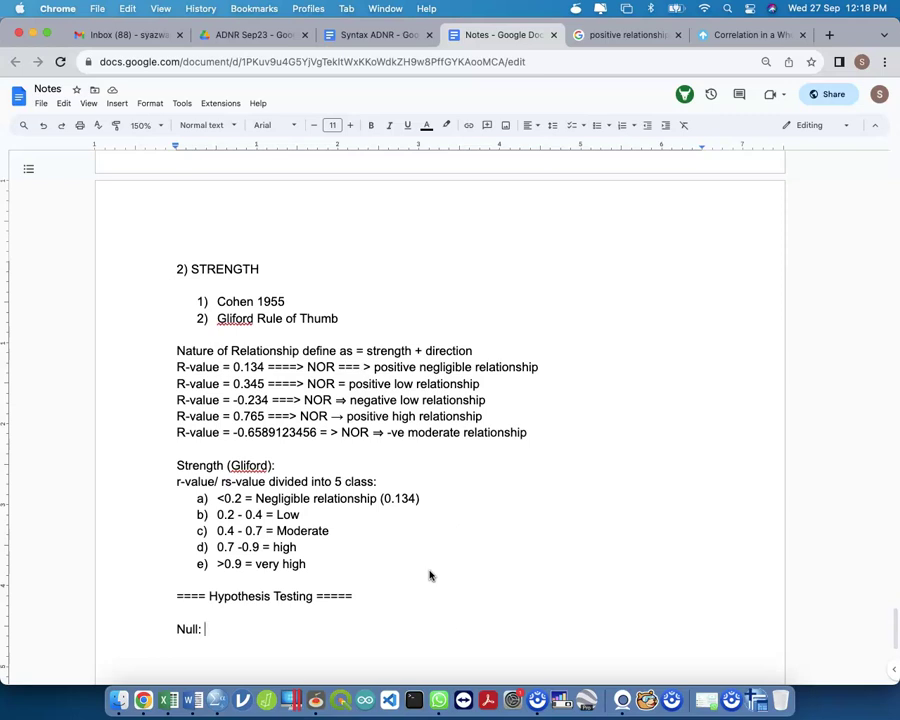
Complete the Null line as 'p senget = 0 (no slope)'.
text(p senget =)
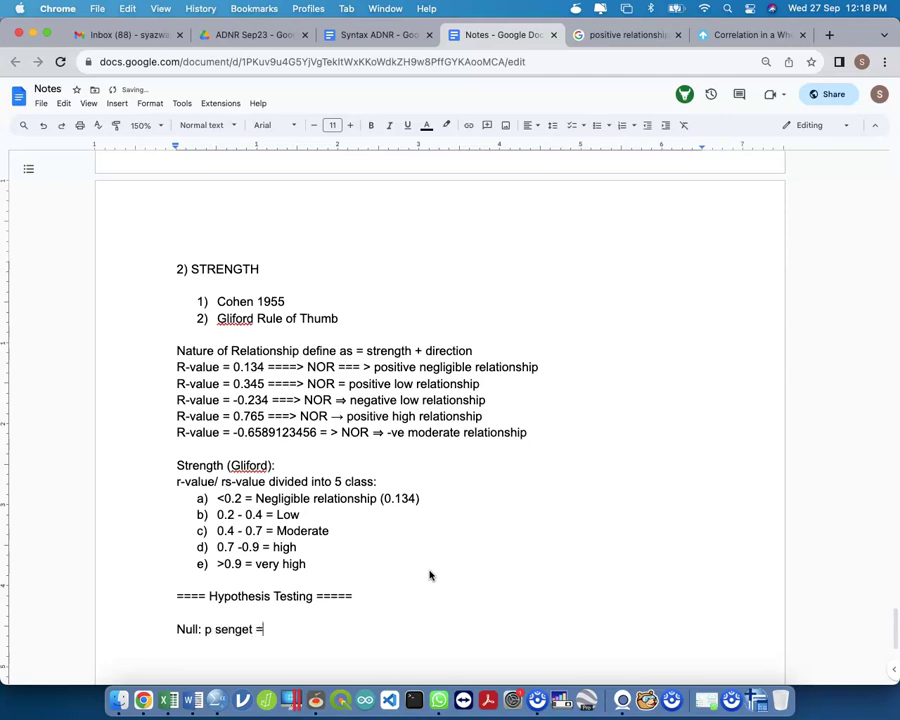
text( 0 ())
key(Left)
text(no slope)
key(Right)
key(Return)
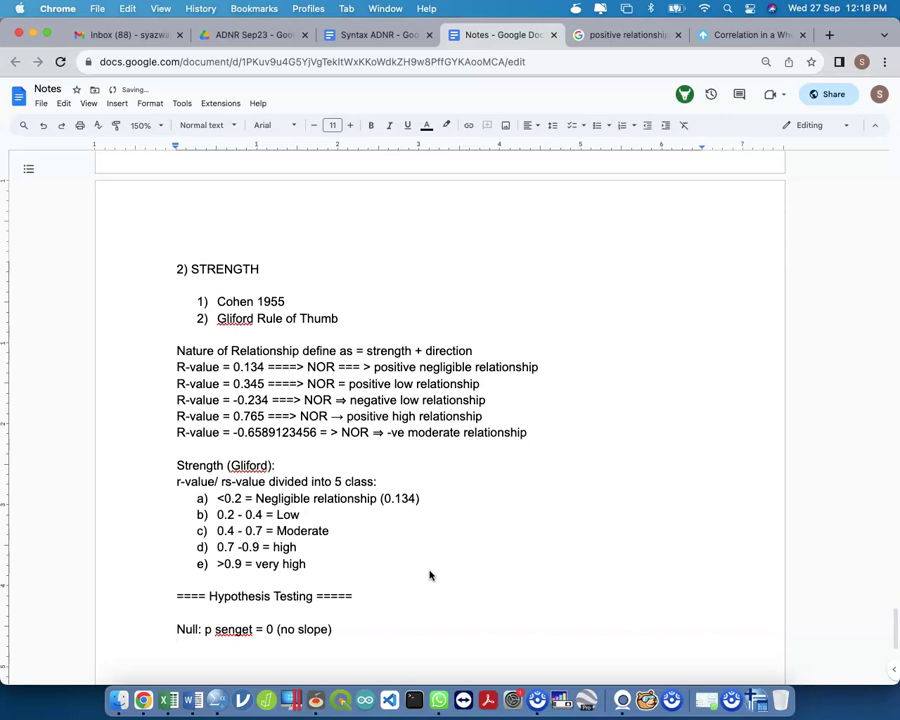
Add the Alternative line 'p senget not equal 0 (have slope/ negative/ positive)'.
text(Alternative)
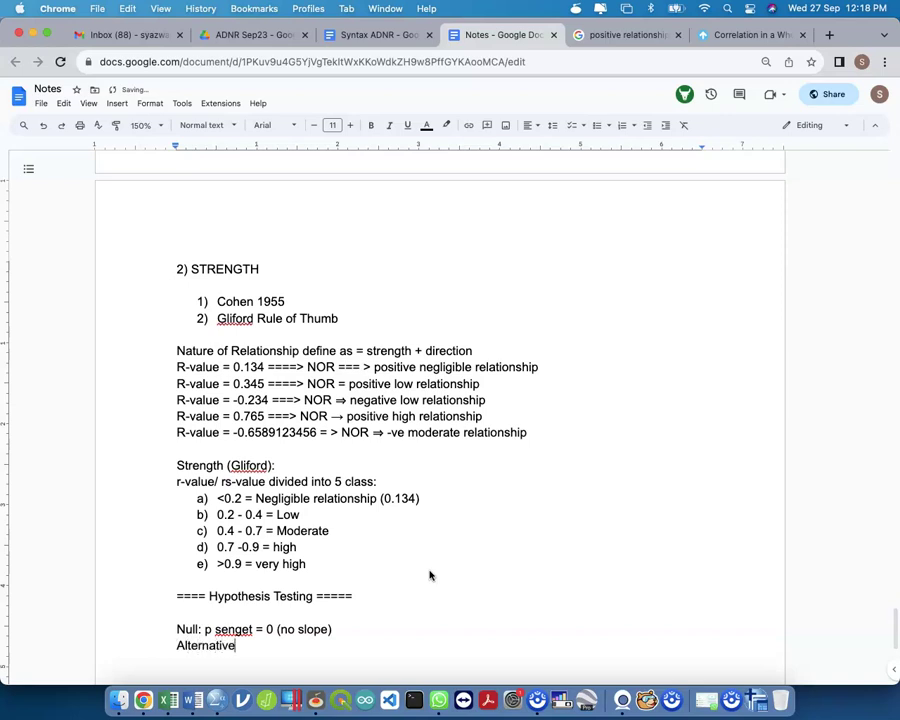
text(: p senget not equa)
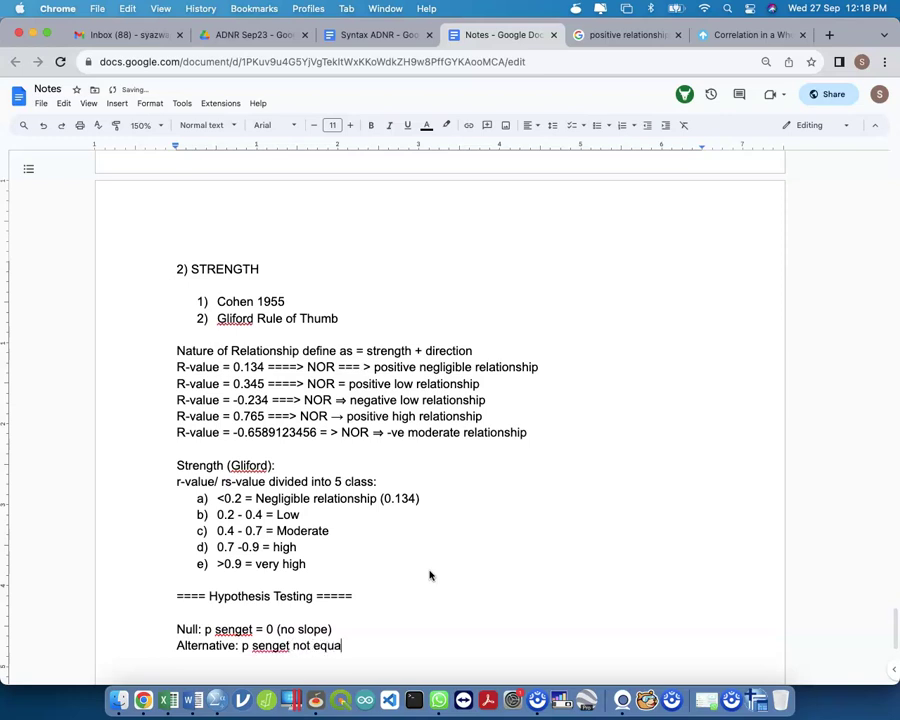
text(l 0 (have slope/ negative/ p)
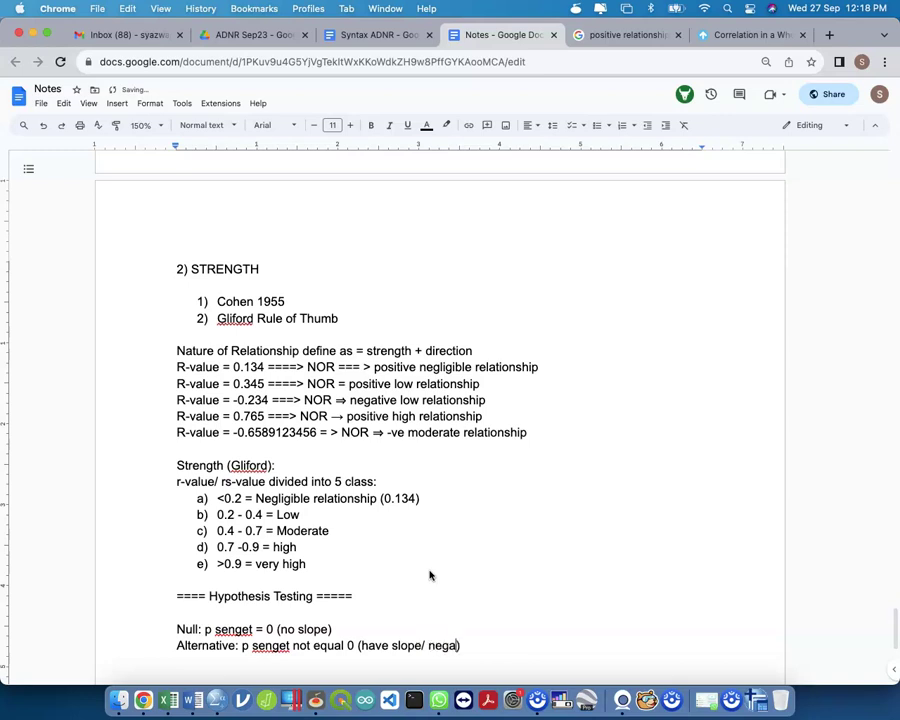
text(ositive)
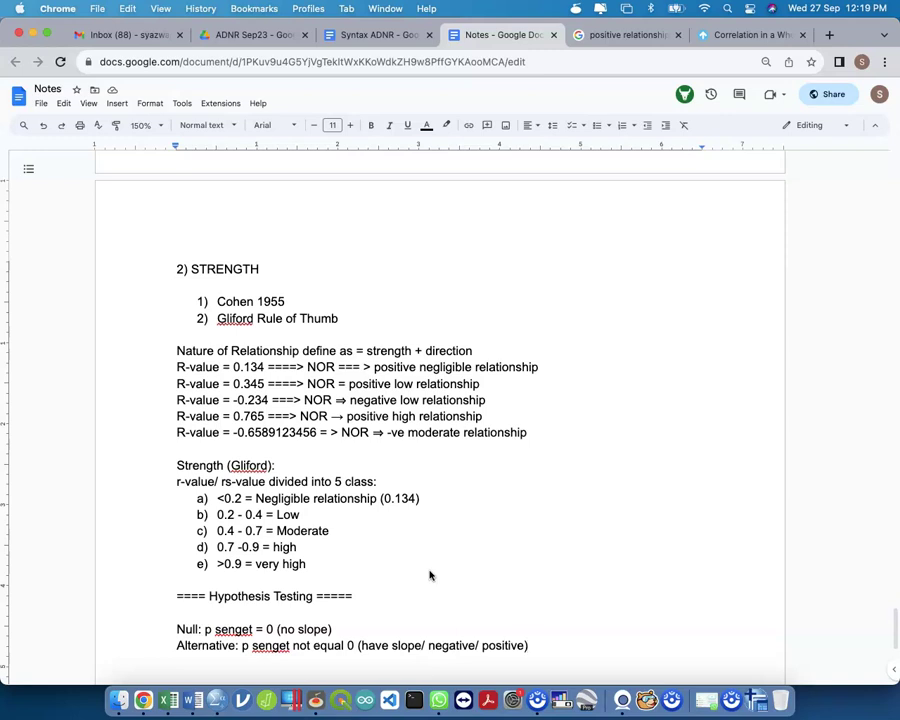
key(Return)
key(Return)
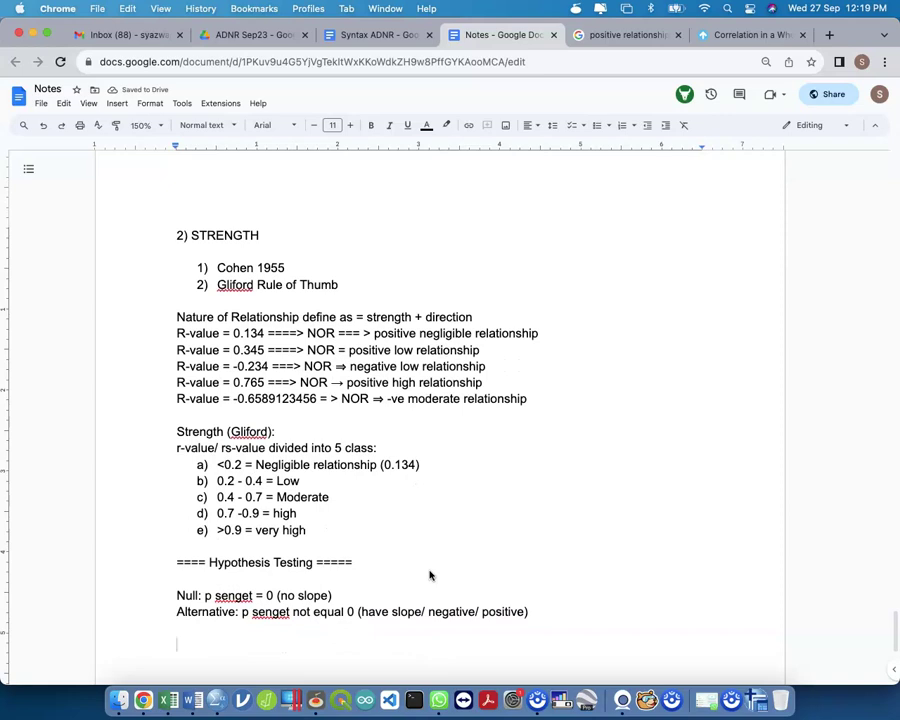
Add a 'Word:' label followed by 'There is no significant relationship between IV and DV'.
text(Sta)
key(BackSpace)
key(BackSpace)
key(BackSpace)
text(Word:)
key(Return)
text(There is )
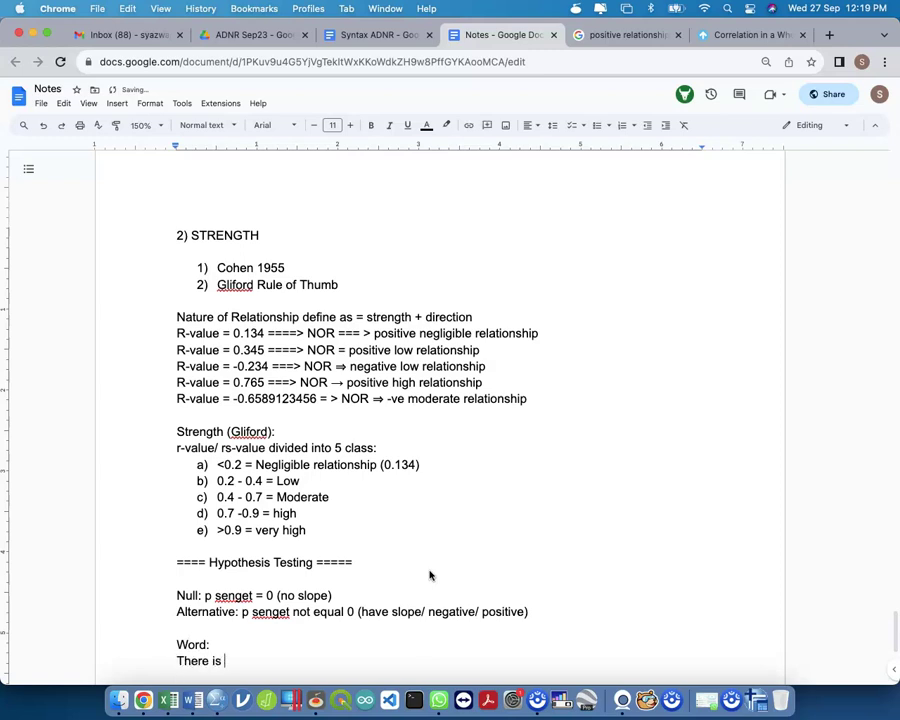
text(no singnificant relayio)
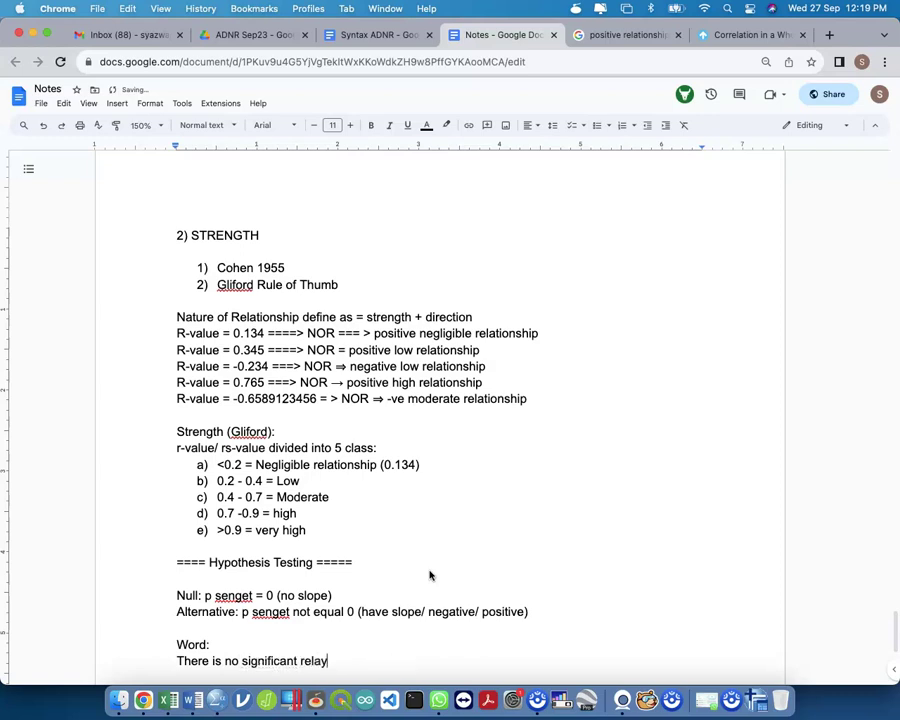
key(BackSpace)
key(BackSpace)
key(BackSpace)
text(tion)
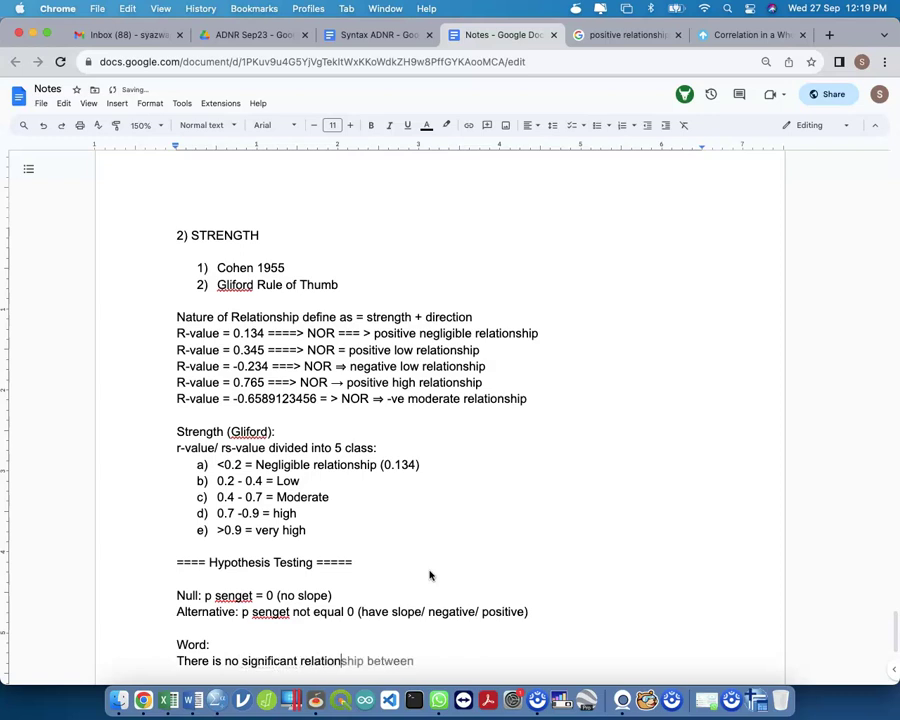
text(ship between IV and DV)
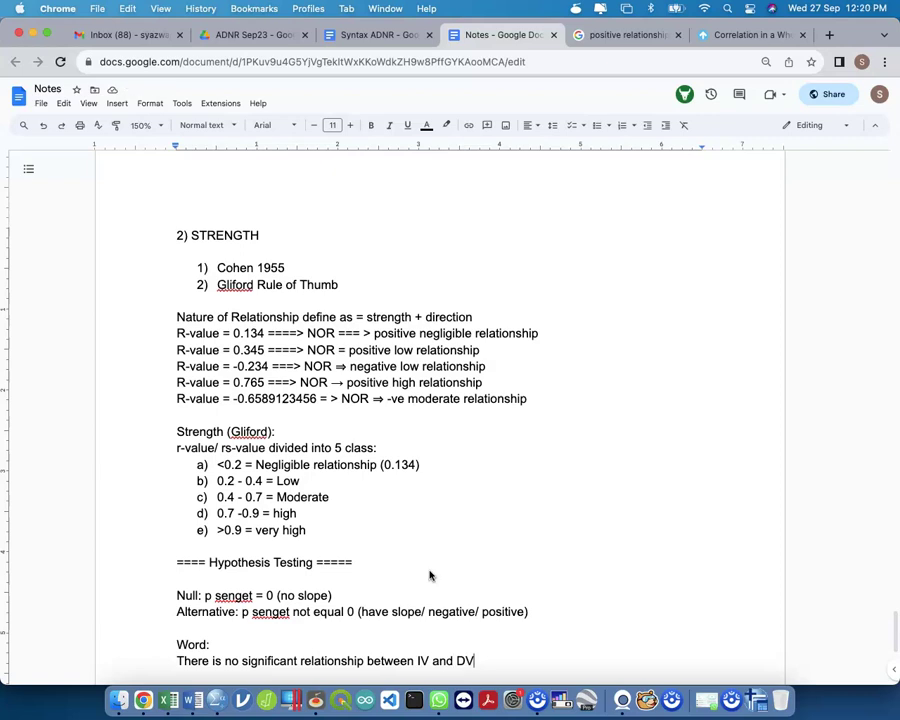
Highlight parts of the Null line and the new sentence, then start a line below it.
scroll(496, 486, down, 3)
click(496, 486)
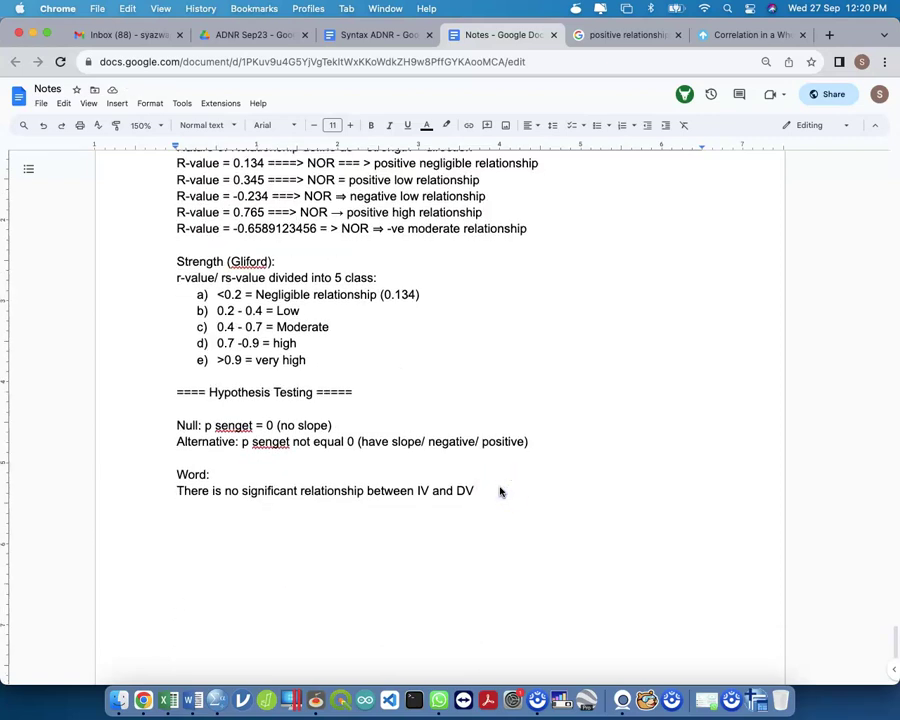
double_click(313, 427)
triple_click(315, 428)
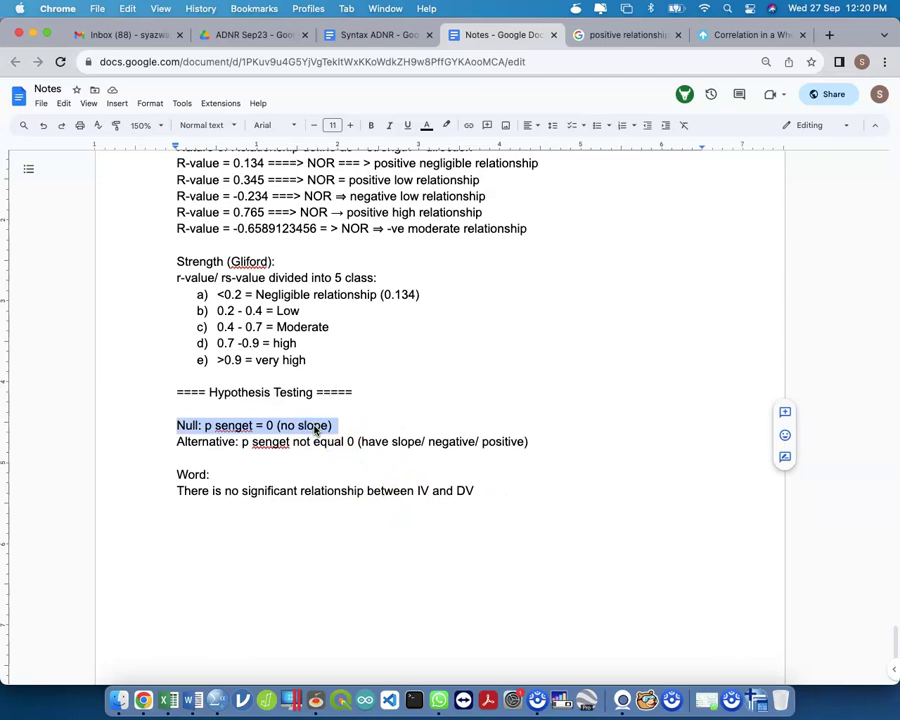
double_click(289, 494)
triple_click(231, 493)
double_click(231, 491)
click(270, 490)
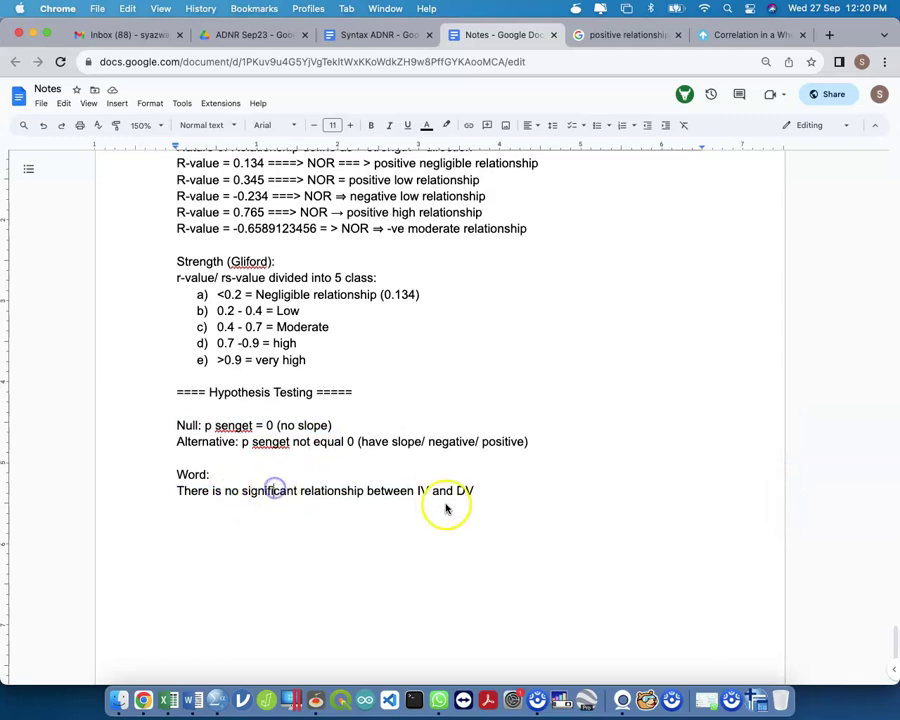
double_click(479, 490)
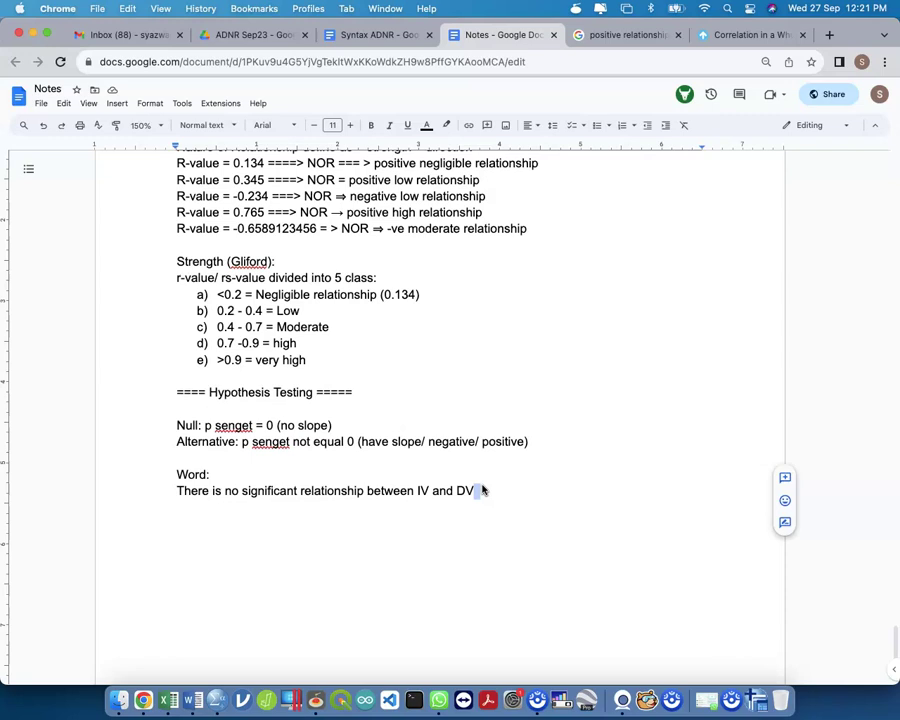
key(Return)
Prefix the sentence with 'Null:' and add 'Alt: There is significant relationship between IV and DV'.
key(Up)
text(Null:)
key(Down)
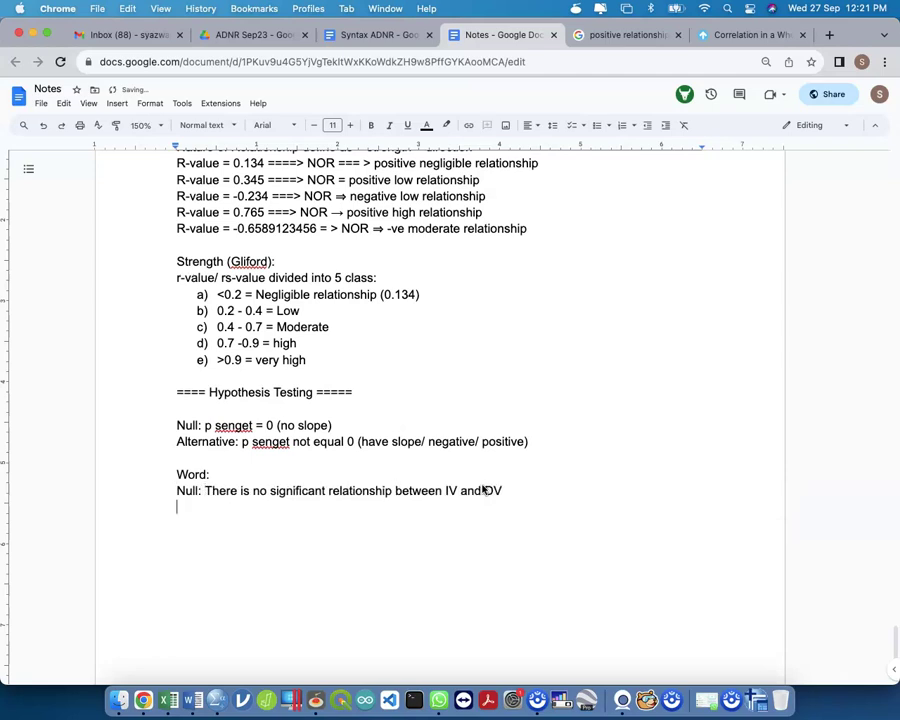
text(Alt: There is )
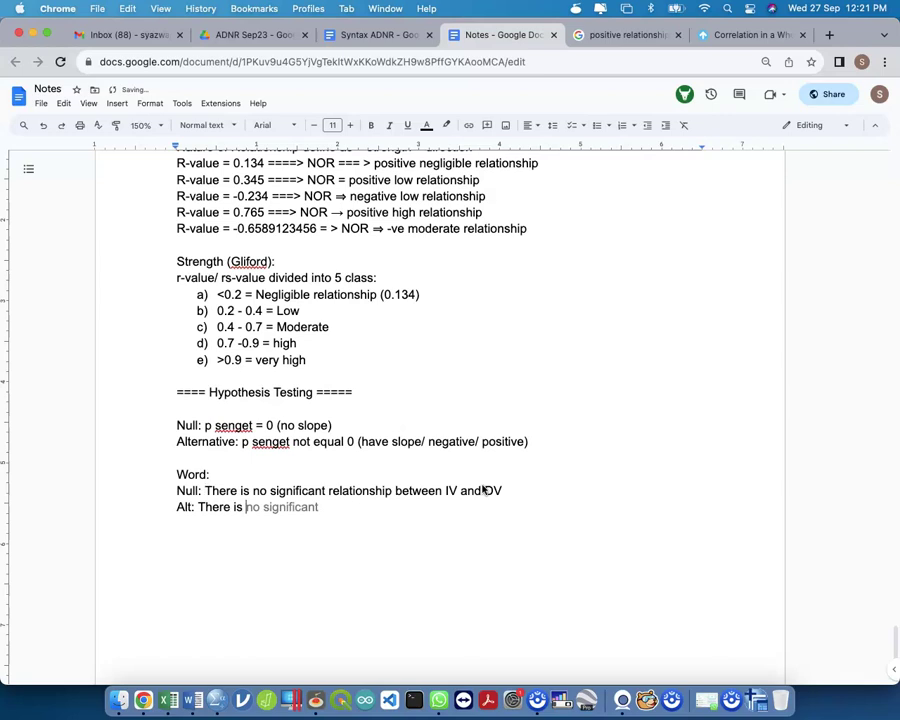
text(significant re)
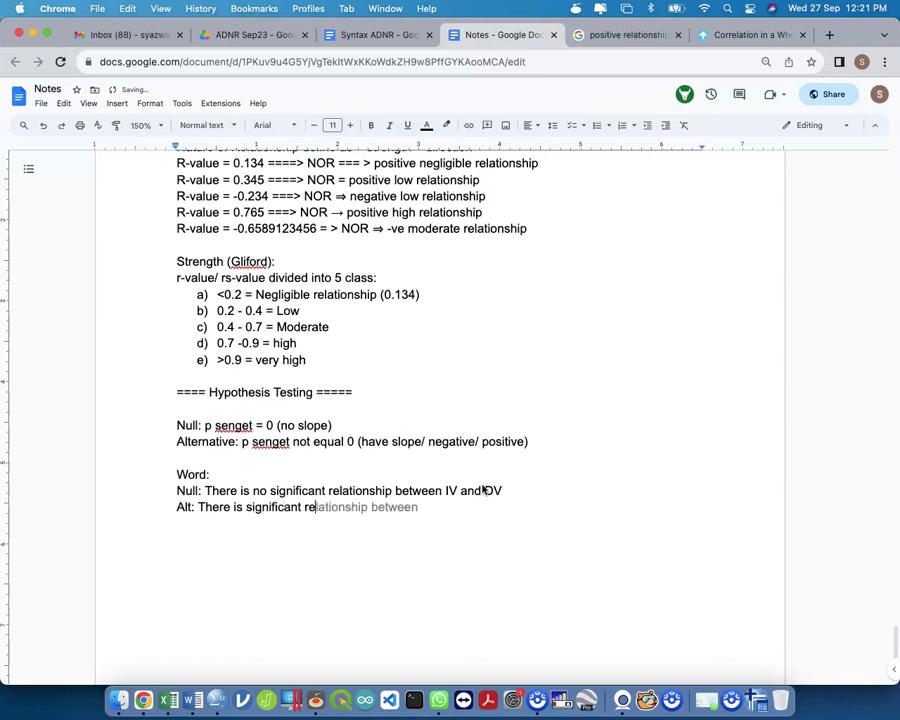
text(lationship betw)
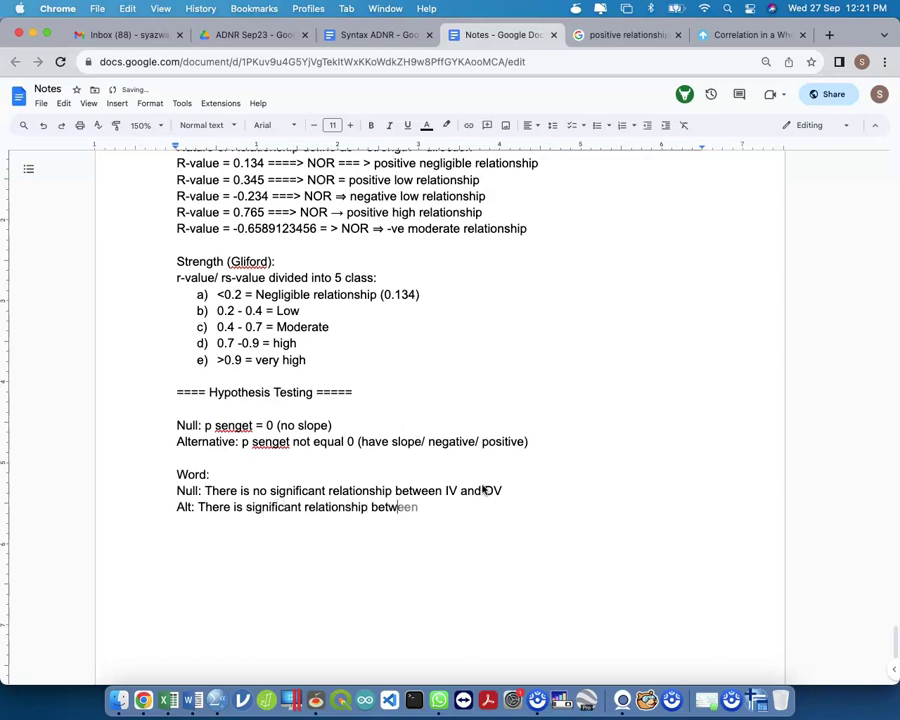
text(een IV and DV)
Replace the 'Word:' label with 'Hypothesis STEP:'.
key(Up)
key(Up)
key(Up)
key(Down)
key(BackSpace)
key(BackSpace)
key(BackSpace)
key(BackSpace)
key(BackSpace)
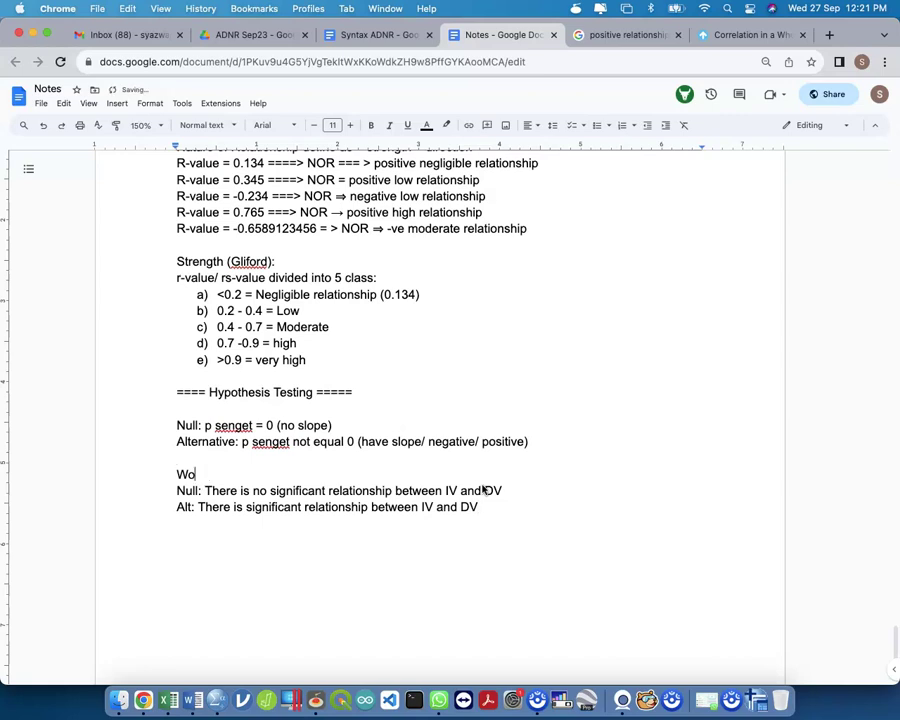
text(Hypothesis STEP:)
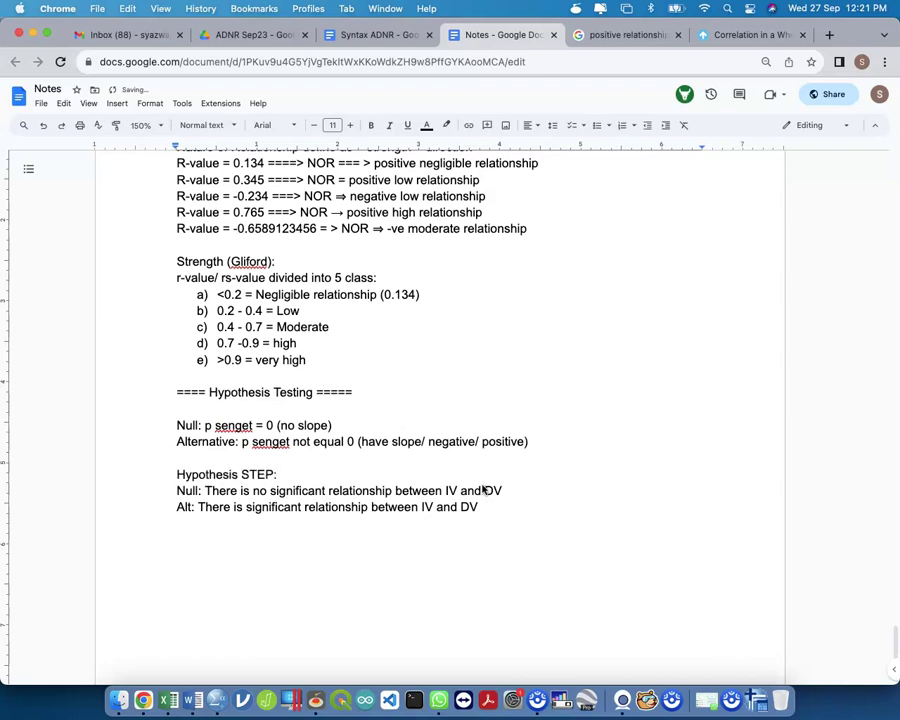
Add 'Alpha: 0.05' and 'run/ calculate = report the r-value and the p-value' lines.
key(super+Down)
key(Return)
key(Return)
text(Alpha: 0.05)
key(Return)
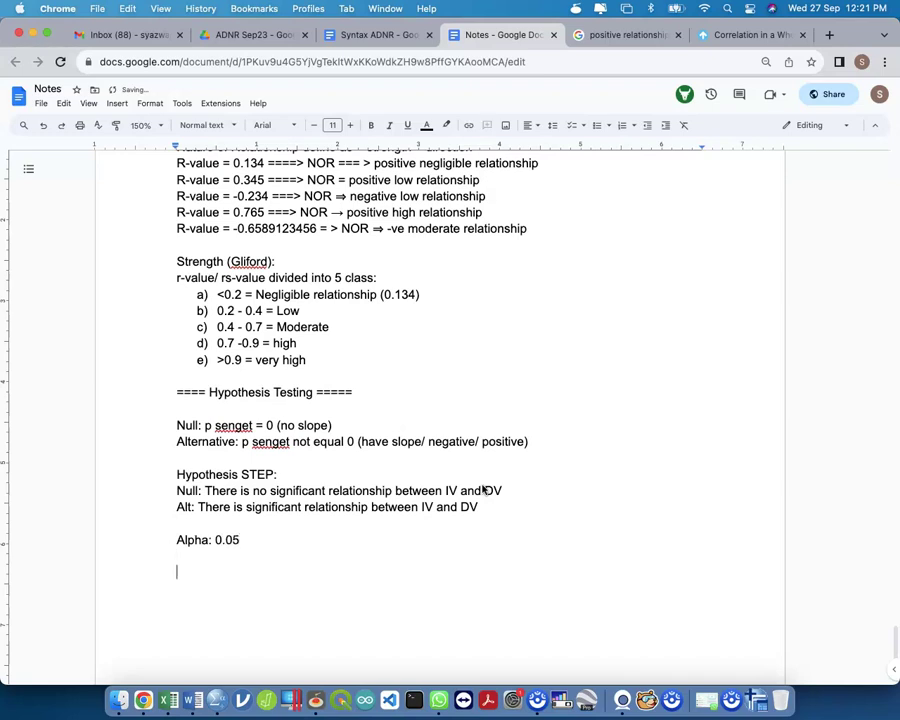
text(run/ calculate )
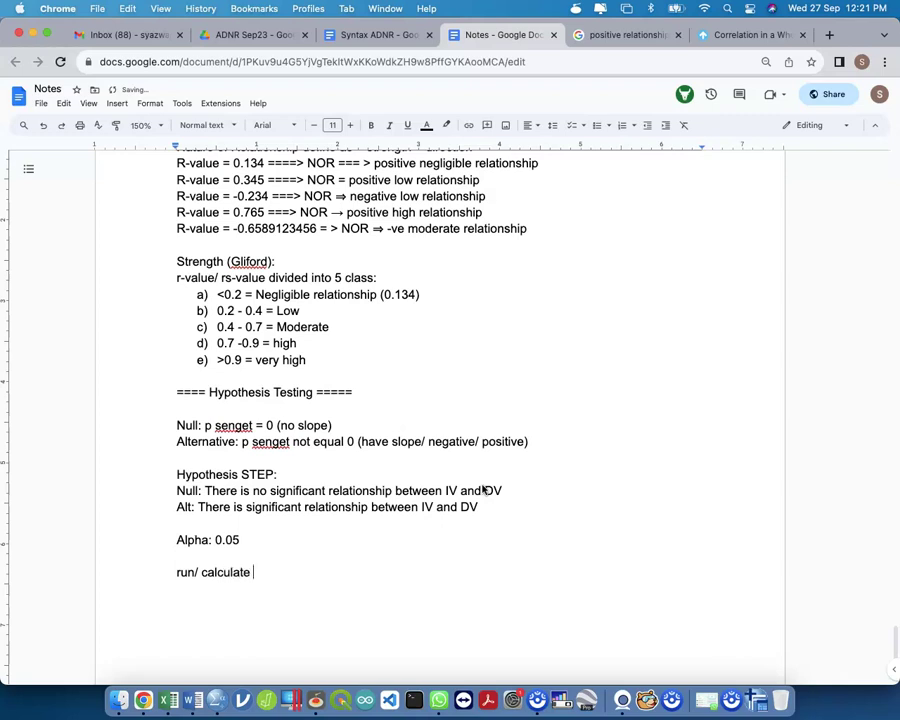
text(= report the r-value and the p-value)
Add a 'Decision:' section with 'p<alpha = REJECT Null' and 'p>alpha = FAIL to reject NULL'.
key(Return)
key(Return)
text(Decisi)
key(BackSpace)
key(BackSpace)
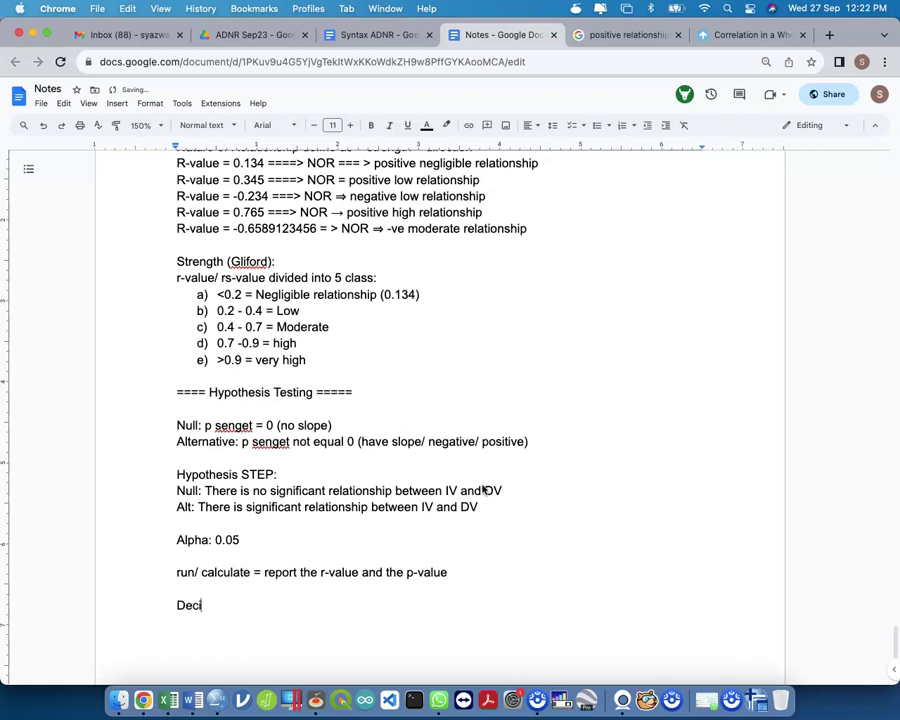
text(c)
key(BackSpace)
text(sion:)
key(Return)
text(p<0.05)
key(BackSpace)
key(BackSpace)
key(BackSpace)
text(alpha)
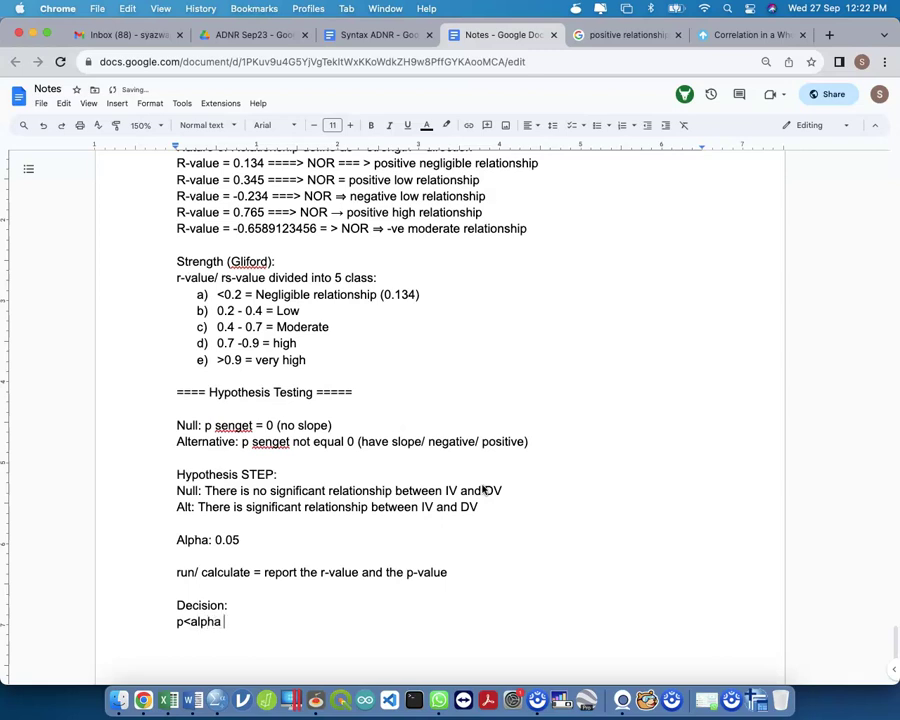
text( = REJECT NUll)
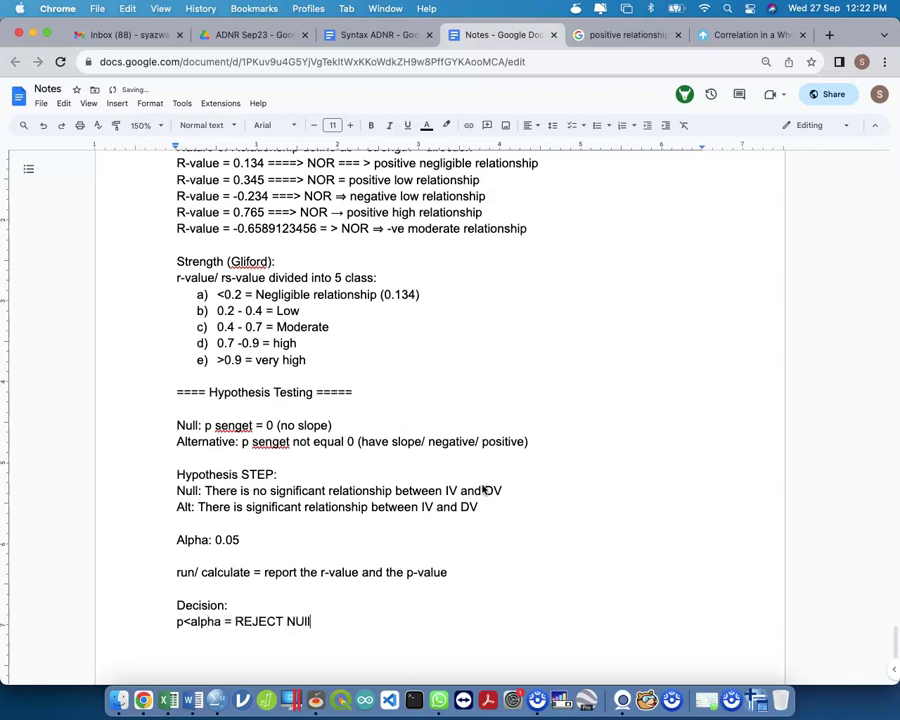
key(Return)
text(p>alpha = FAIL to)
text(ject )
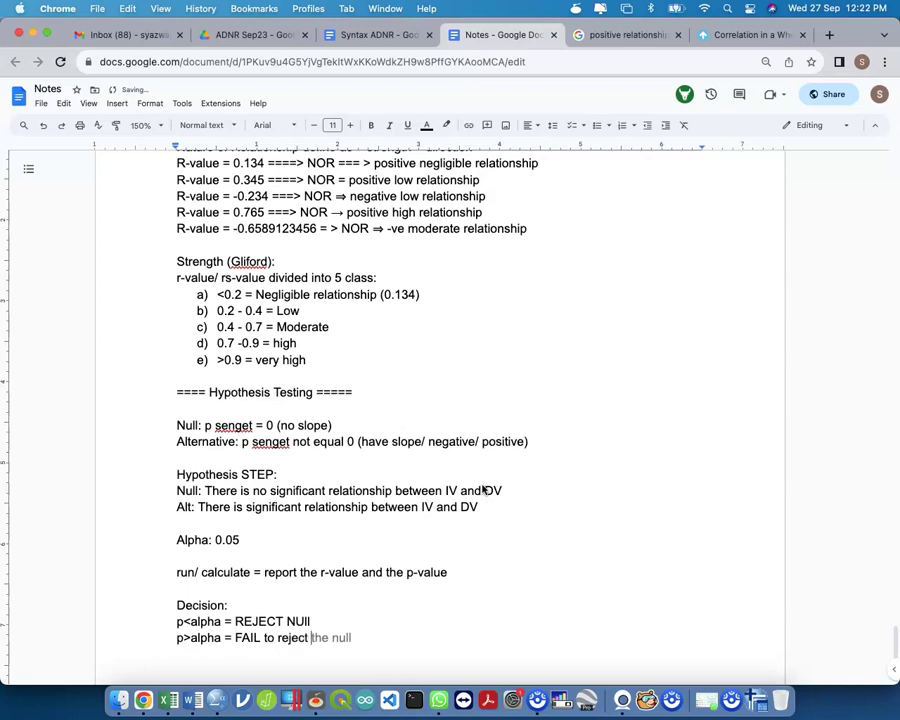
text(NULL)
key(Return)
key(Return)
Add a 'Conclusion' section stating the significant and no-significant relationship outcomes for IV and DV.
scroll(483, 490, down, 3)
text(Conclusion)
key(Return)
text(REJEC)
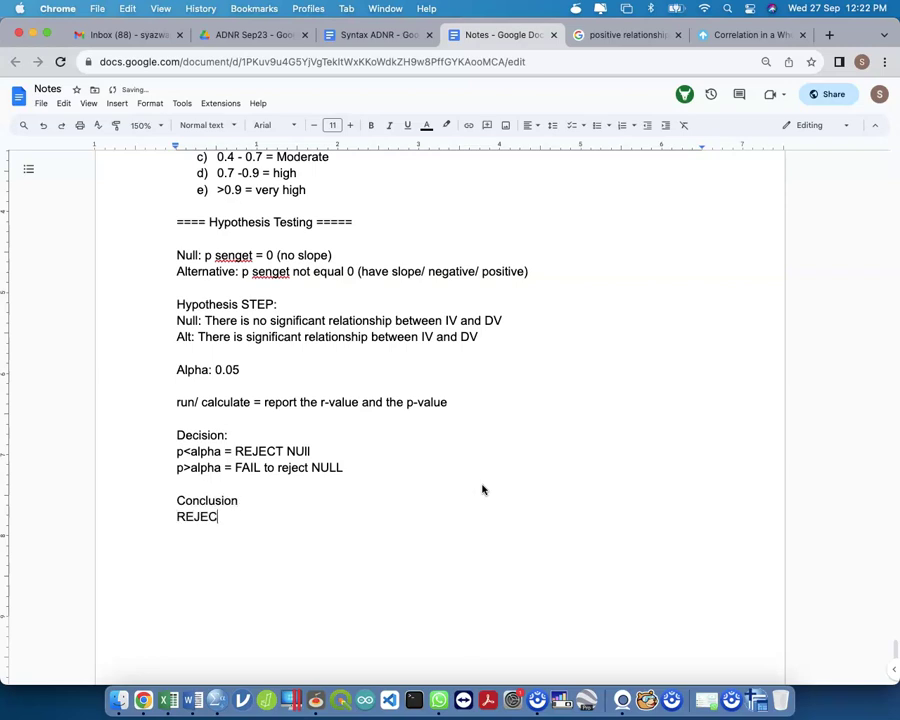
text(T Null = THERE is)
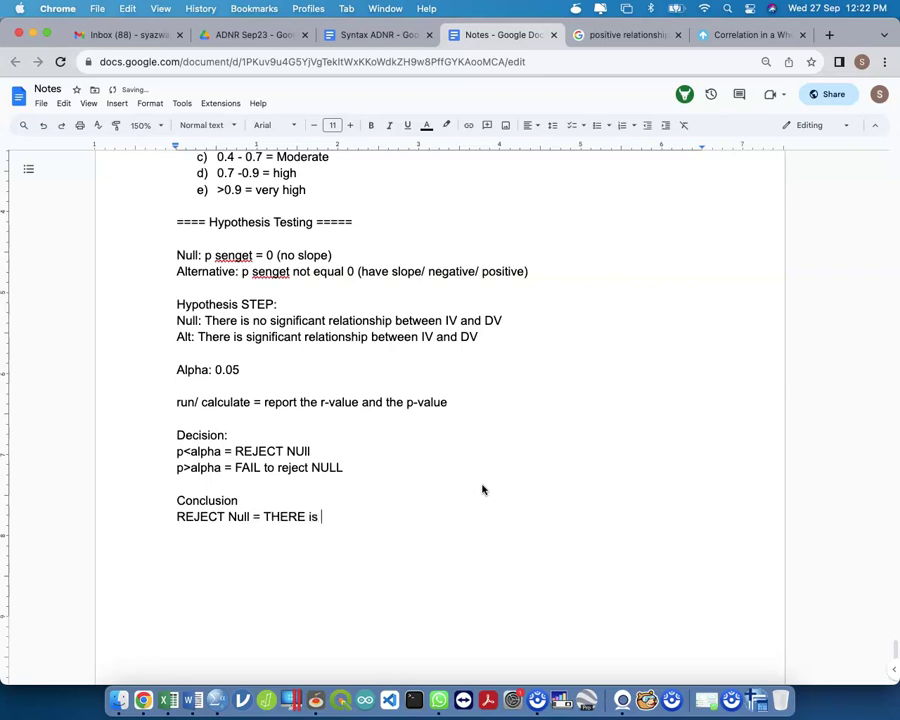
text( SIGNIFICAN)
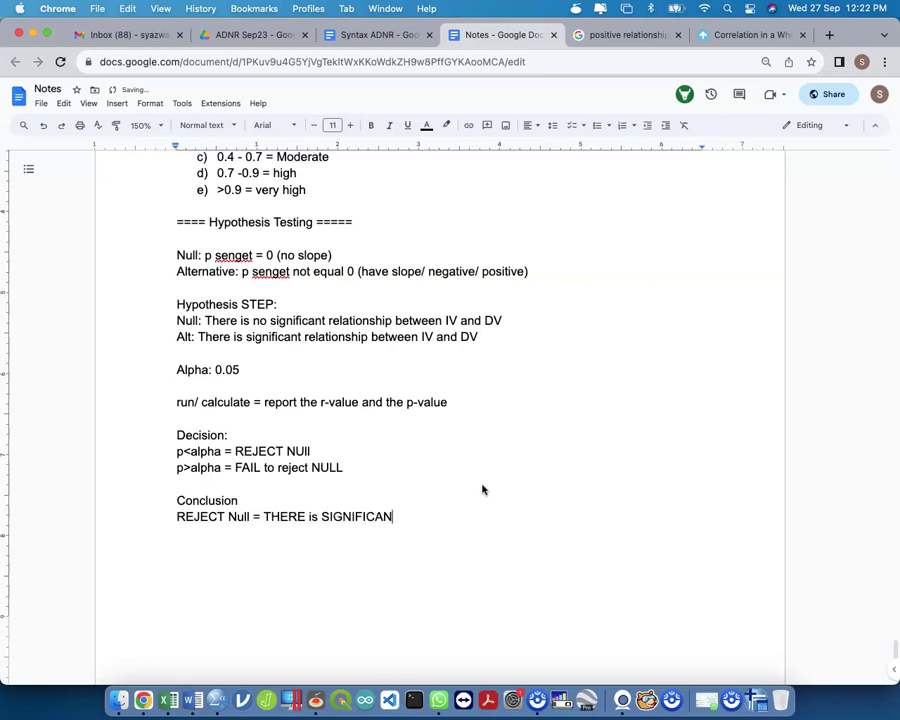
text(T RELATIONSHIP betwe)
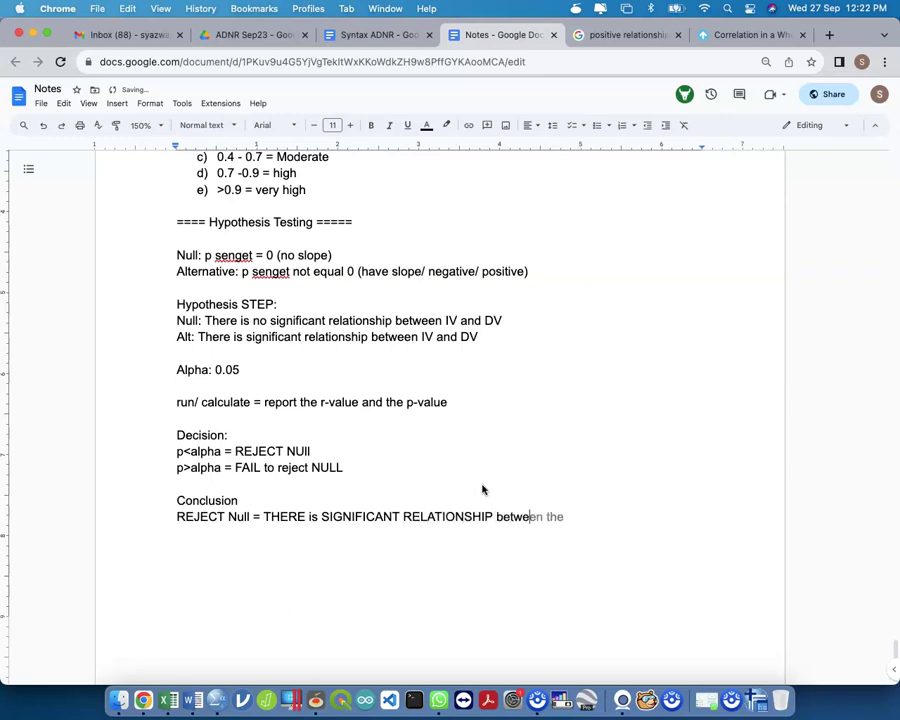
text(en the IV and DV)
key(Return)
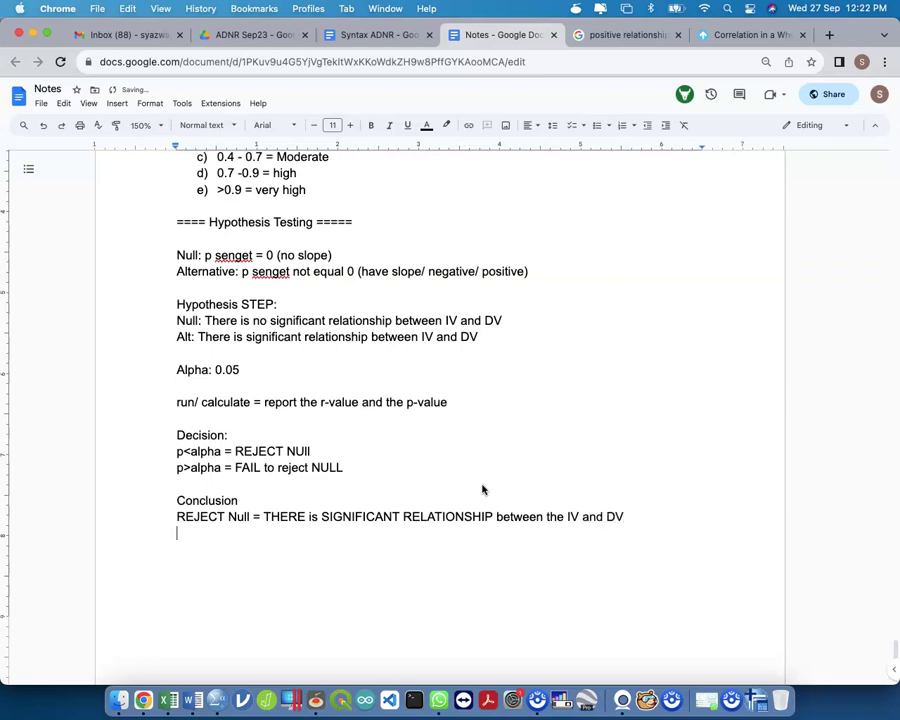
text(RE)
key(BackSpace)
key(BackSpace)
text(FAIL REJECT)
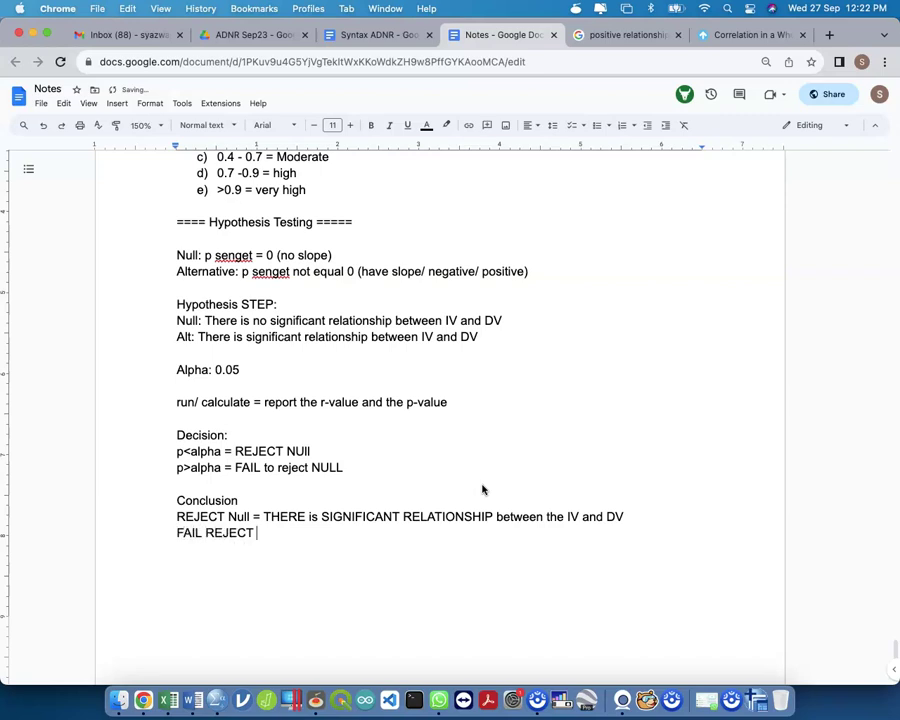
text( NULL = There is N)
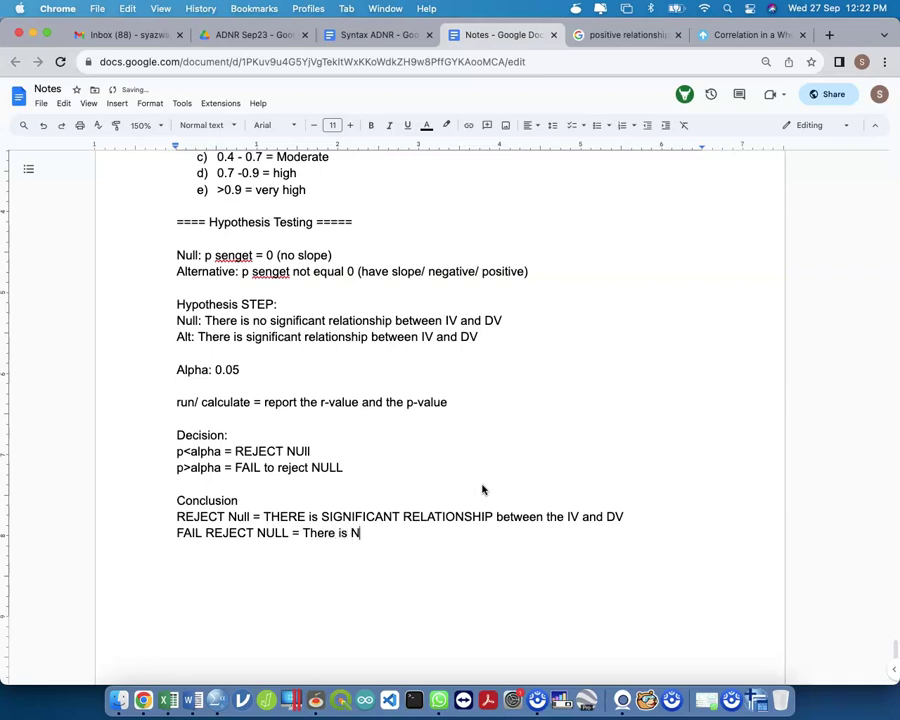
text(O SIGNIFC)
key(BackSpace)
key(BackSpace)
text(FICANT )
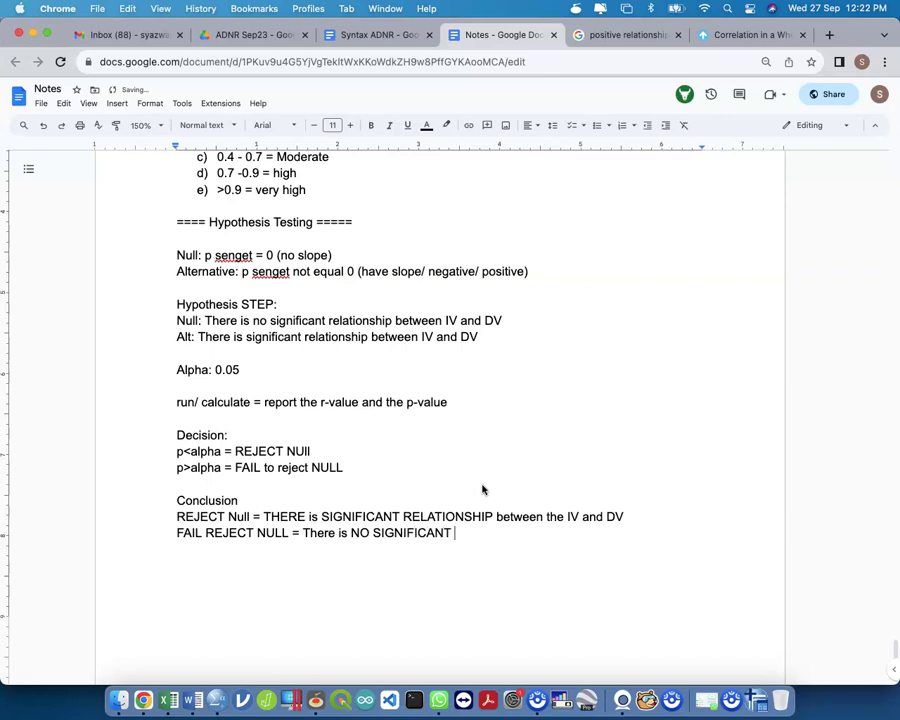
text(RELATIONSHIP )
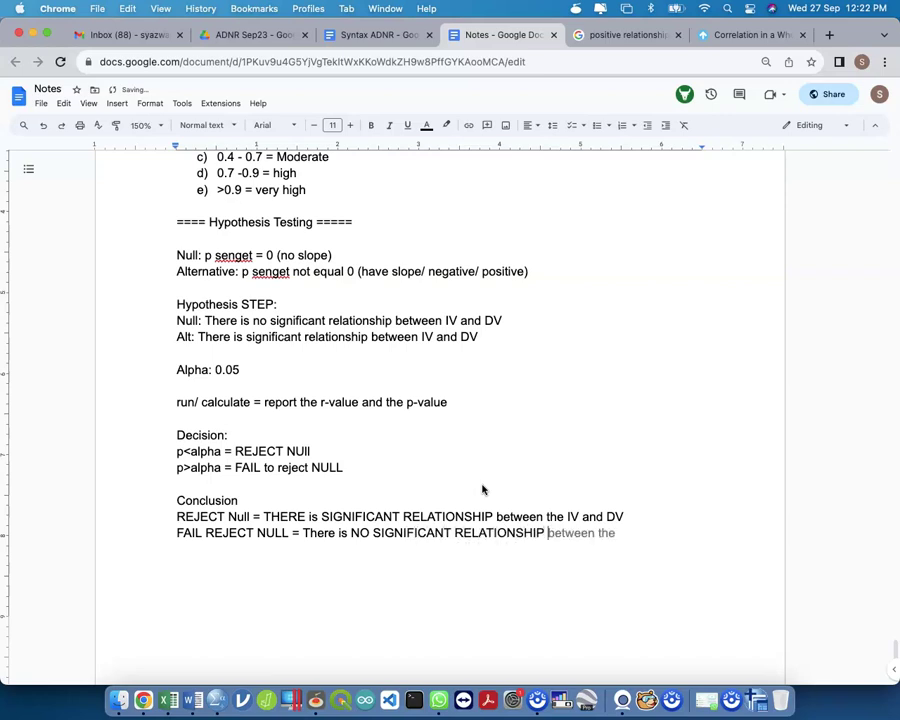
text(between IV and DV)
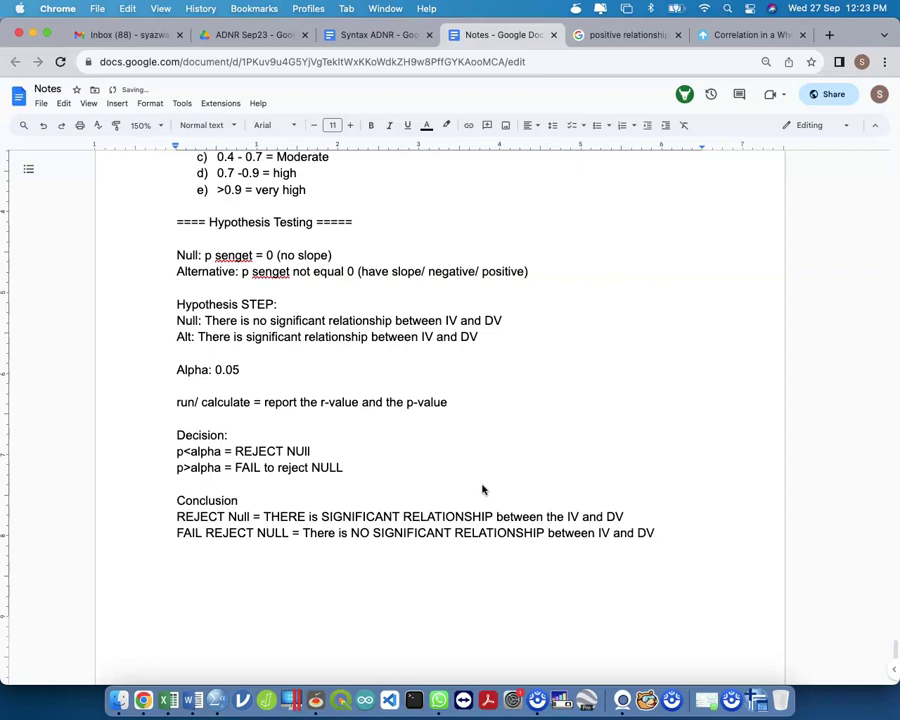
click(176, 253)
drag(176, 253, 670, 530)
click(590, 322)
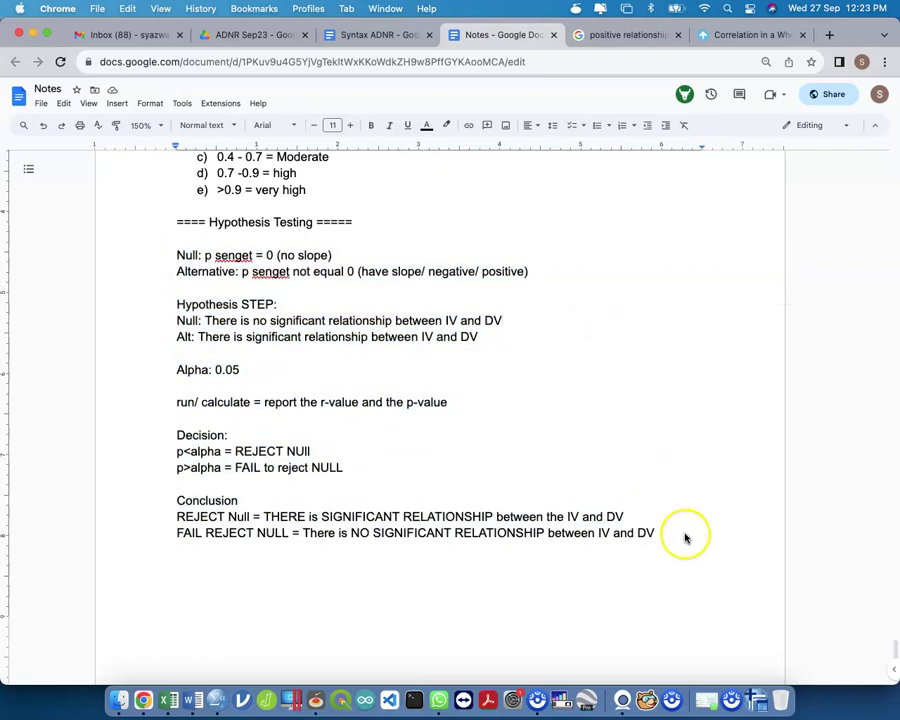
drag(669, 531, 165, 255)
scroll(270, 286, down, 20)
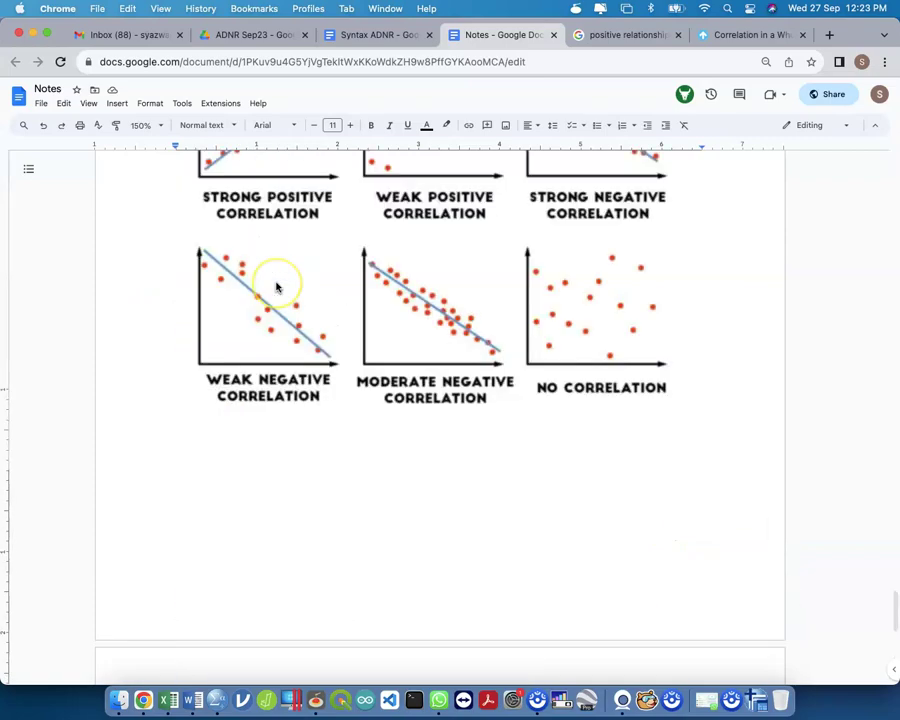
scroll(277, 285, up, 1)
scroll(277, 285, down, 10)
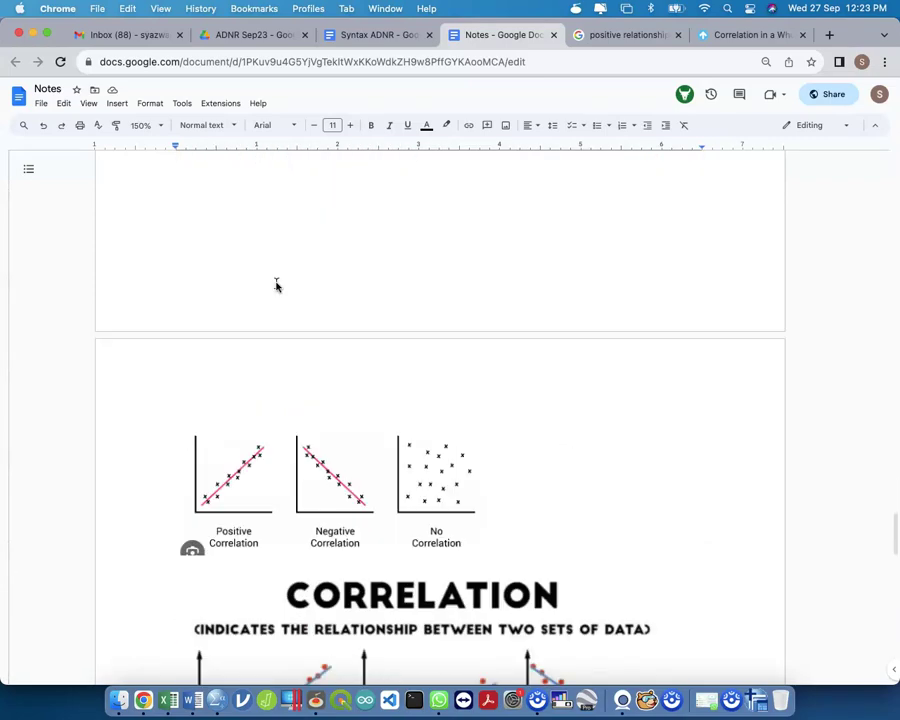
scroll(277, 285, down, 5)
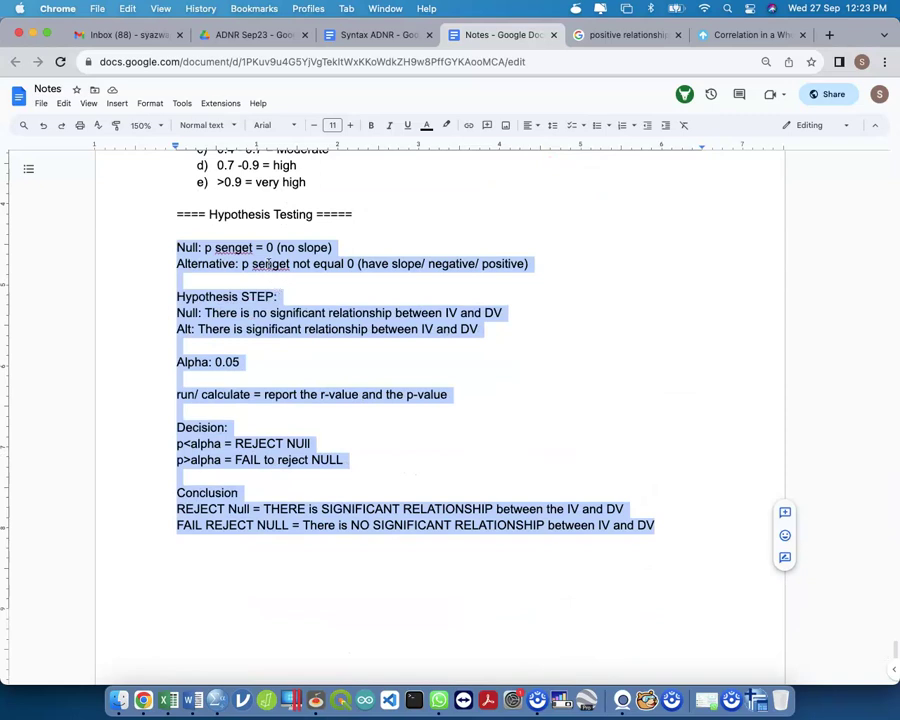
click(538, 559)
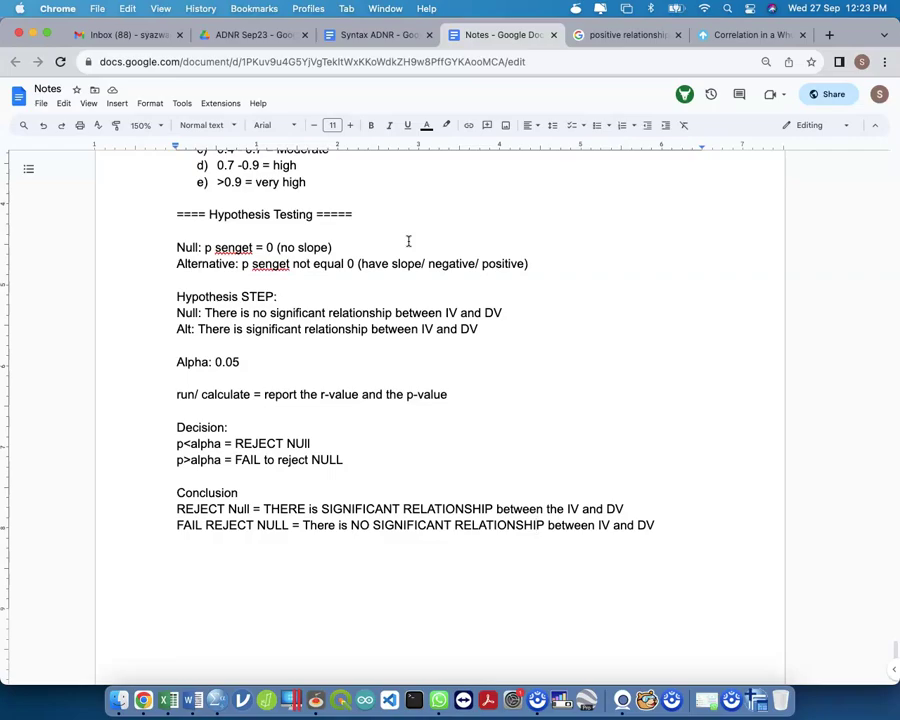
Switch through the SPSS windows to the Word Result document and begin a table caption below the rule.
key(ctrl+Up)
click(496, 261)
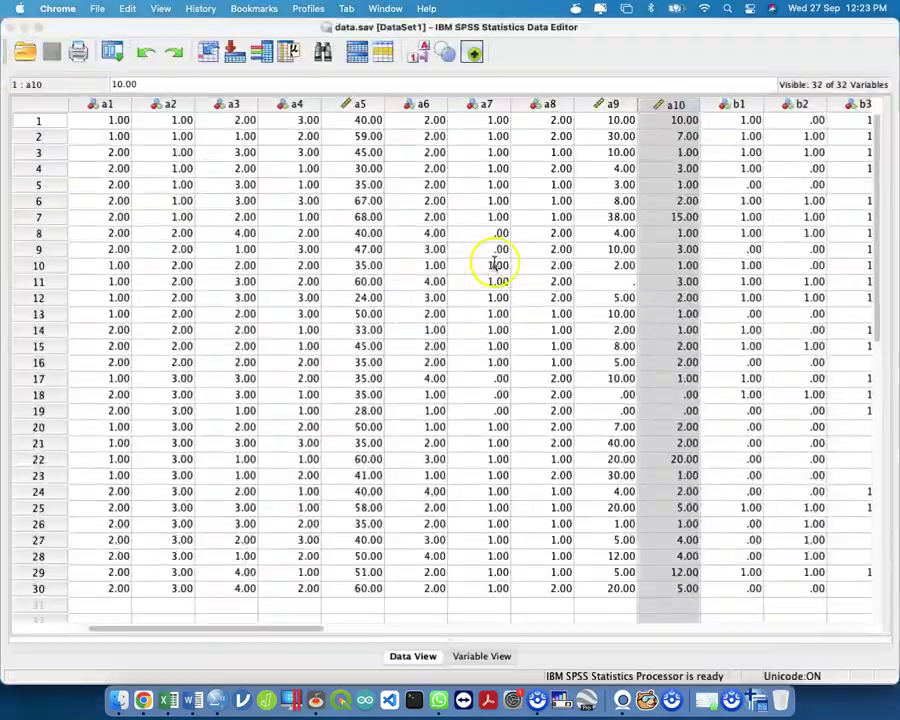
key(ctrl+Up)
click(261, 197)
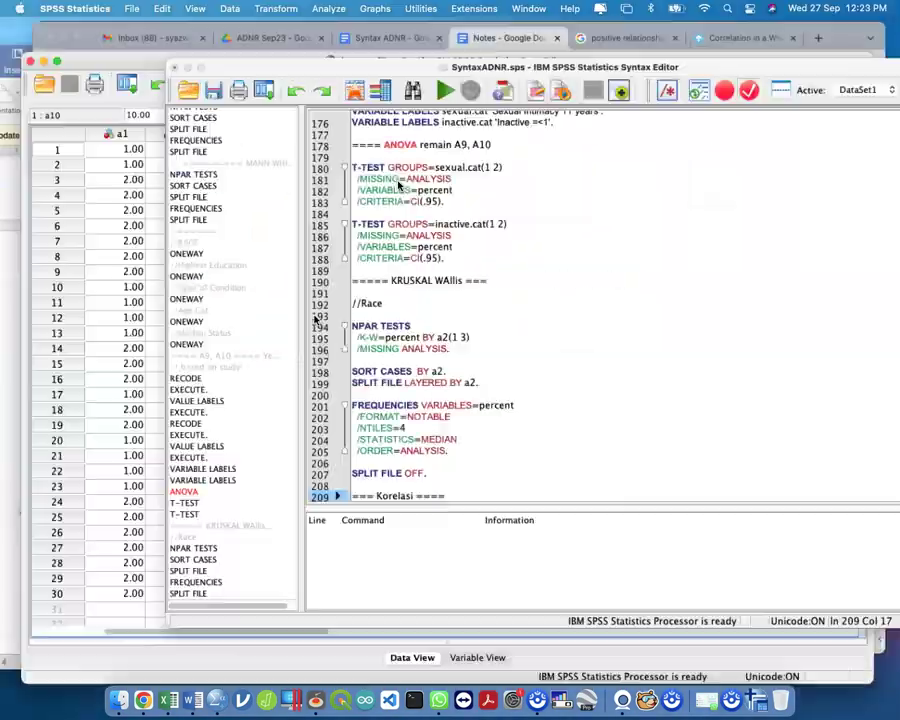
scroll(445, 435, down, 1)
key(ctrl+Up)
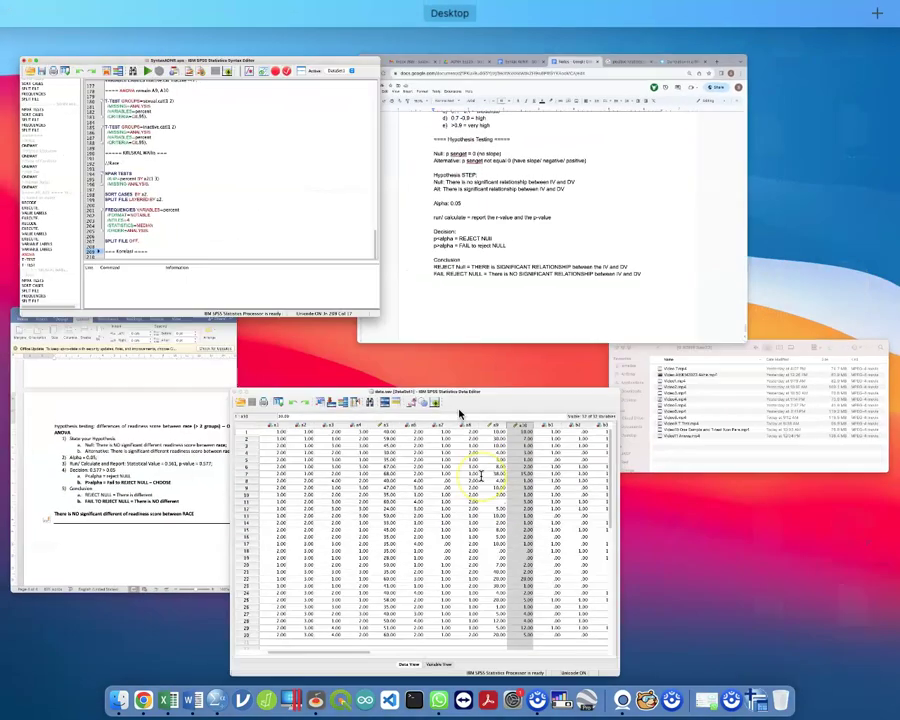
click(224, 474)
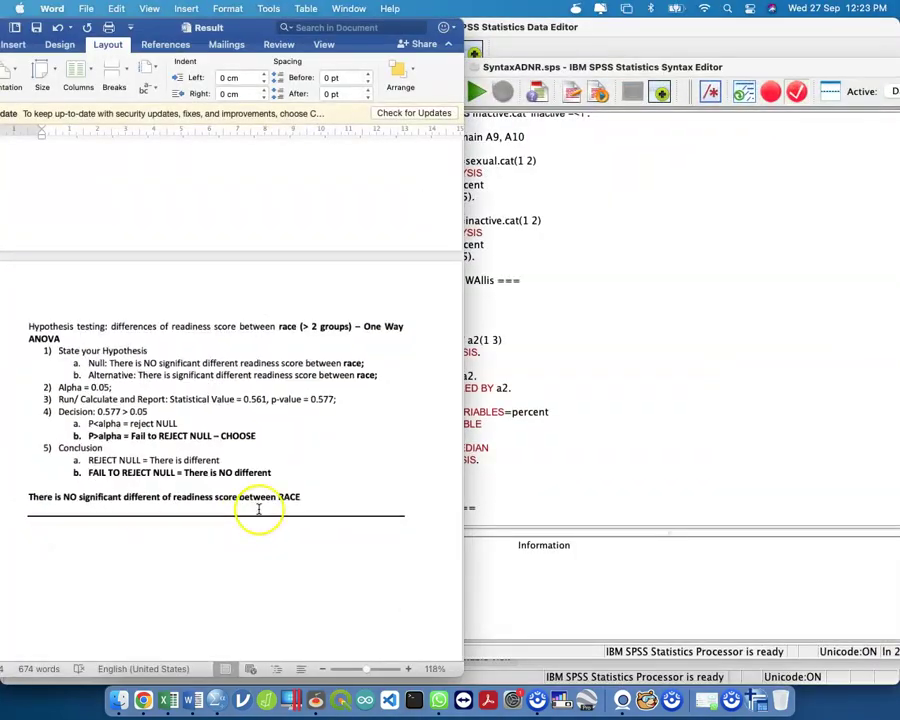
click(295, 534)
text(Table)
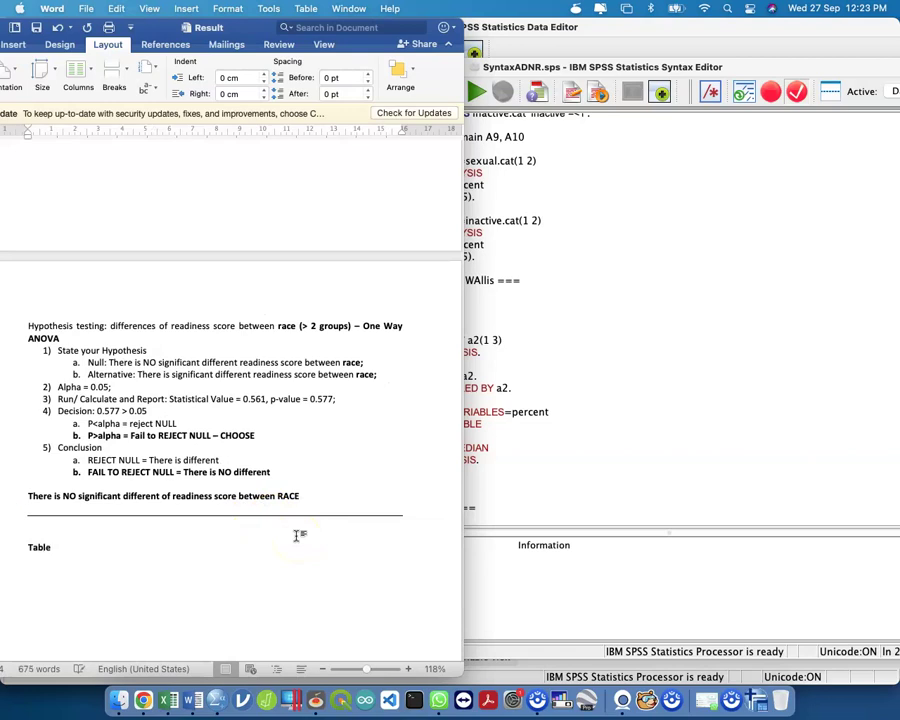
text(Ta)
text( Correlation between)
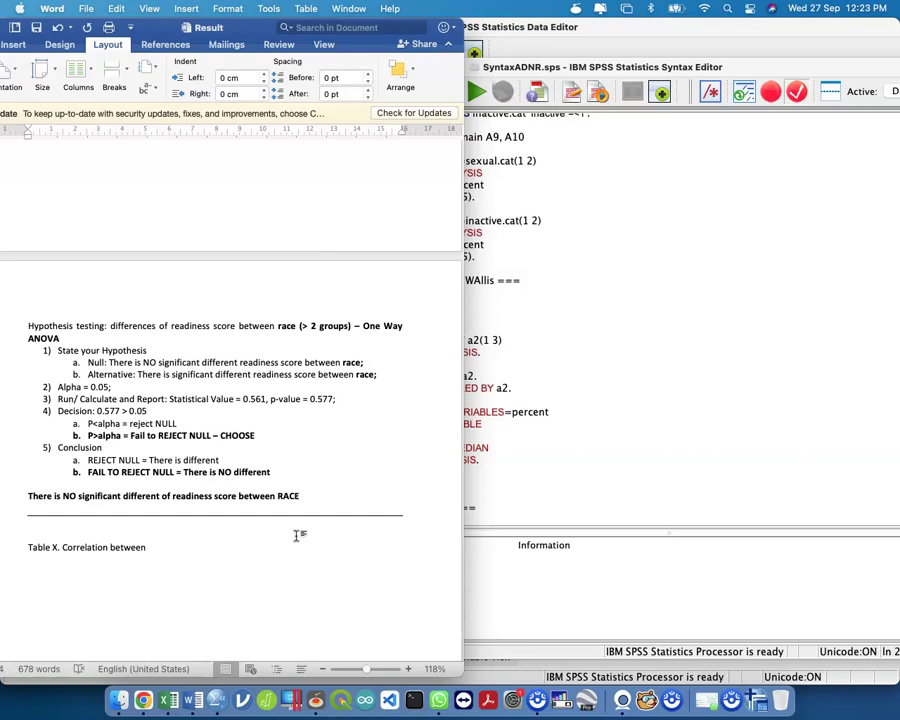
Finish the caption 'Table X. Correlation between readiness score with the selected variables', widen Word, and start a new line.
text(readiness score with the)
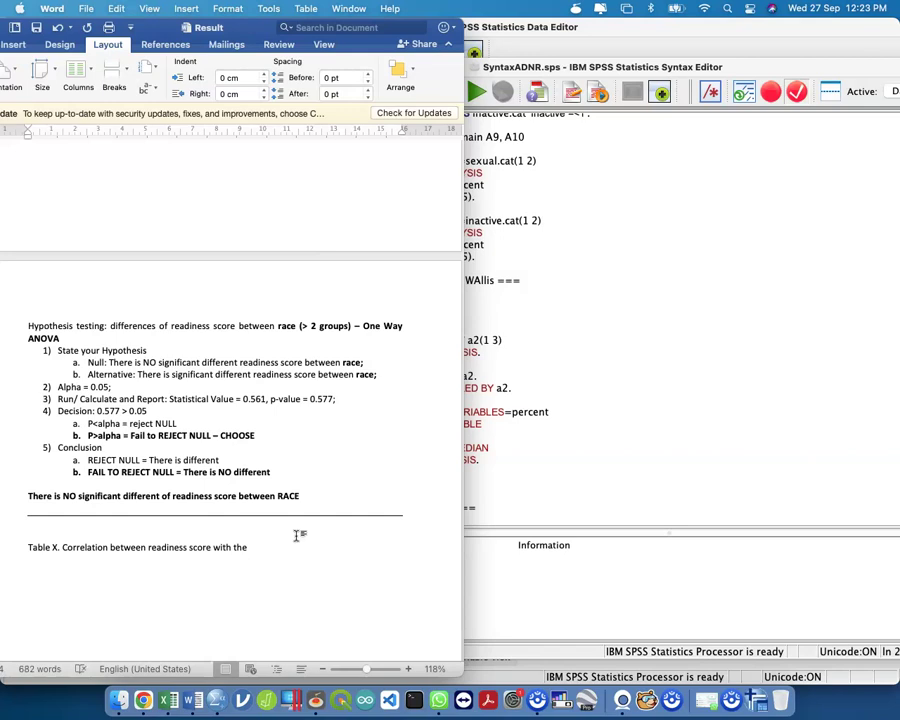
text(lected variables)
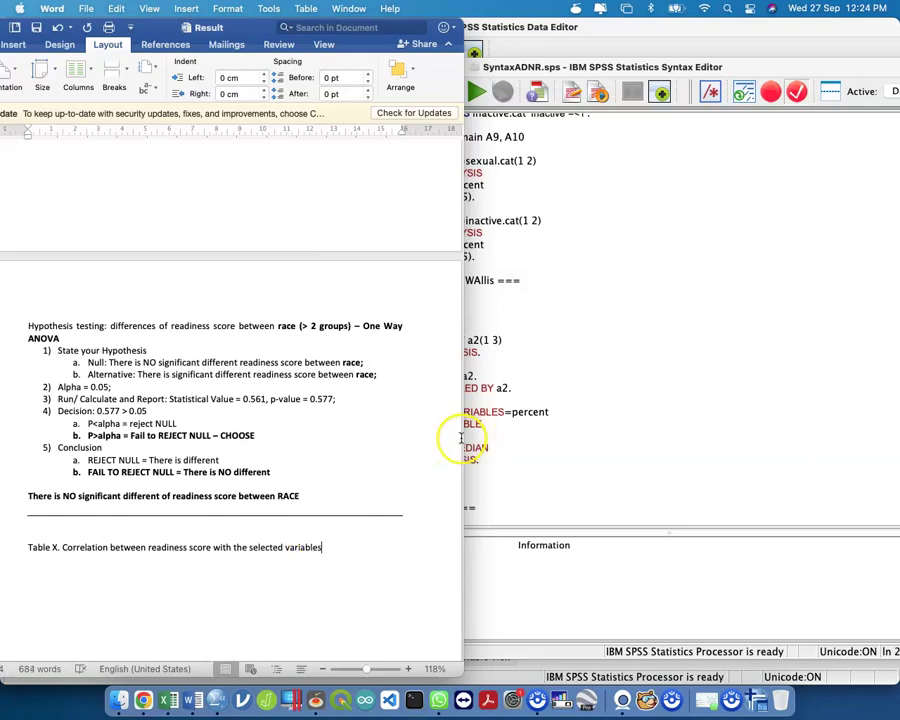
drag(460, 433, 631, 426)
key(Return)
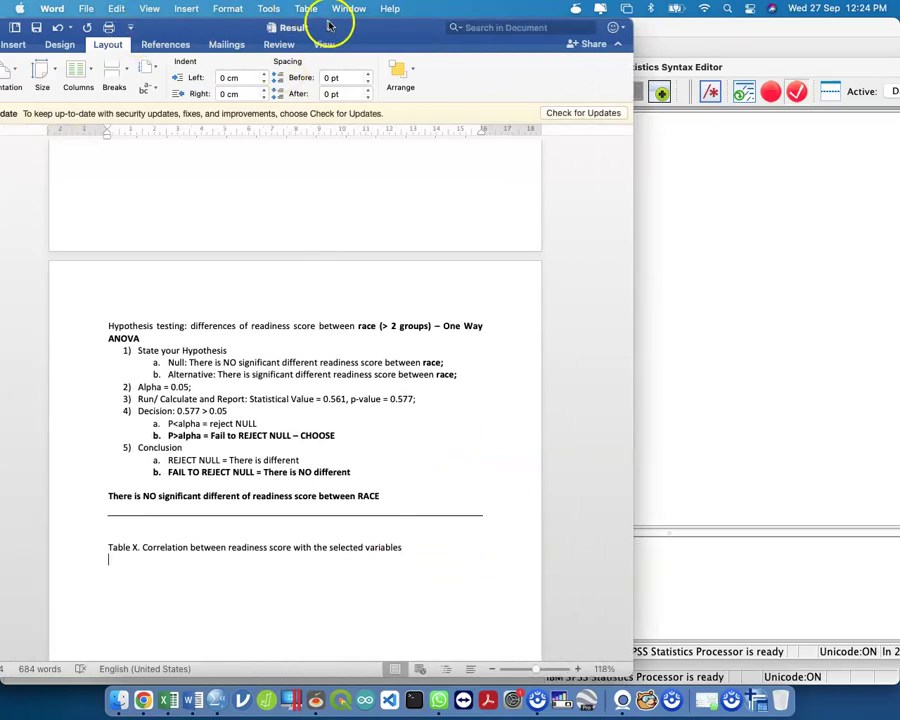
Insert a three-column, two-row table under the caption.
drag(228, 26, 345, 26)
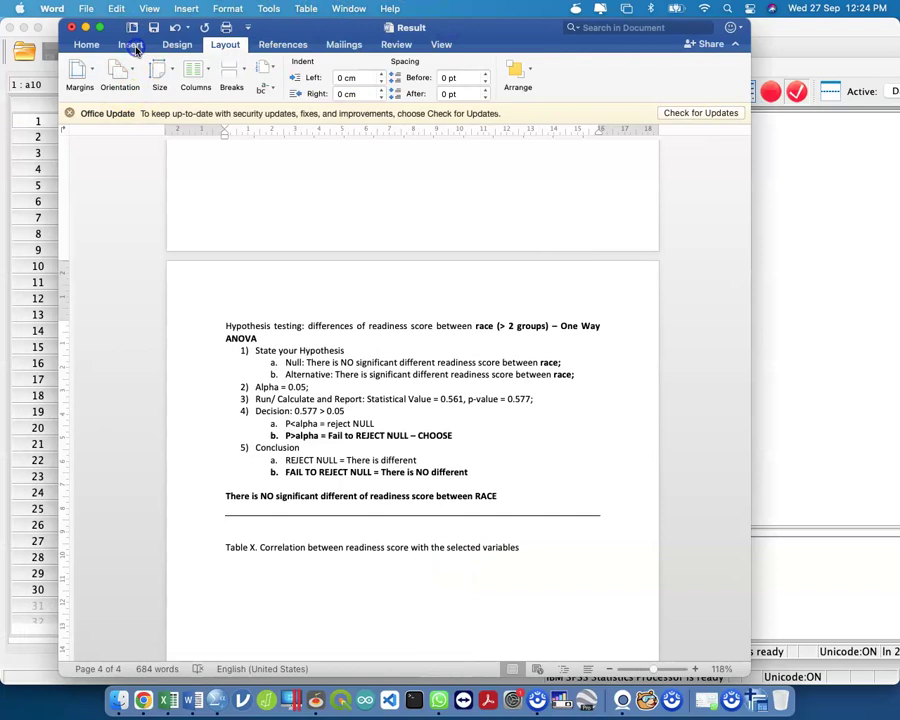
click(131, 44)
click(122, 70)
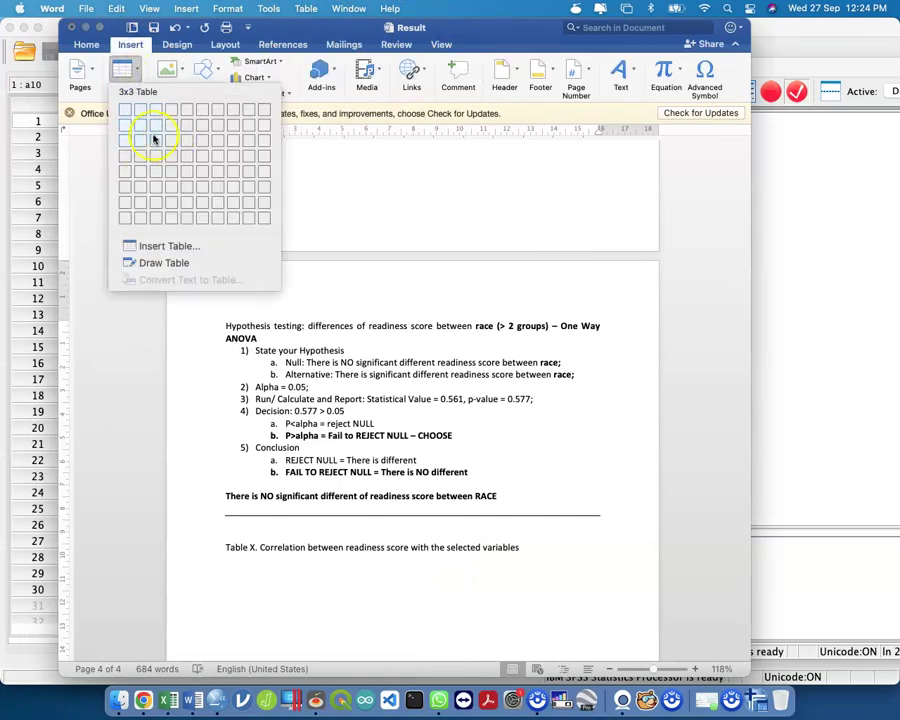
click(157, 133)
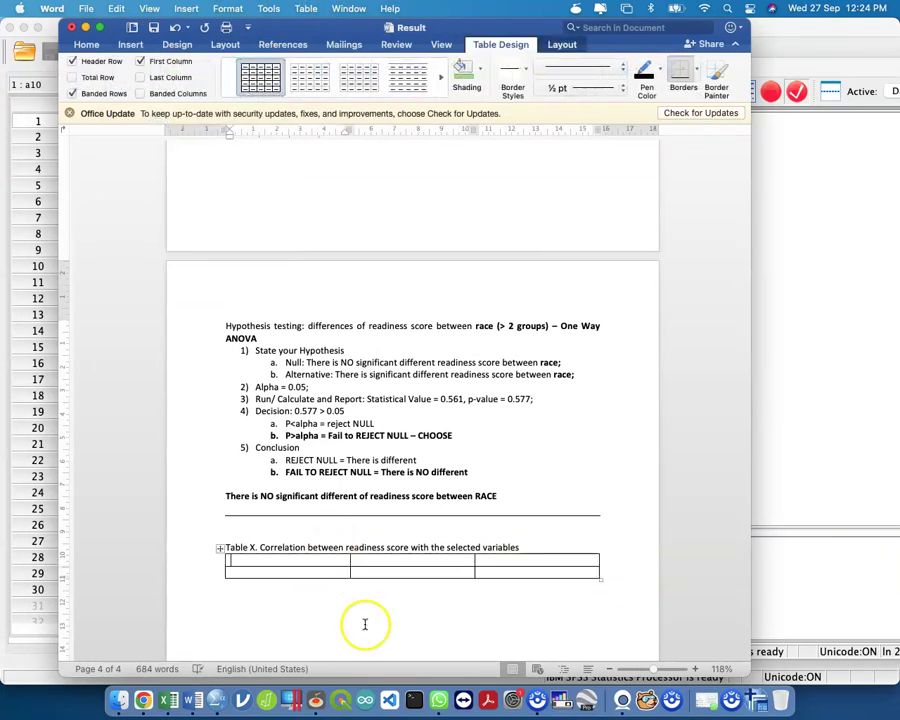
Fill headers Variables, r-value, p-value and rows Age, Sexual Intimacy, Sexually Inactive.
text(Varibales)
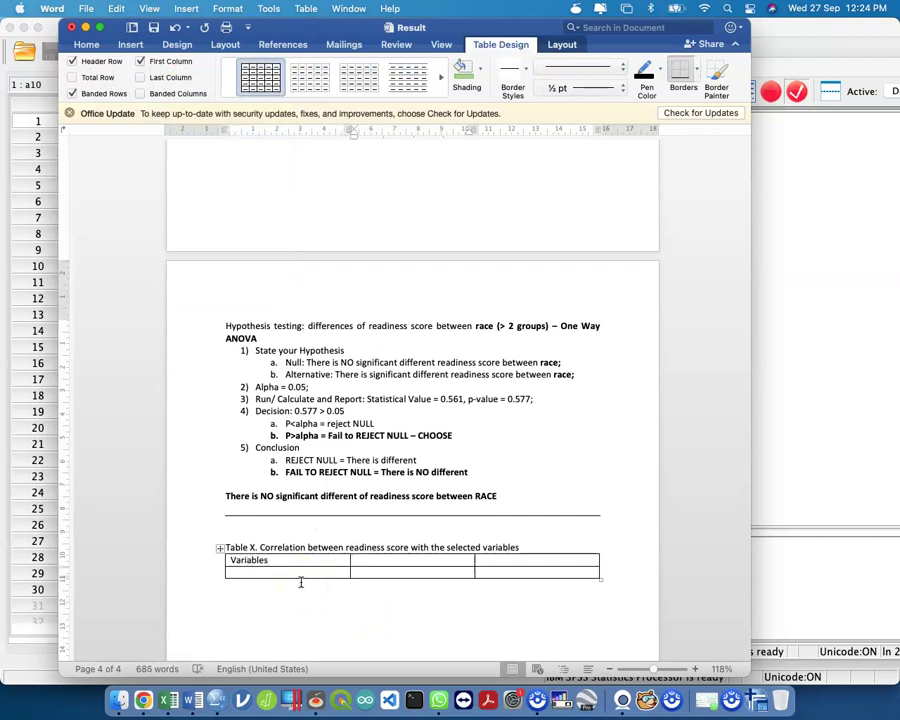
key(Tab)
text(p-value)
key(Tab)
text(Age)
key(Tab)
key(Tab)
key(Tab)
text(Sexual A)
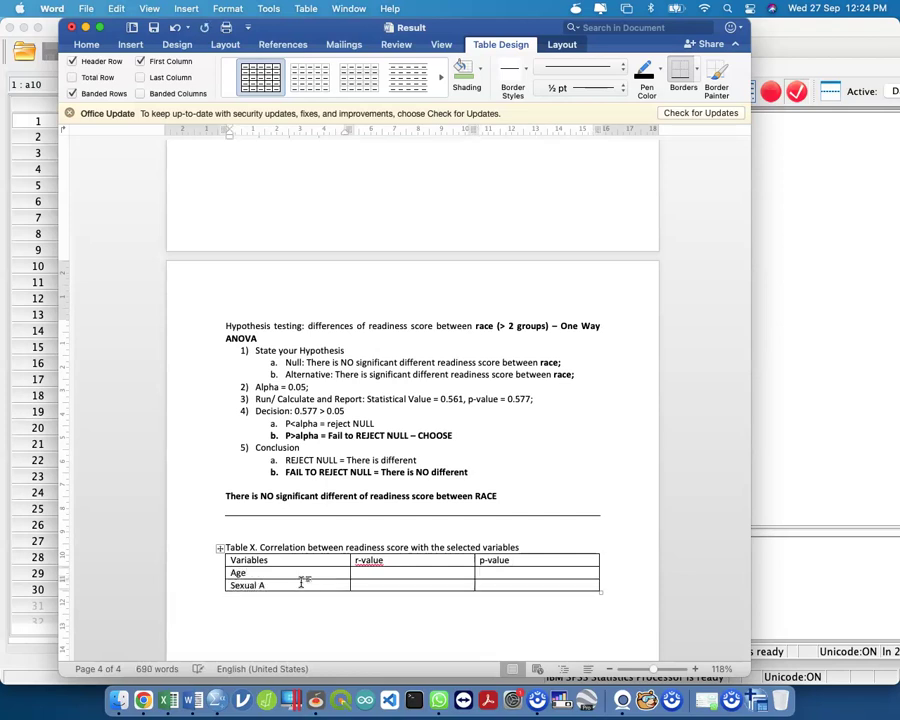
text(Intem)
key(Tab)
key(Tab)
key(Tab)
text(Secual)
key(BackSpace)
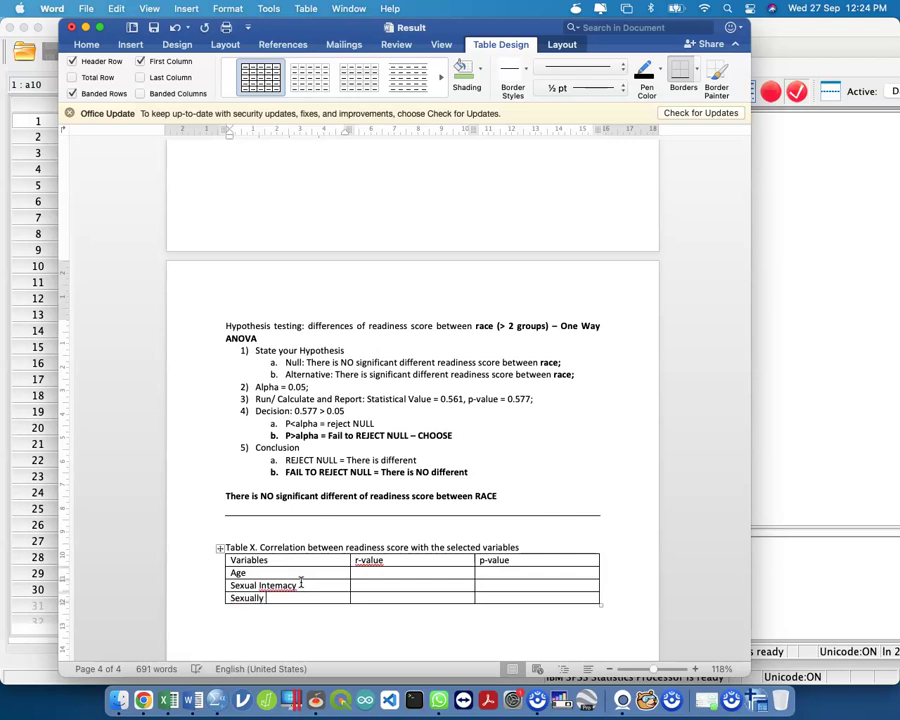
text(e)
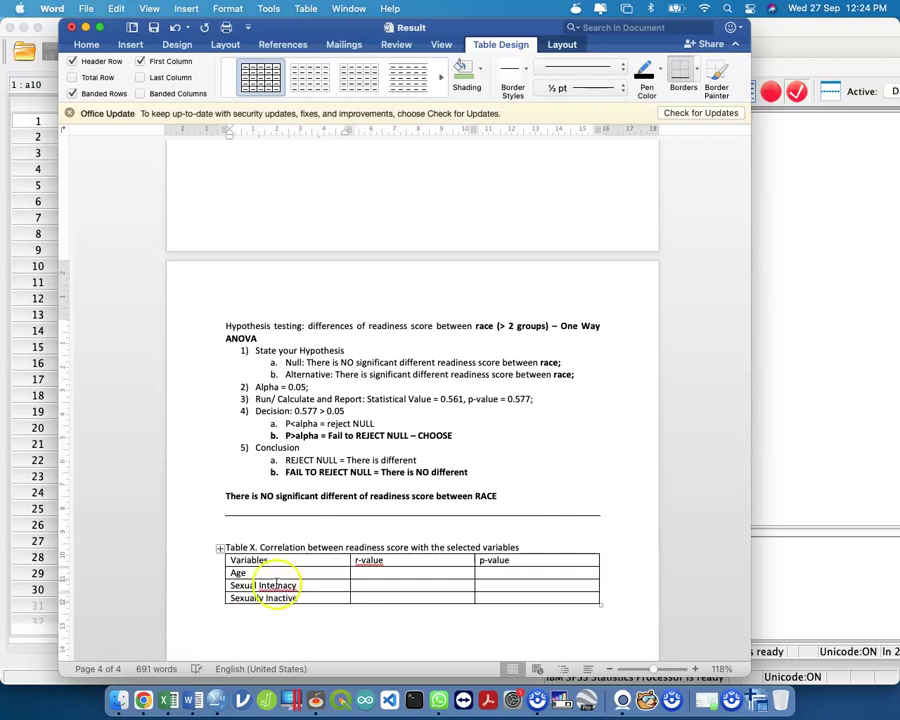
Correct 'Intemacy' to 'Intimacy' and add '(Years)' after the Variables header.
right_click(277, 586)
click(333, 479)
click(299, 562)
text(())
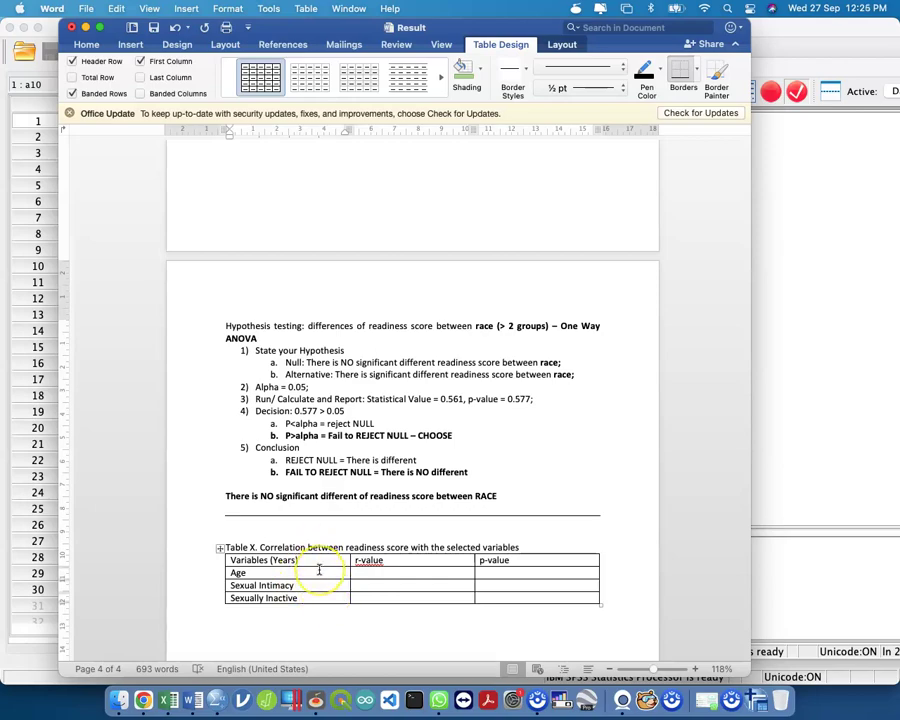
scroll(319, 569, up, 15)
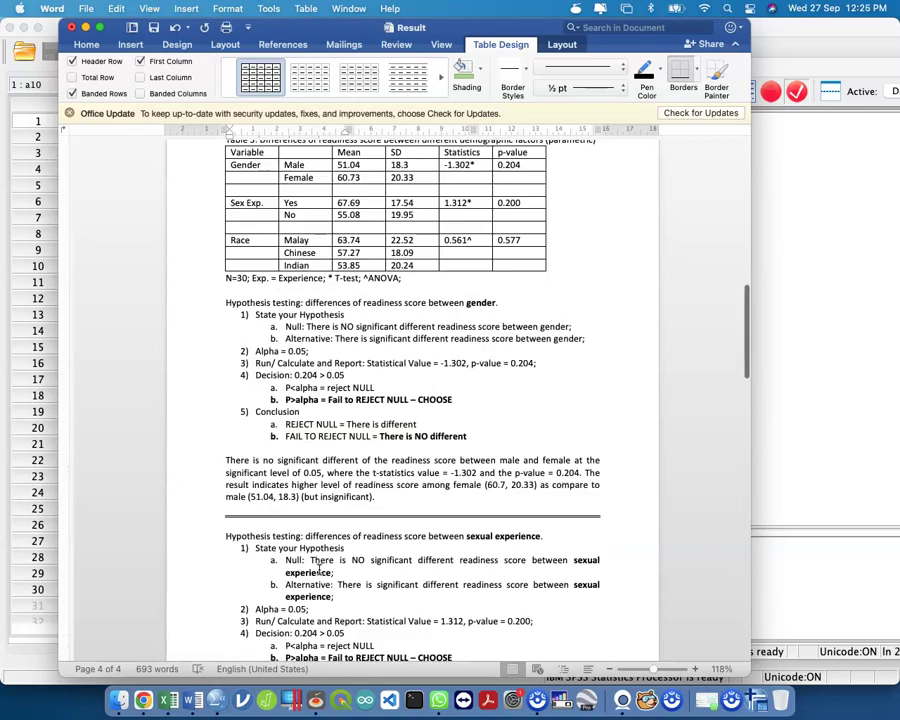
Copy the ANOVA hypothesis-testing section and paste it on the empty line below the correlation table.
scroll(319, 566, up, 20)
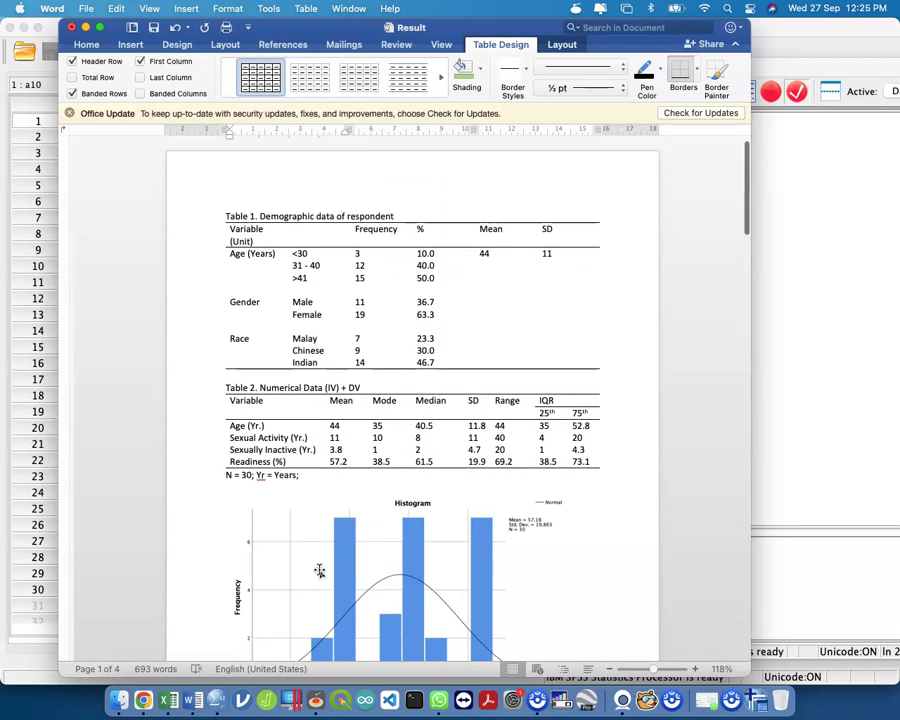
scroll(319, 570, down, 20)
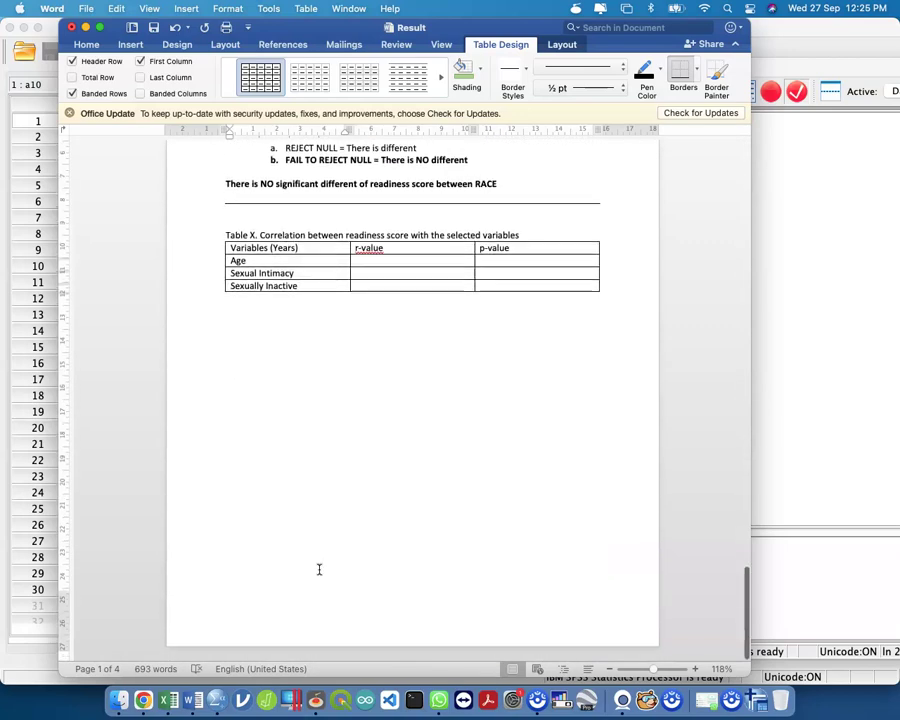
click(362, 326)
click(349, 306)
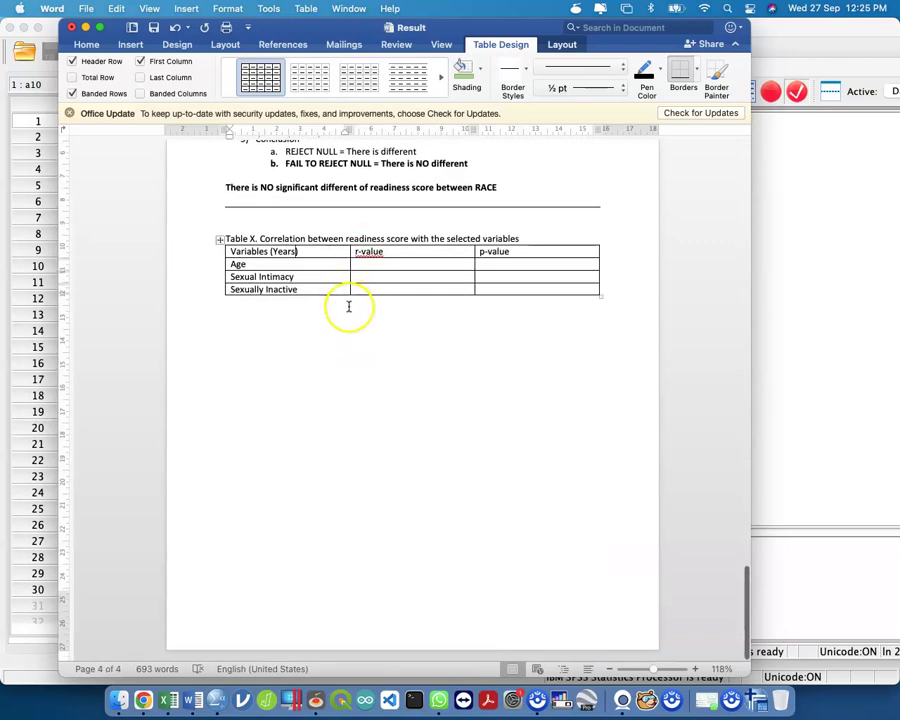
click(347, 304)
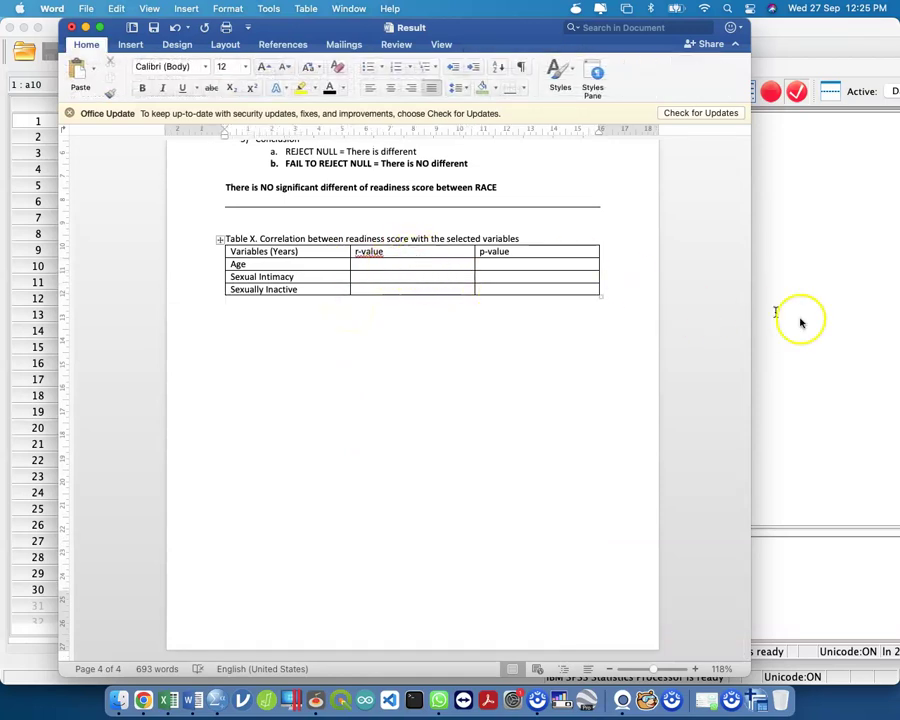
click(512, 346)
scroll(512, 346, up, 5)
drag(540, 368, 178, 196)
key(cmd+c)
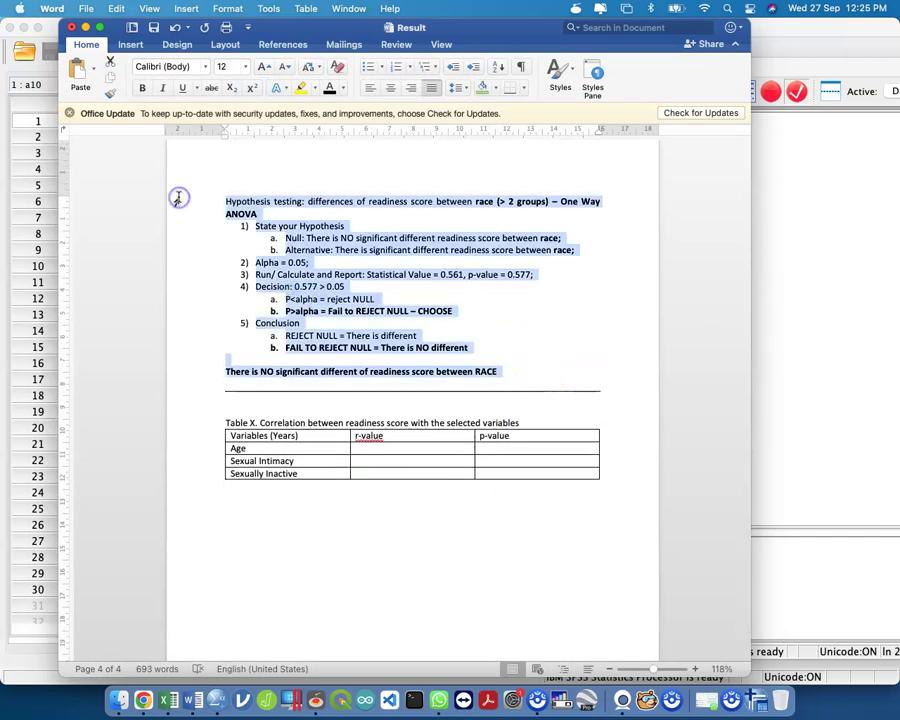
click(327, 535)
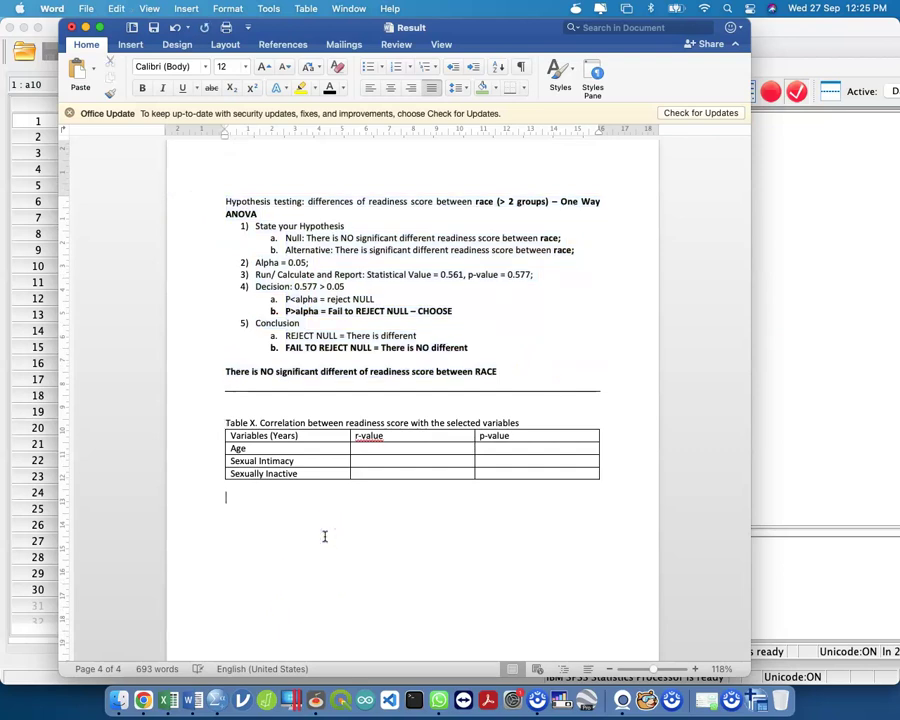
key(cmd+v)
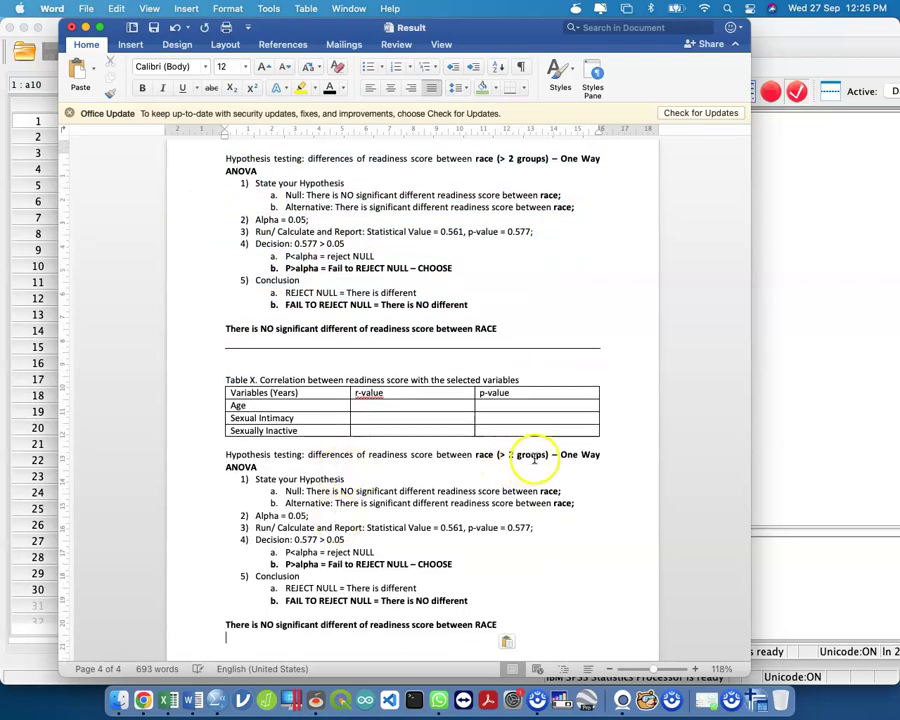
Retitle the pasted heading as hypothesis testing for relationship between IV and DV (Pearson - Data Normal).
double_click(327, 455)
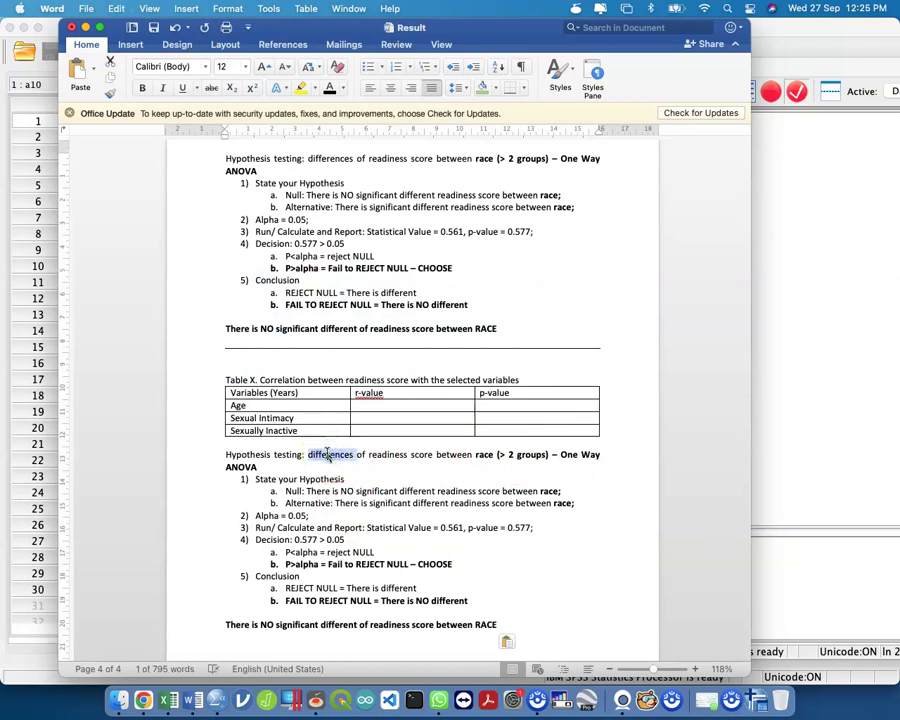
text(testing fr)
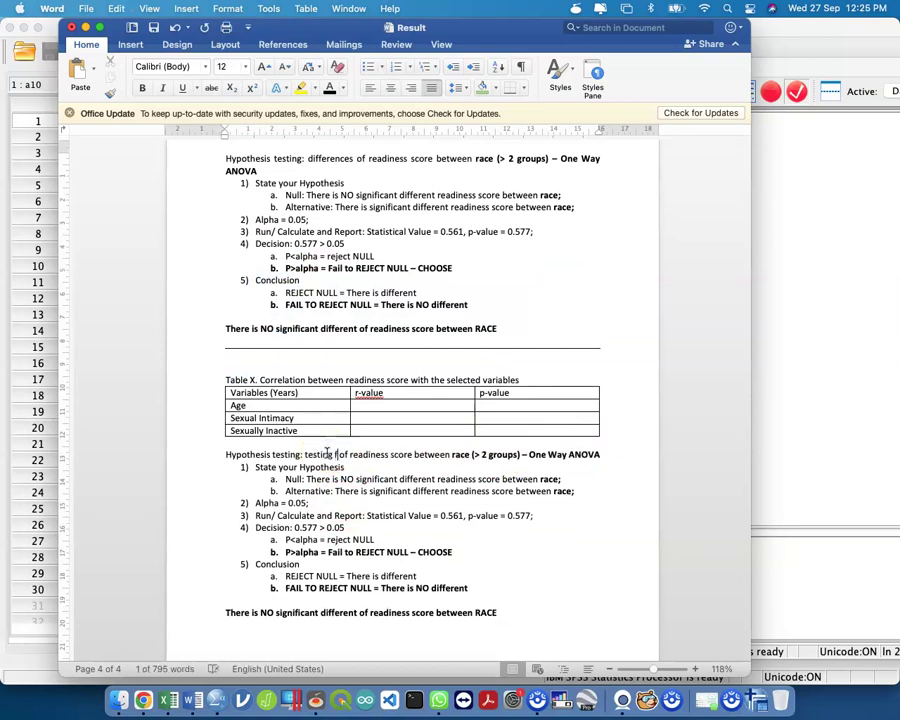
text(r )
text( relationshio)
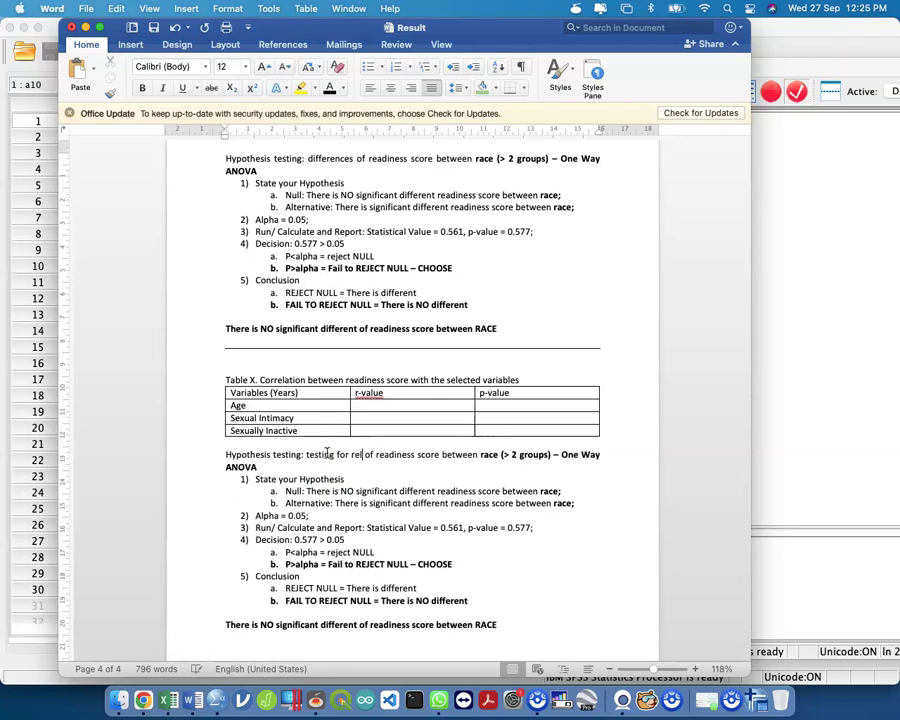
key(BackSpace)
text(p between)
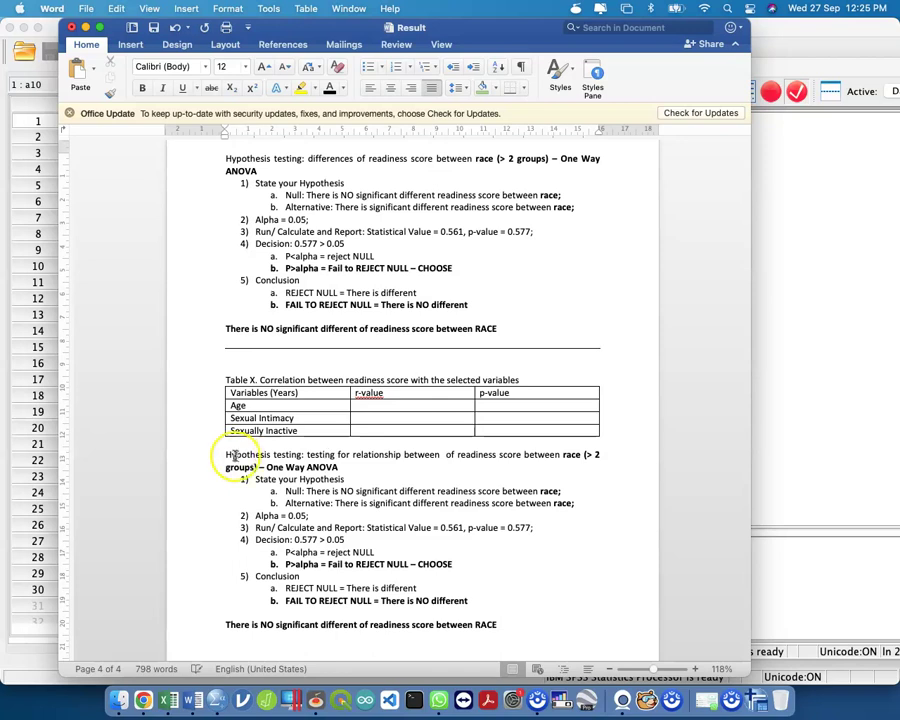
drag(404, 455, 341, 468)
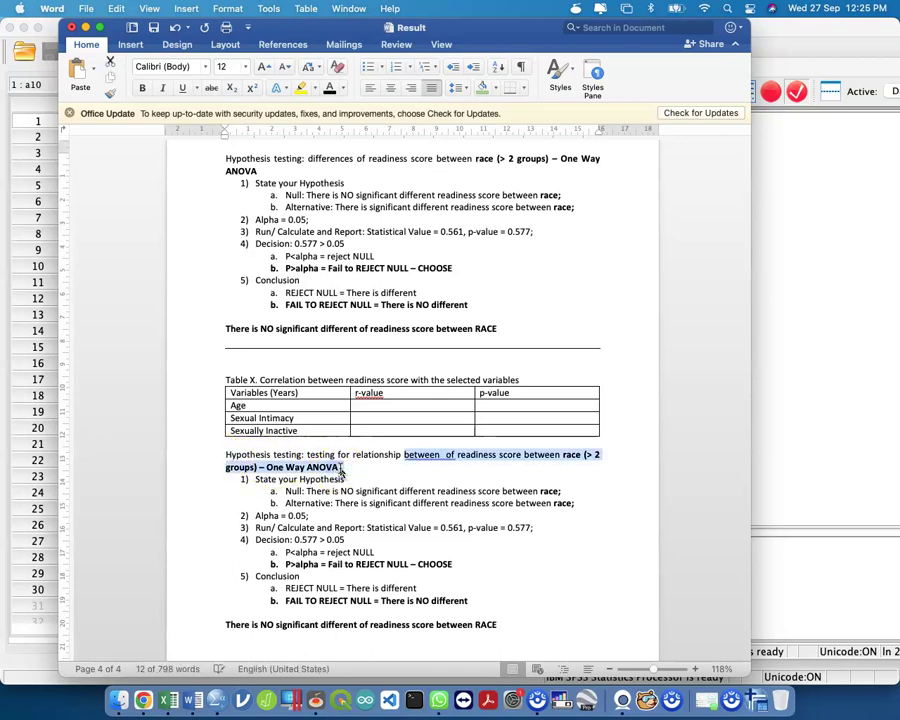
text(IV and DV ()
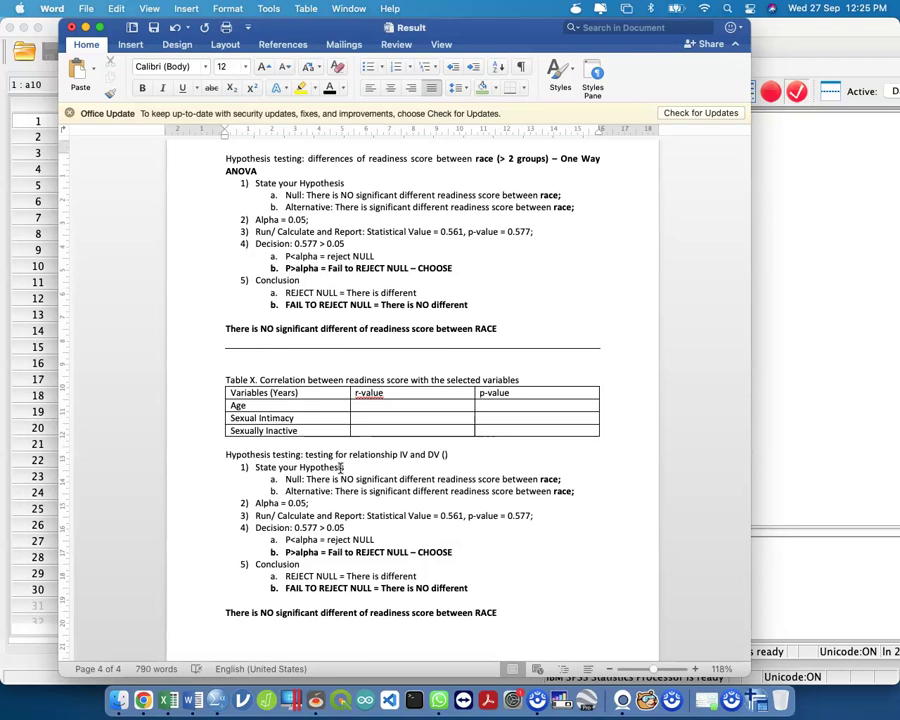
text(on)
text( - )
text(Data Normal)
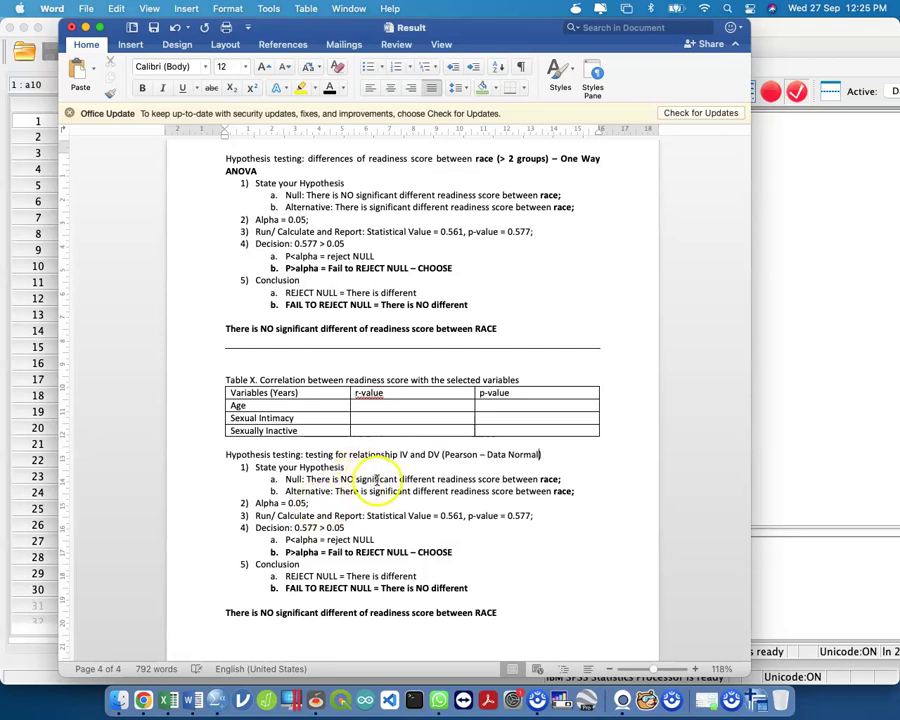
Reword the Null line to state no relationship of readiness score with the IVs.
double_click(416, 479)
key(Delete)
text(relationshi)
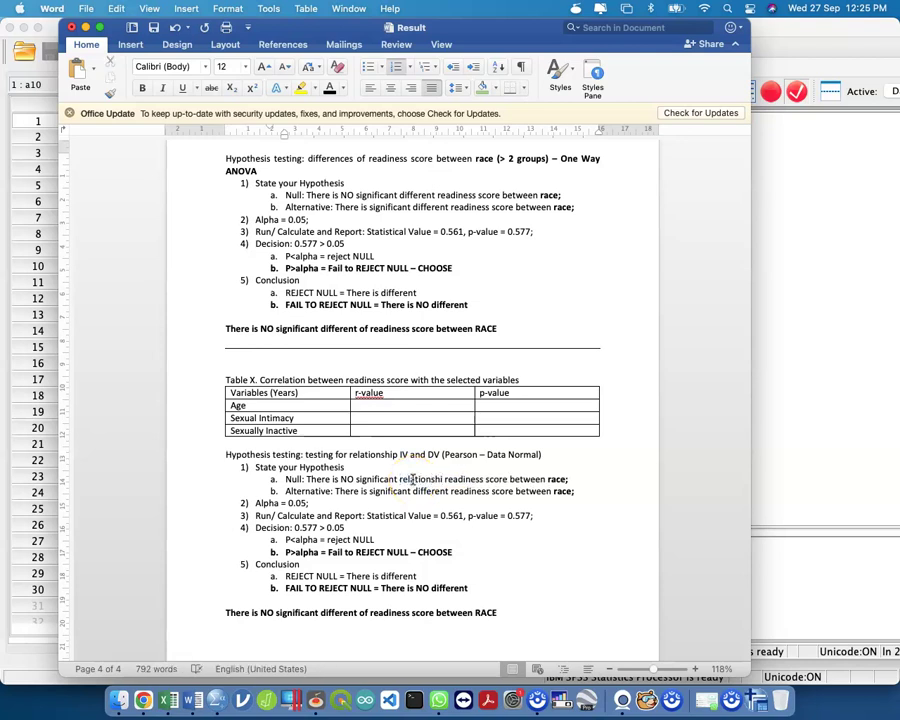
text(p)
double_click(530, 479)
text(with)
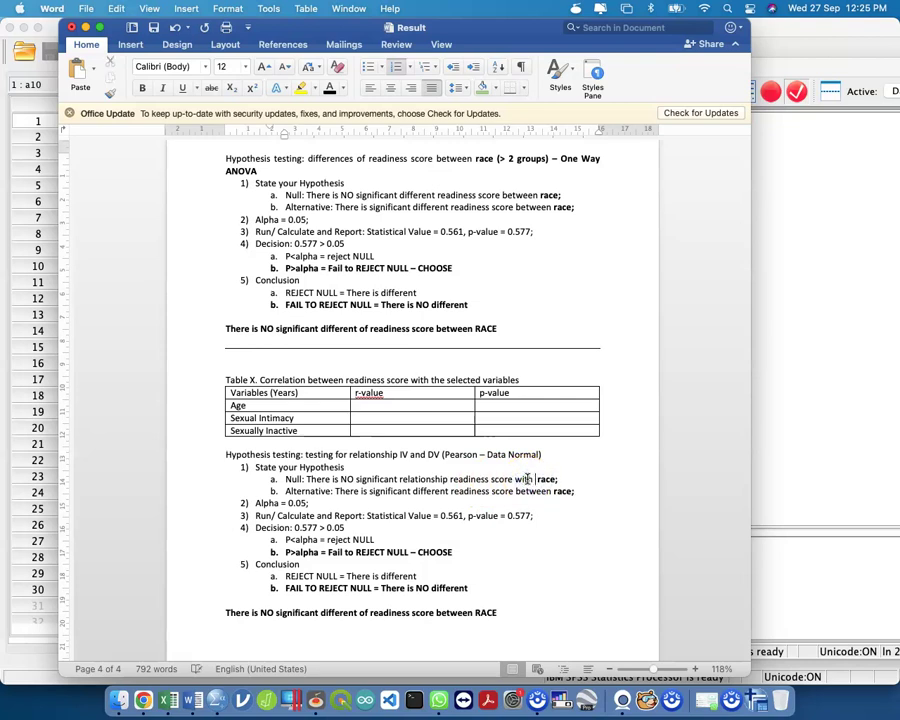
key(shift+Right)
key(shift+Right)
key(shift+Right)
key(shift+Right)
key(shift+Right)
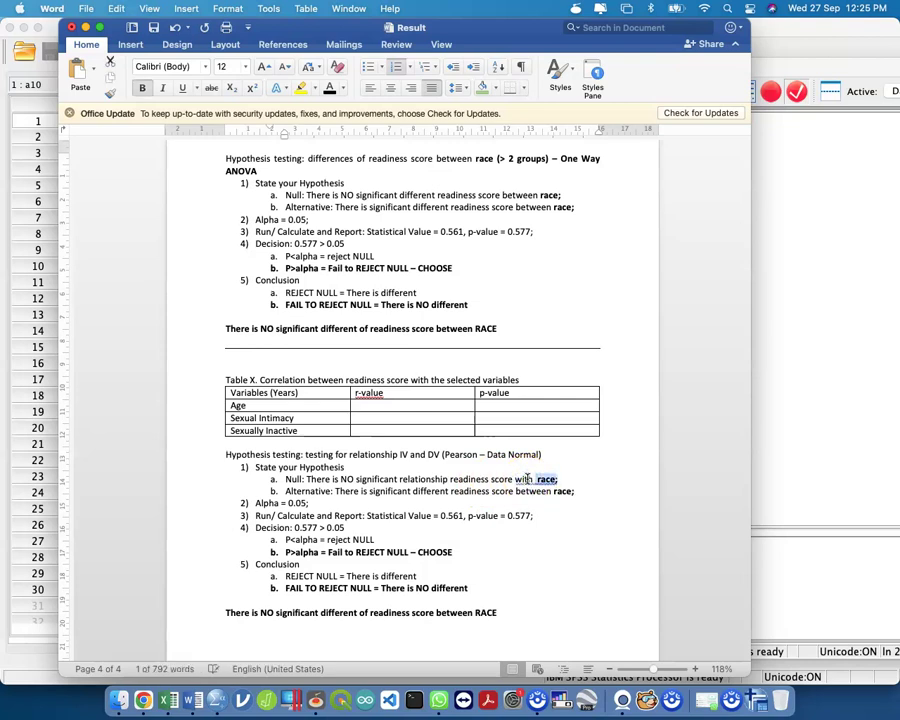
text(IVs)
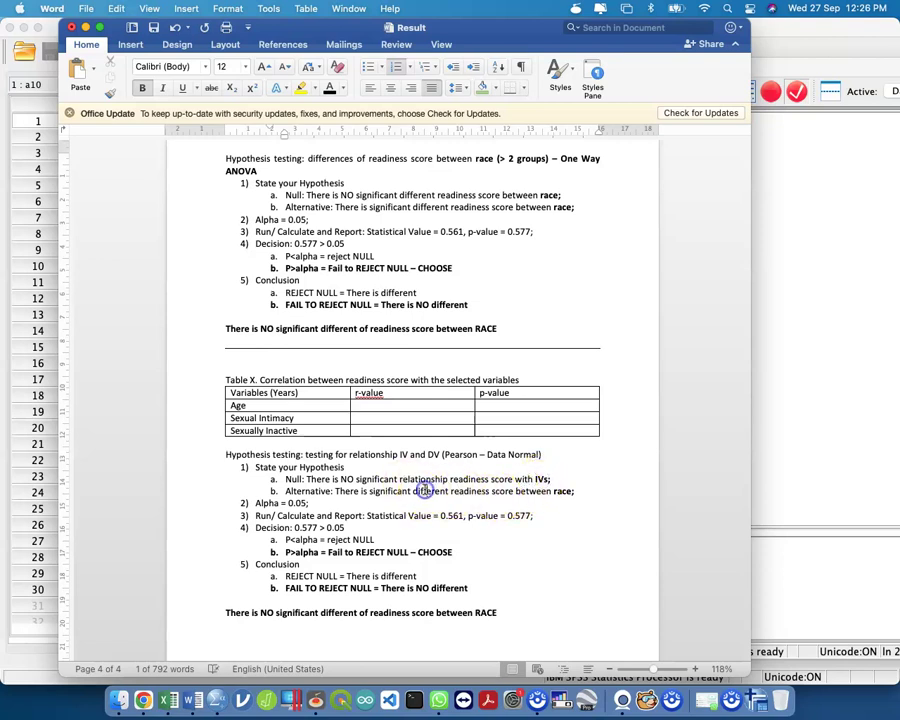
text(relationship)
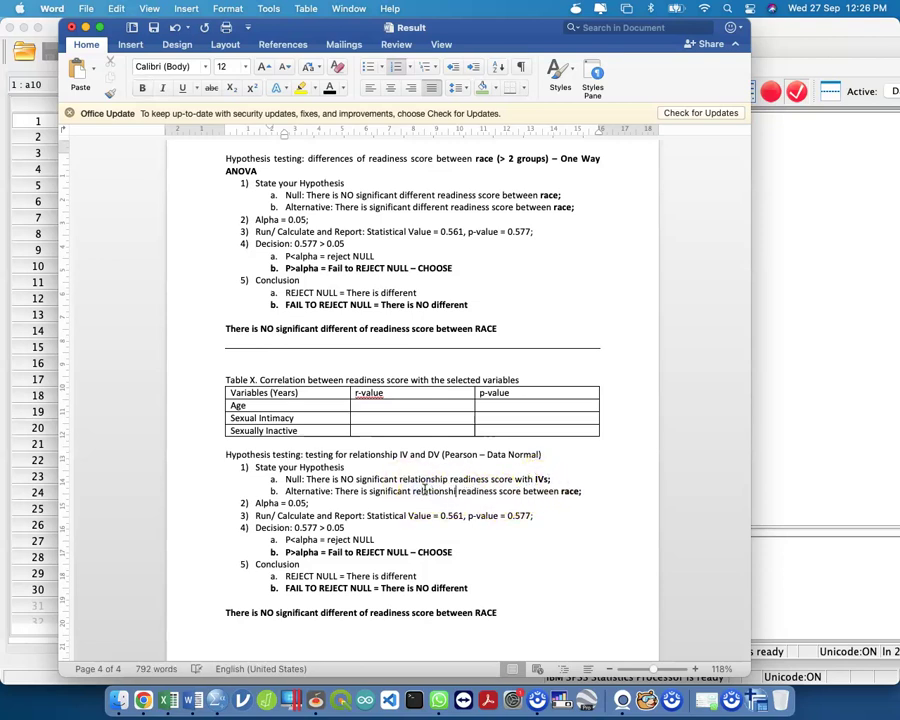
Reword the Alternative line to state a relationship of readiness score with the IVs.
double_click(545, 491)
text(with)
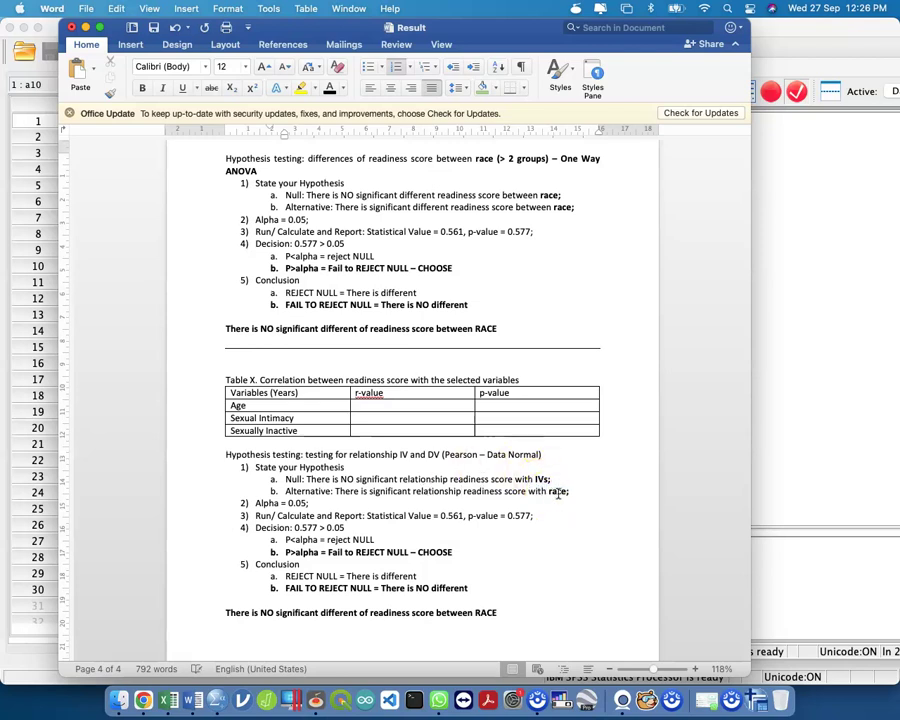
double_click(556, 491)
text(IVs)
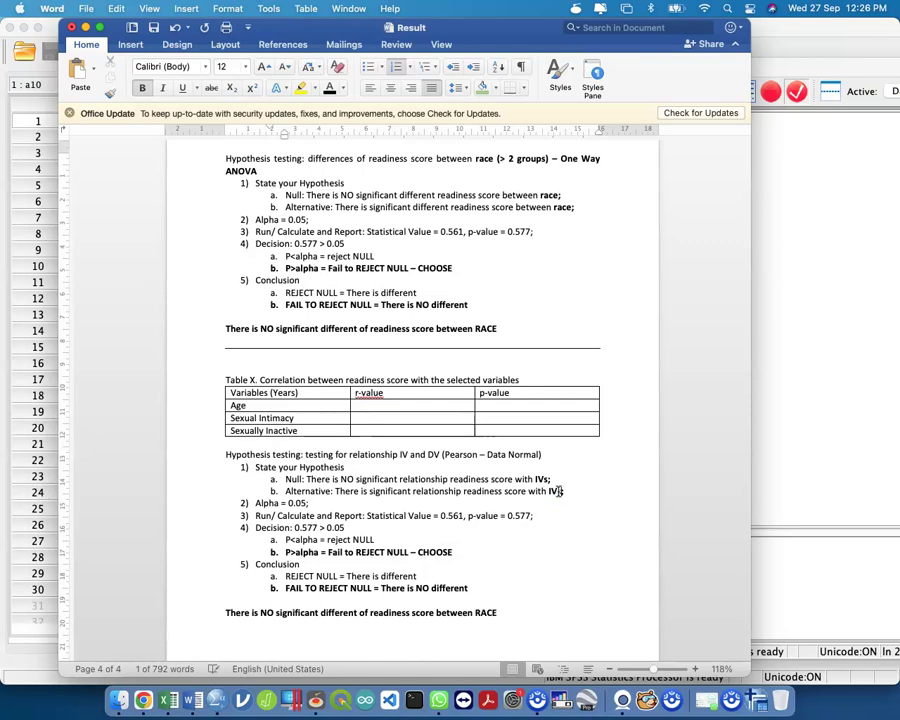
scroll(556, 491, up, 5)
scroll(531, 505, down, 3)
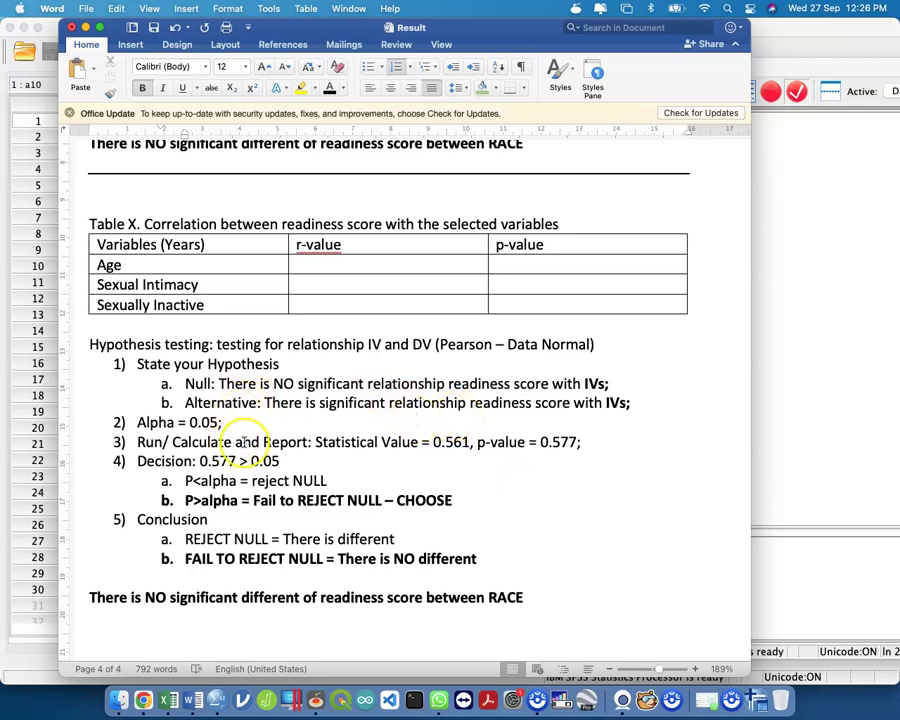
Replace the old 0.561 statistic with '(r-value/ rs-value)' and delete the old p-value 0.577.
click(463, 442)
key(BackSpace)
key(BackSpace)
key(BackSpace)
key(BackSpace)
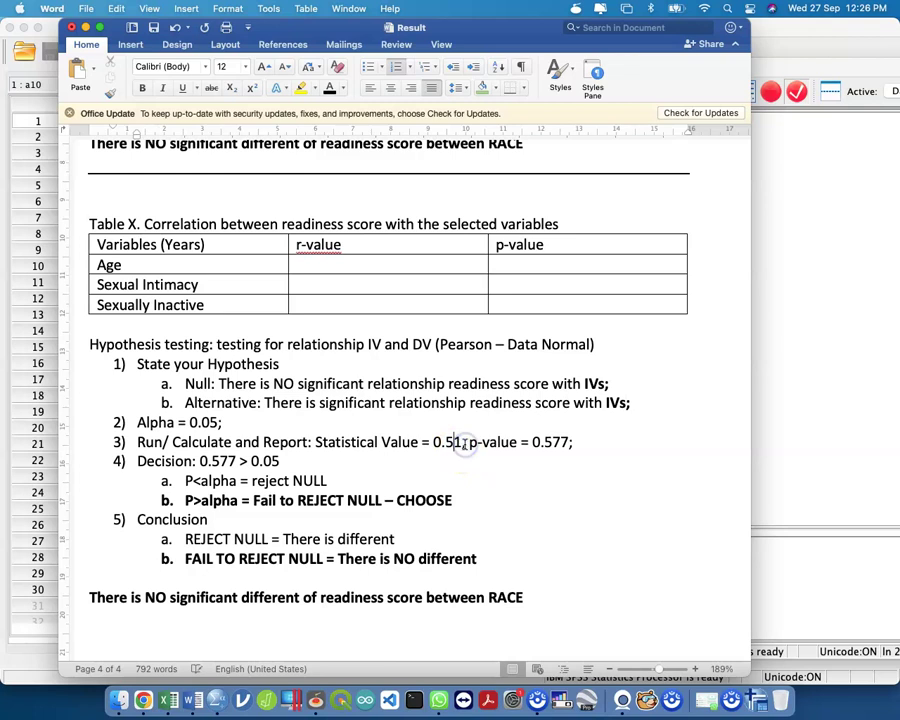
key(BackSpace)
text(()r-value/)
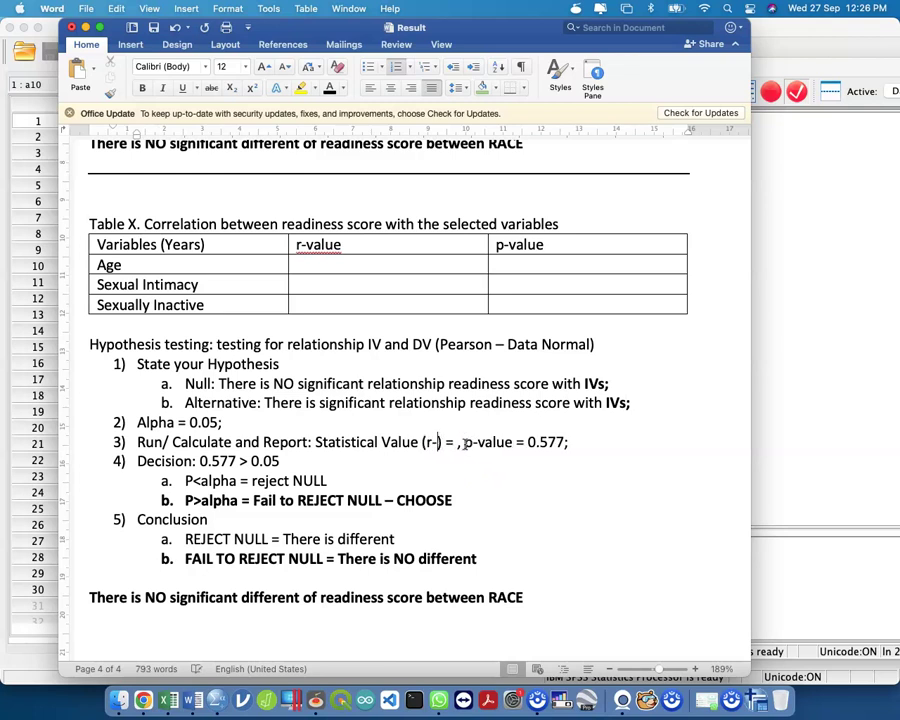
text( rs-value)
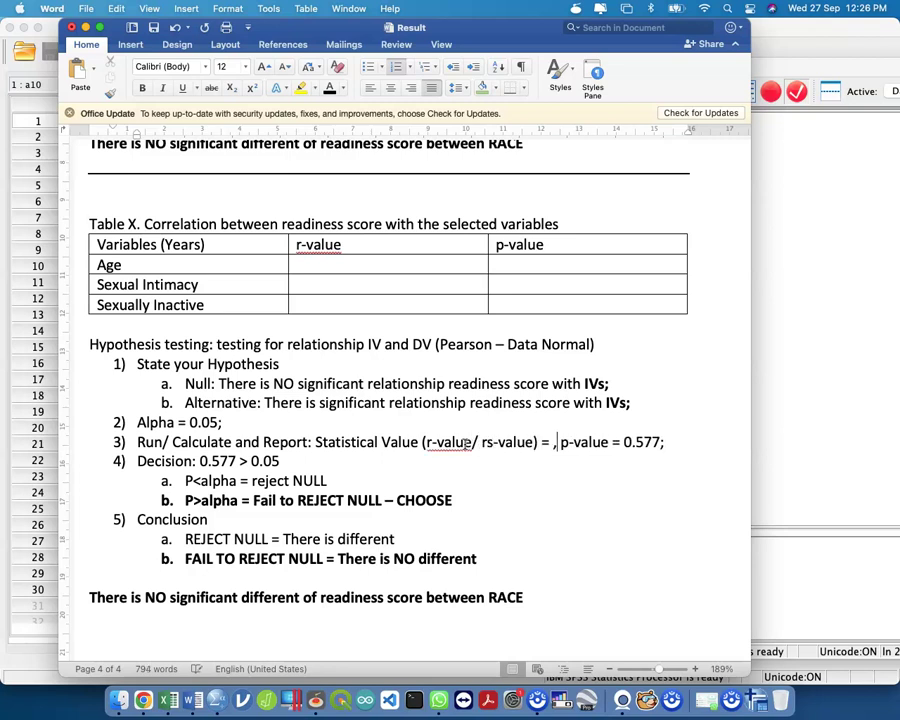
key(Right)
key(Right)
key(Right)
key(Right)
key(Right)
key(shift+Right)
key(shift+Right)
key(shift+Right)
key(shift+Right)
key(shift+Right)
key(BackSpace)
Clear the old Decision value and unbold the decision options through the conclusion sentence.
key(Down)
key(BackSpace)
key(BackSpace)
key(BackSpace)
key(BackSpace)
key(BackSpace)
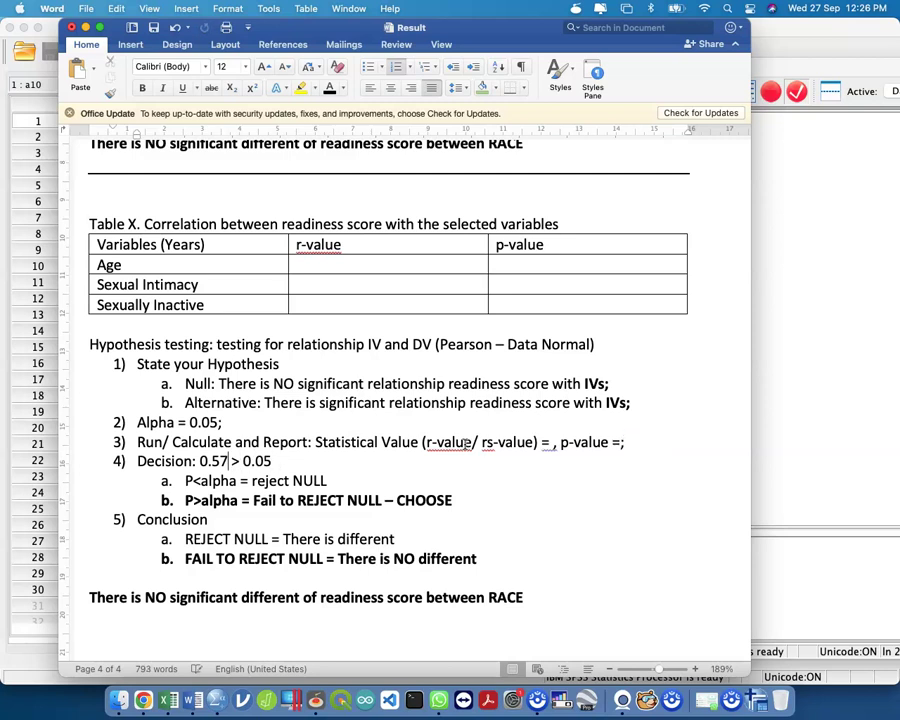
key(Delete)
key(Delete)
key(BackSpace)
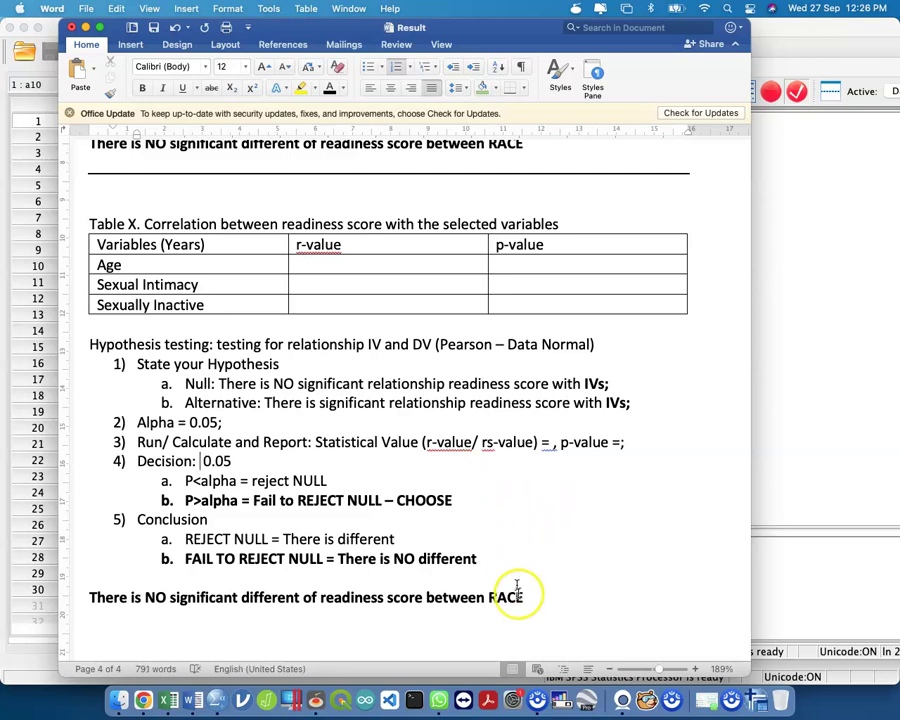
drag(520, 596, 135, 487)
key(super+b)
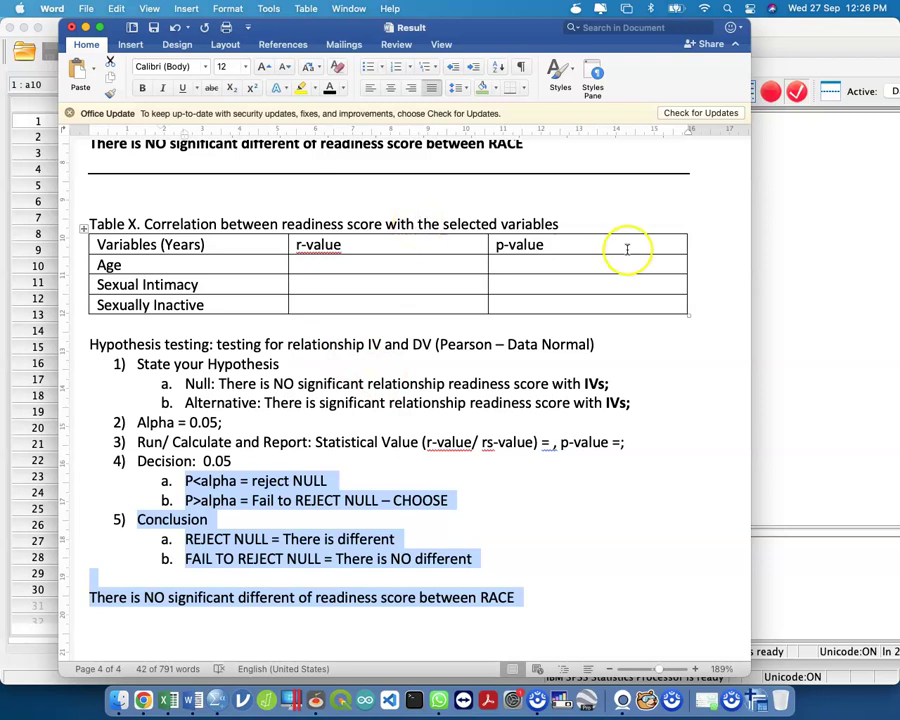
Open the Bivariate Correlations dialog from Analyze > Correlate in SPSS.
click(805, 283)
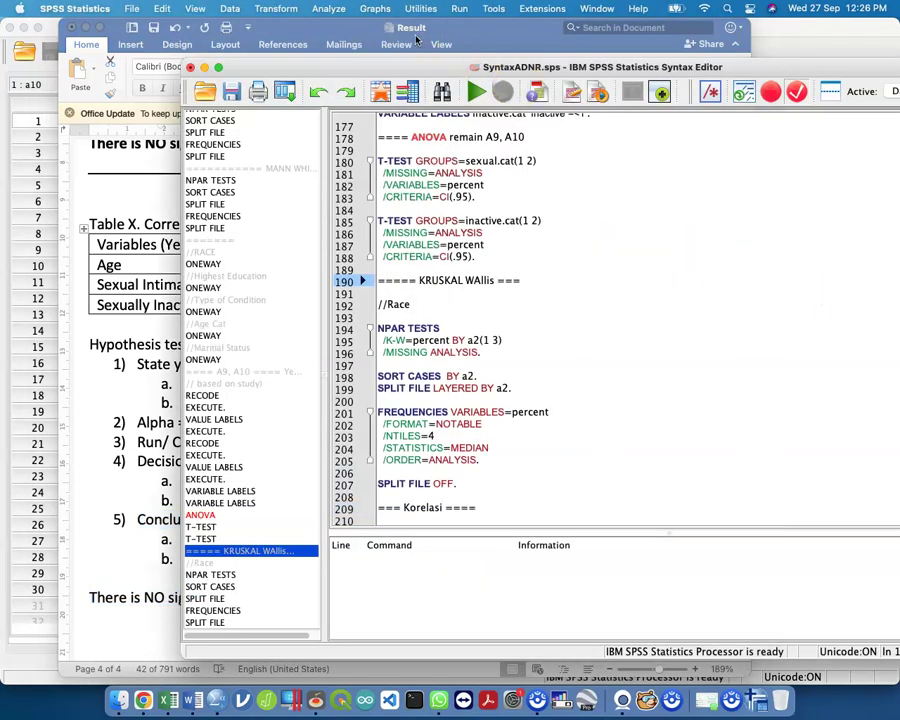
click(329, 9)
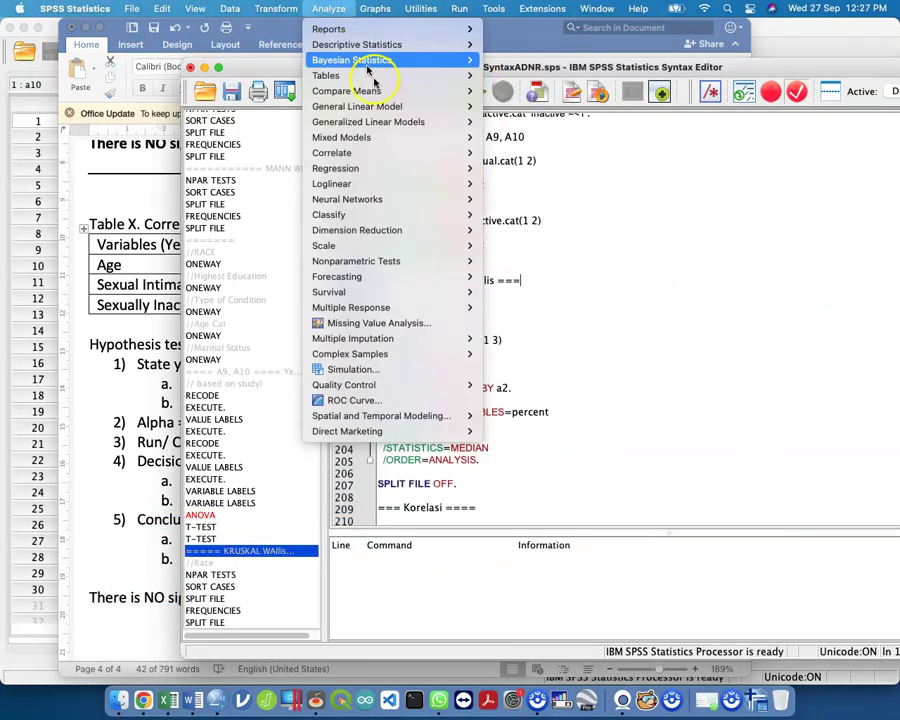
mouse_move(434, 151)
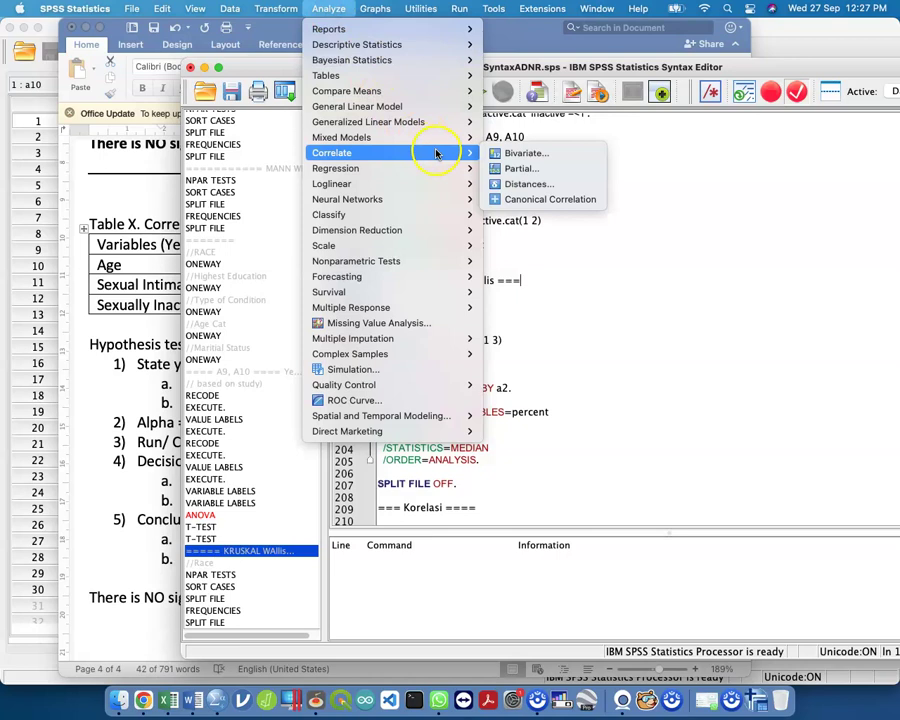
click(502, 155)
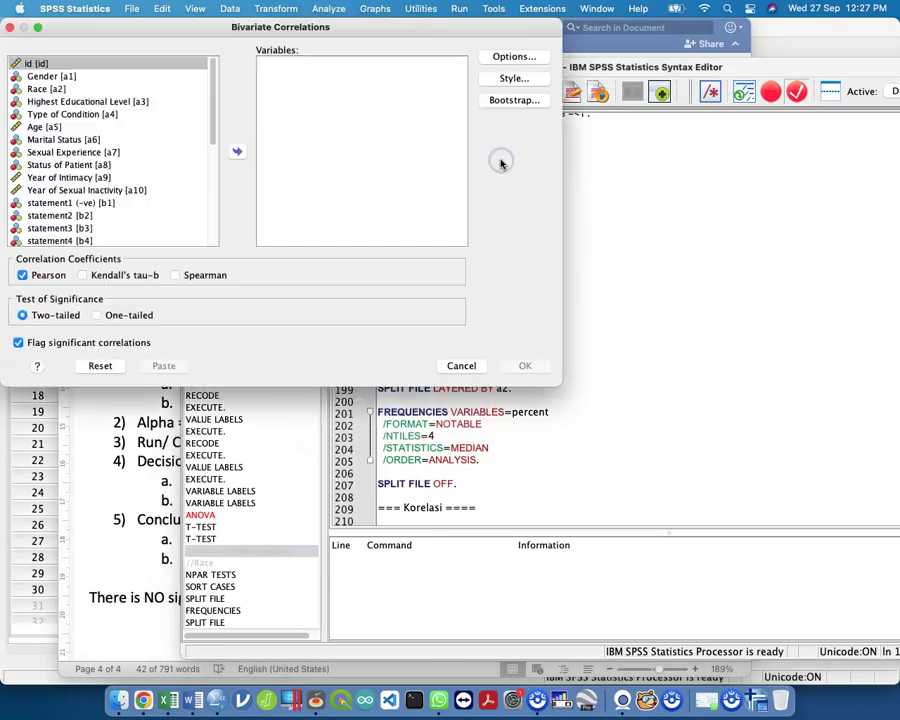
drag(446, 28, 621, 95)
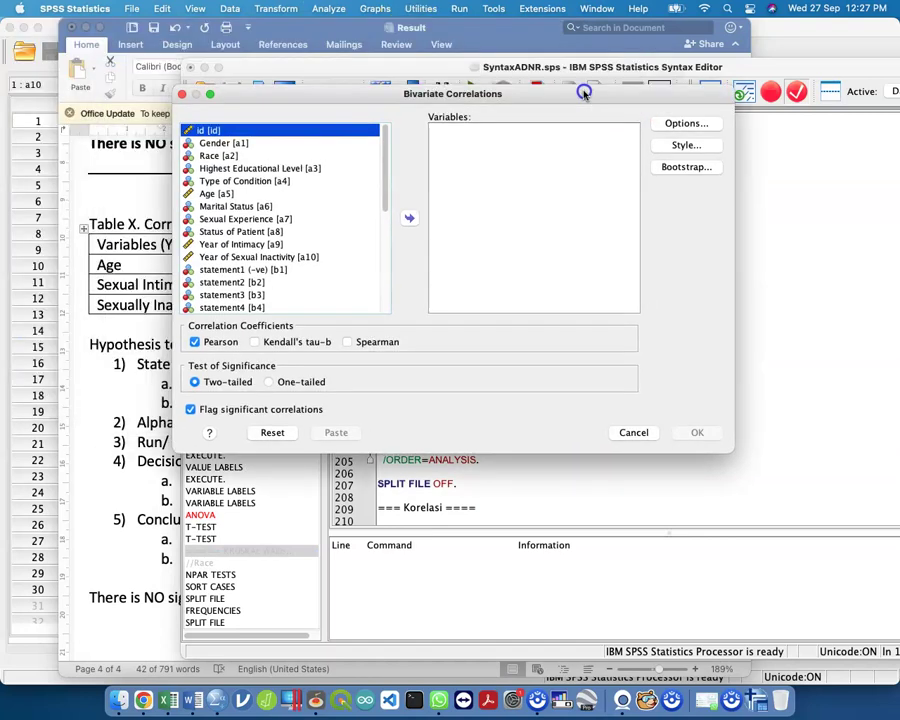
Move percent, Age, Year of Intimacy and Year of Sexual Inactivity into Variables.
scroll(297, 168, down, 10)
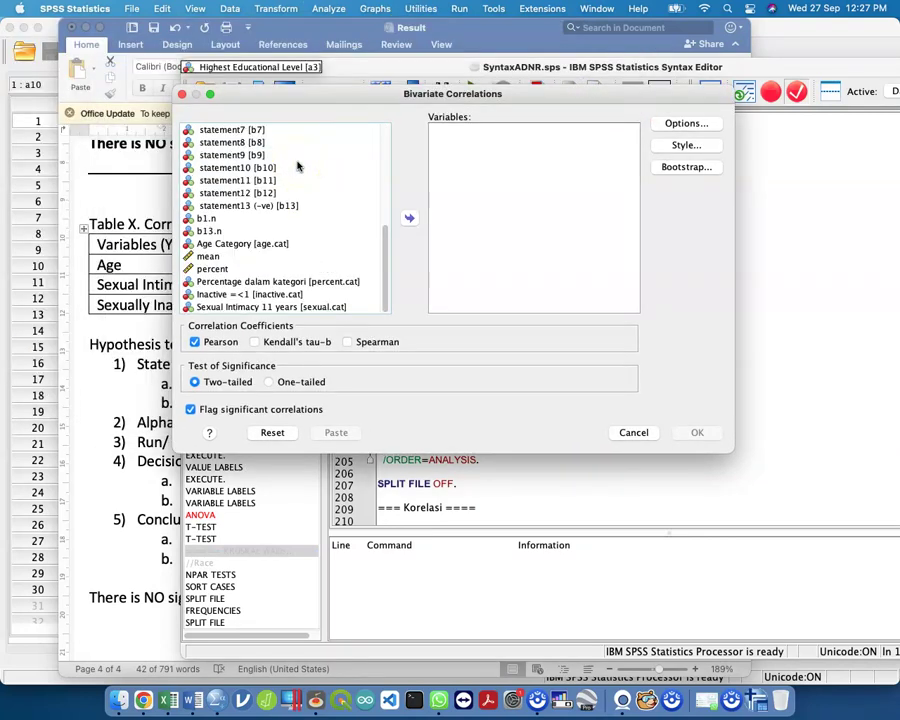
click(290, 269)
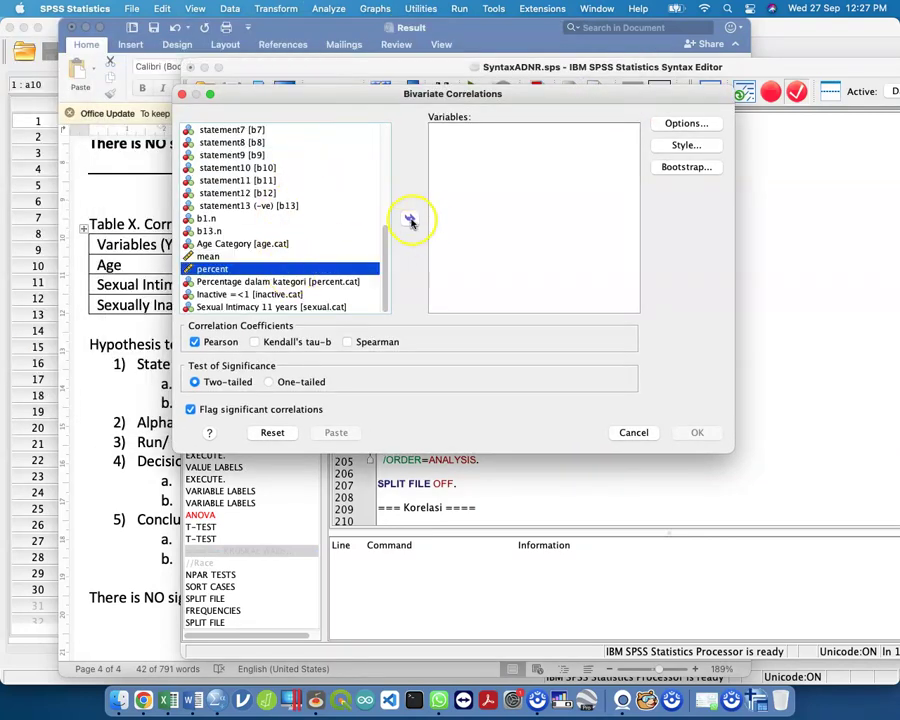
click(409, 217)
scroll(380, 187, up, 5)
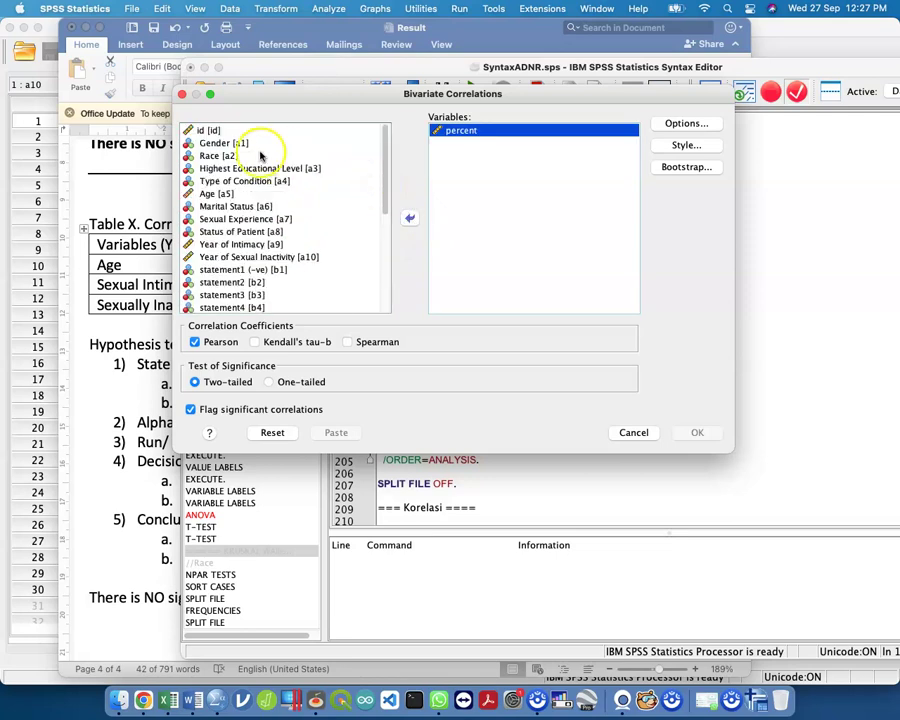
click(285, 193)
click(409, 220)
click(270, 233)
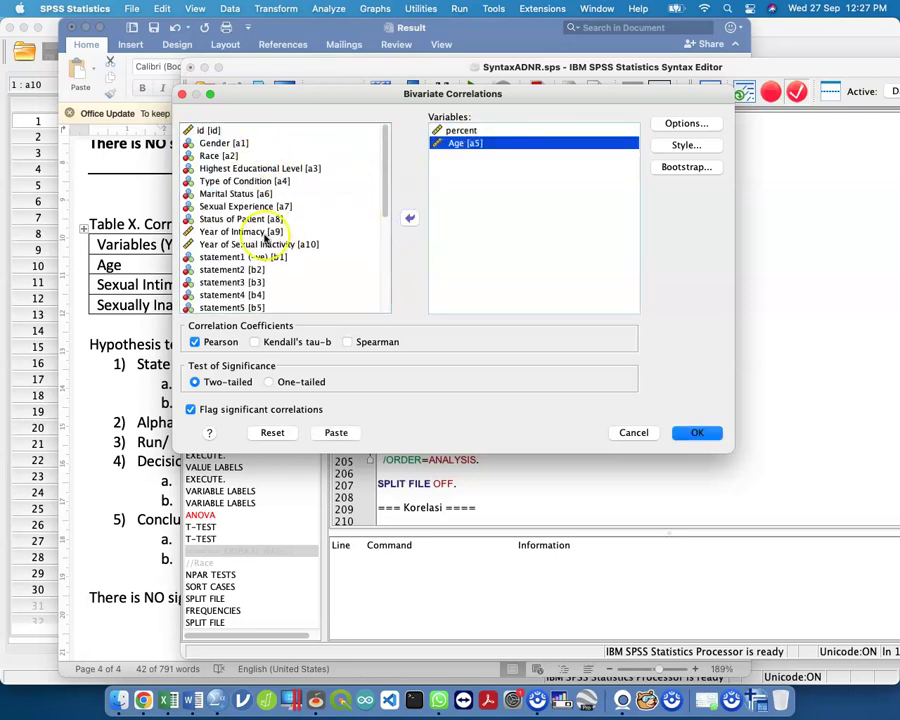
click(408, 219)
click(292, 234)
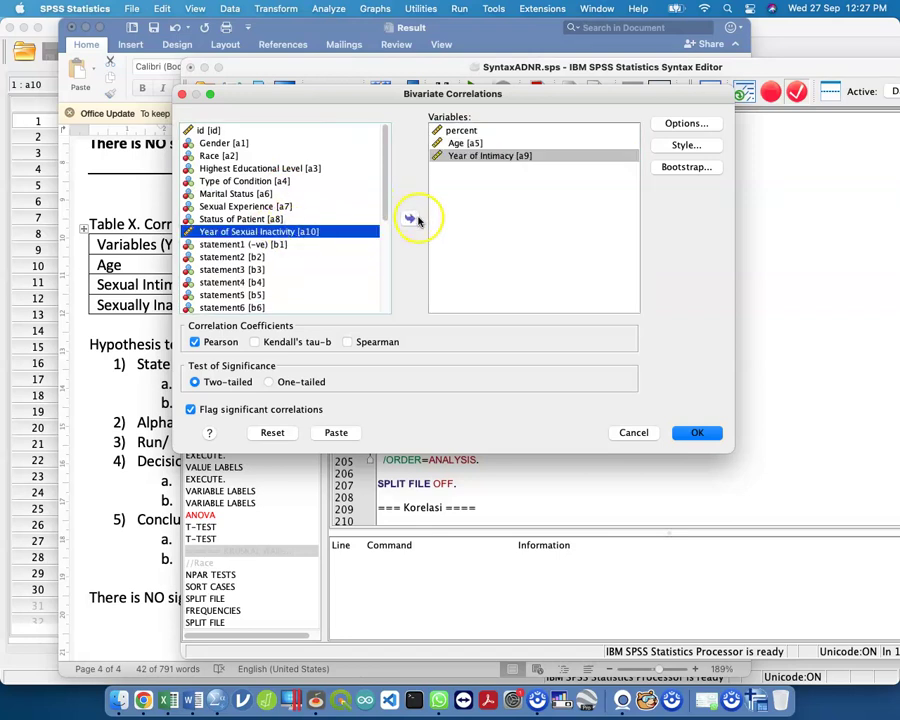
click(409, 218)
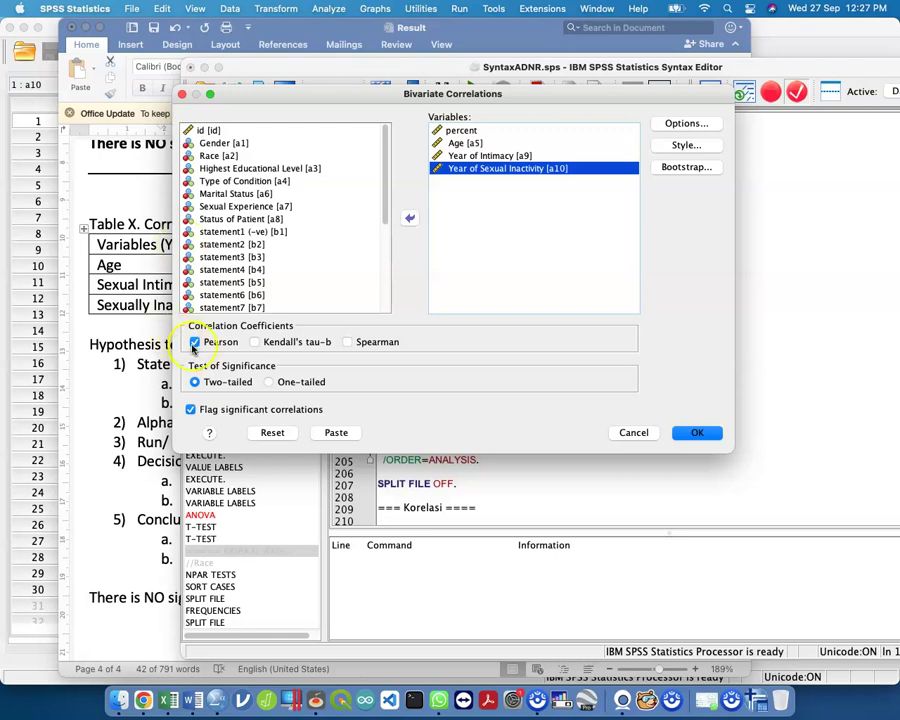
Keep Pearson as the only correlation coefficient, leaving Spearman unchecked.
click(195, 342)
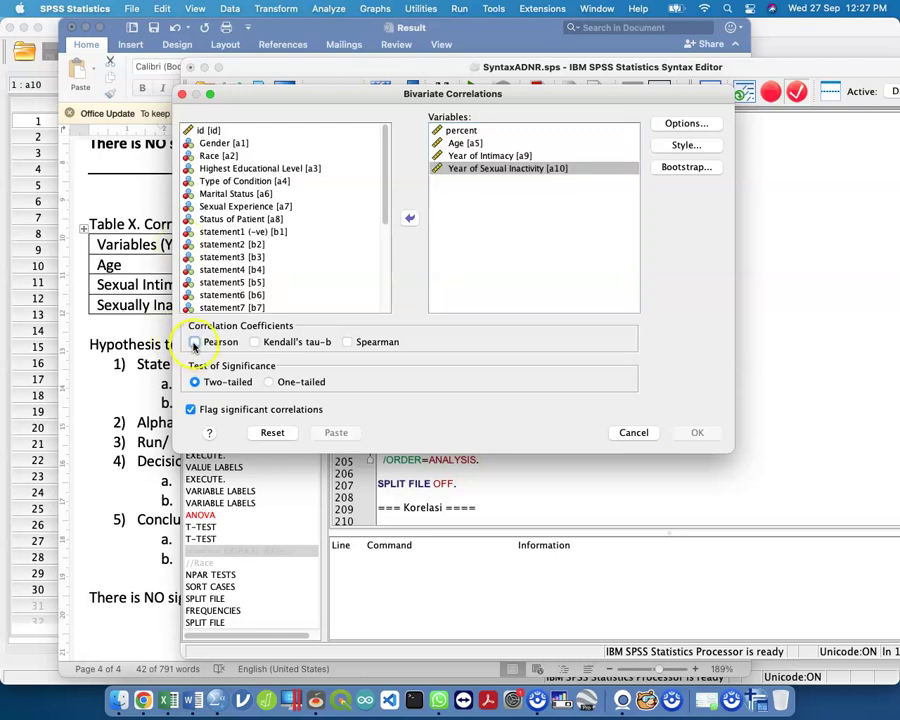
click(348, 342)
click(195, 342)
click(364, 342)
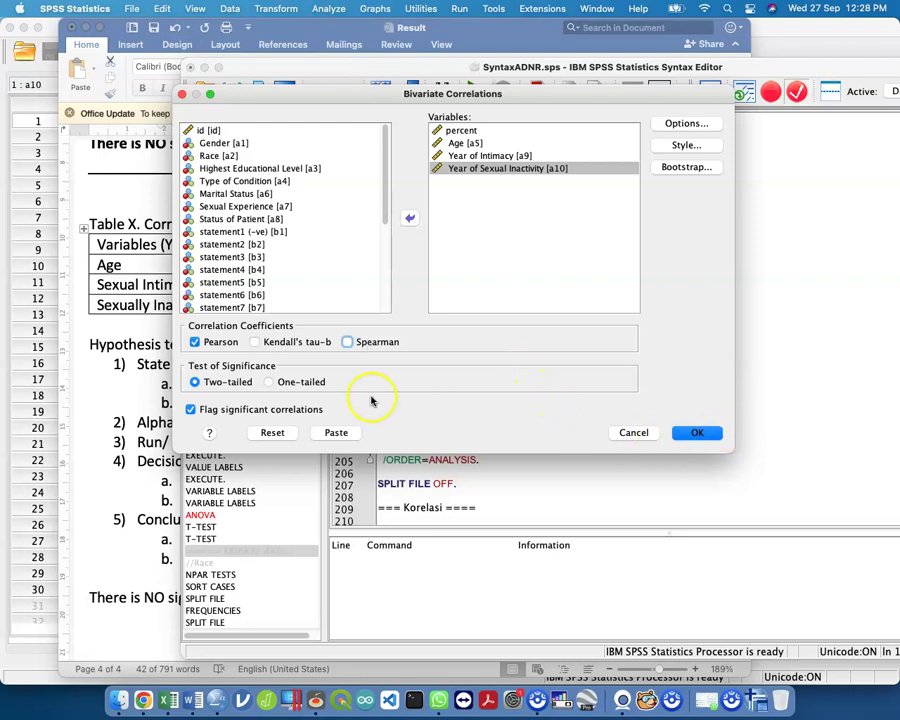
Paste and run the CORRELATIONS syntax, giving percent–Age r=.226 (p=.230), Intimacy .028, Inactivity .136.
click(350, 432)
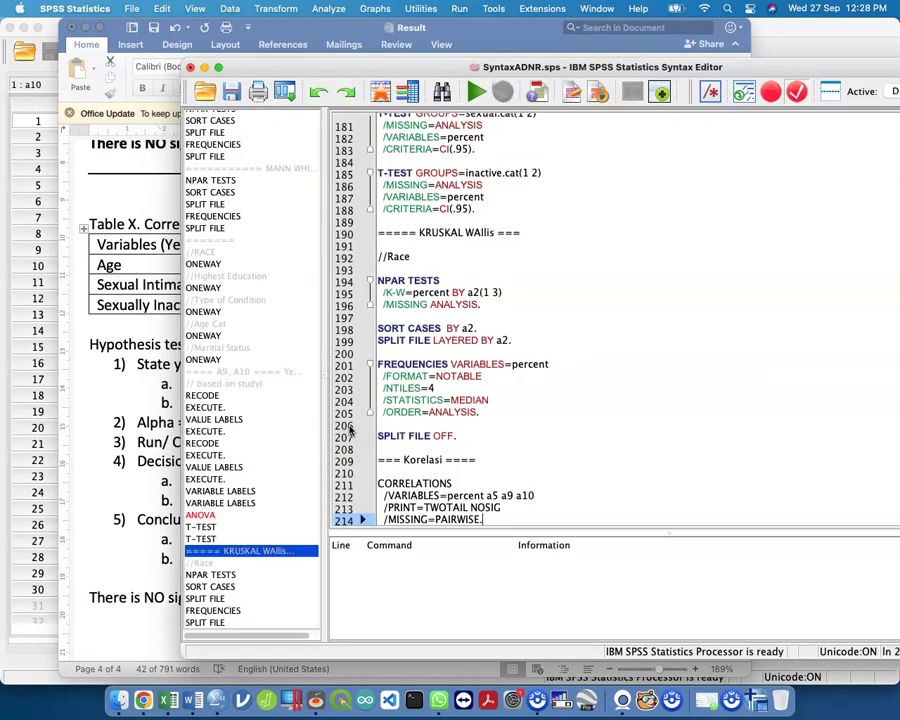
scroll(455, 465, down, 1)
drag(488, 508, 362, 475)
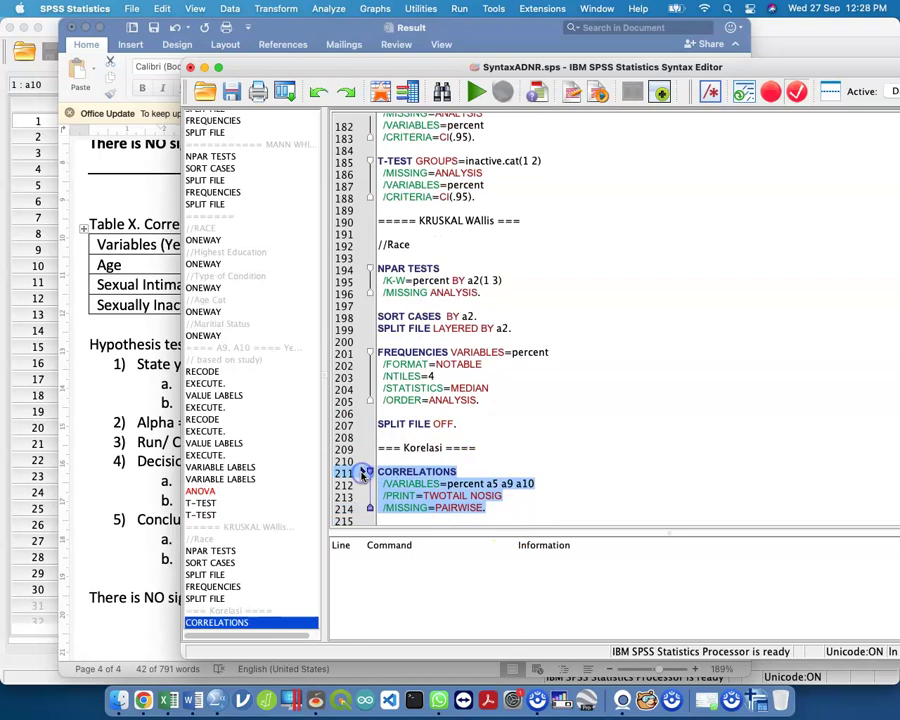
key(super+r)
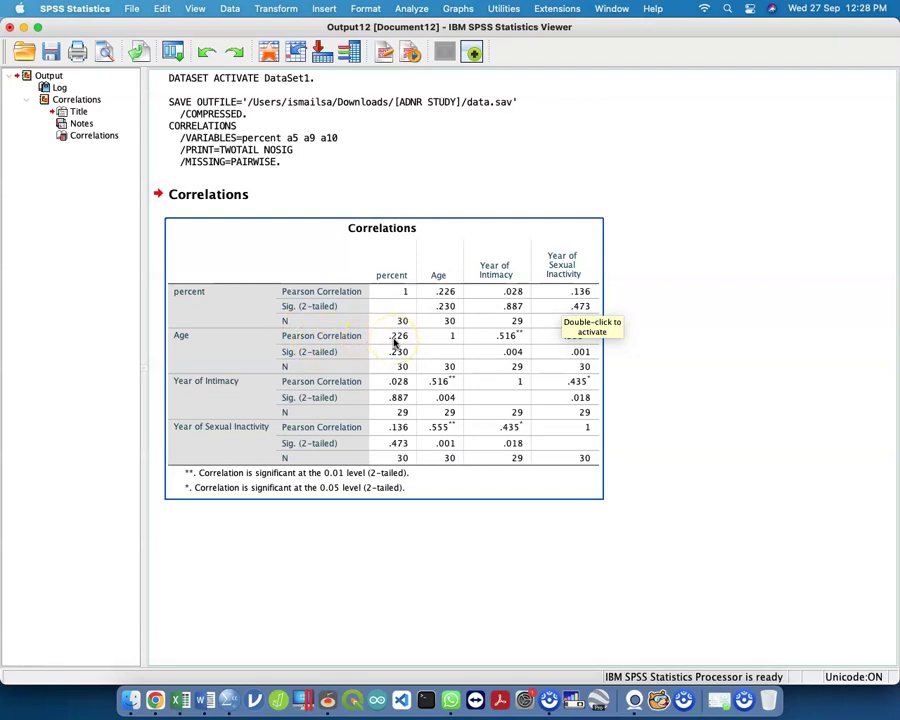
drag(2, 75, 348, 75)
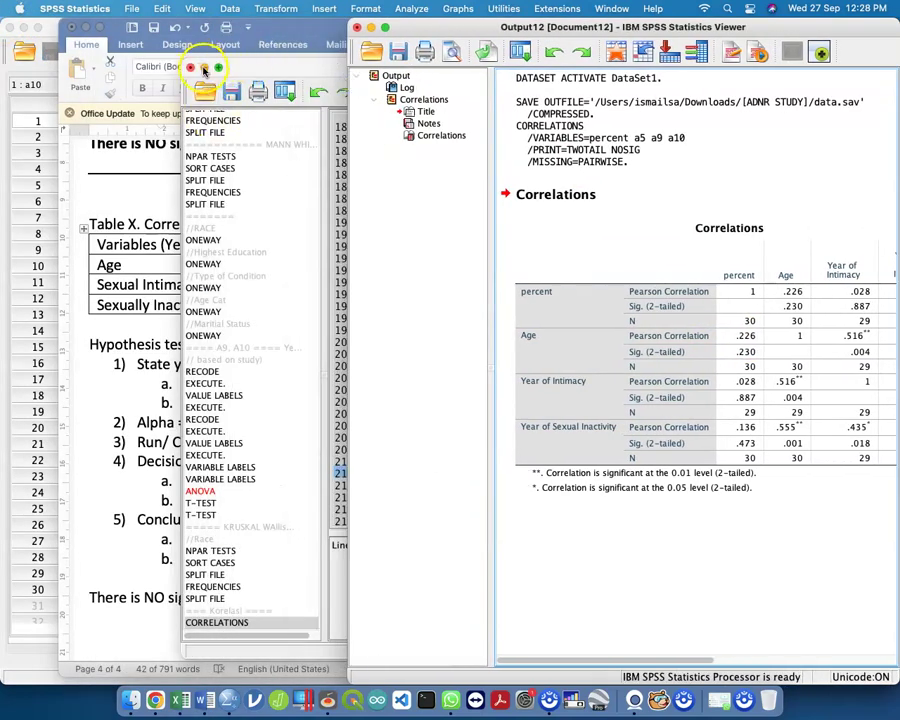
click(204, 69)
Place Word beside the SPSS output and enter Age's r-value 0.226 in the table.
click(155, 202)
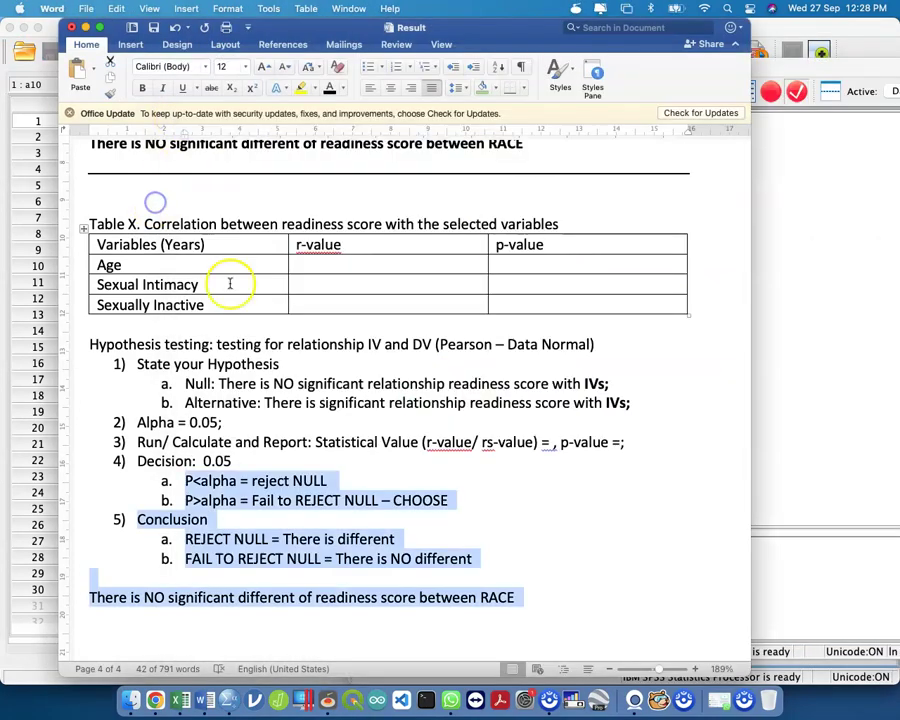
drag(751, 20, 738, 22)
drag(614, 27, 428, 27)
scroll(286, 336, down, 5)
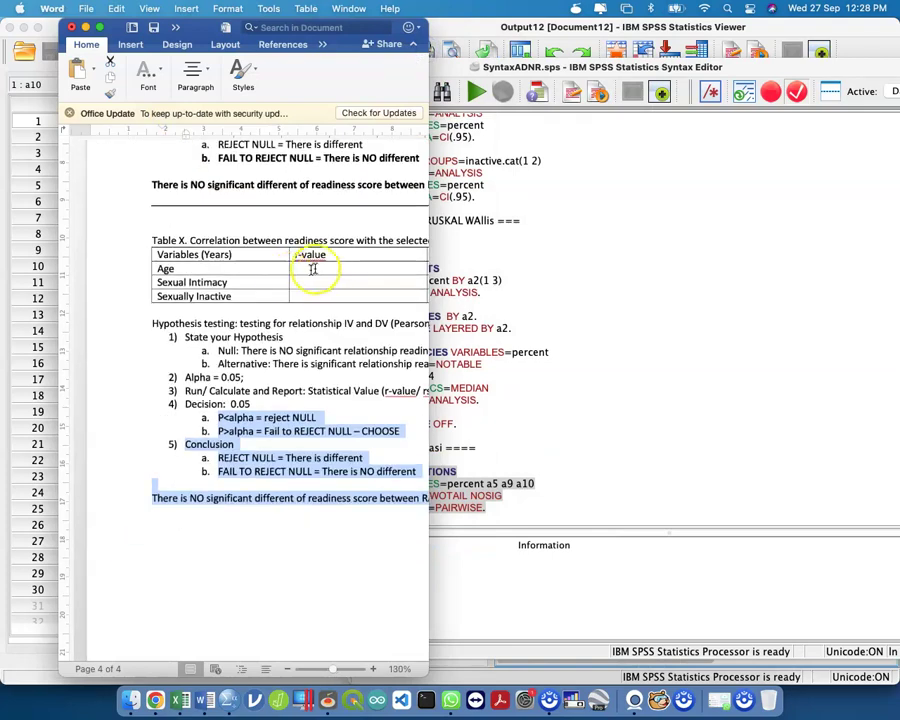
click(313, 268)
text(0.22)
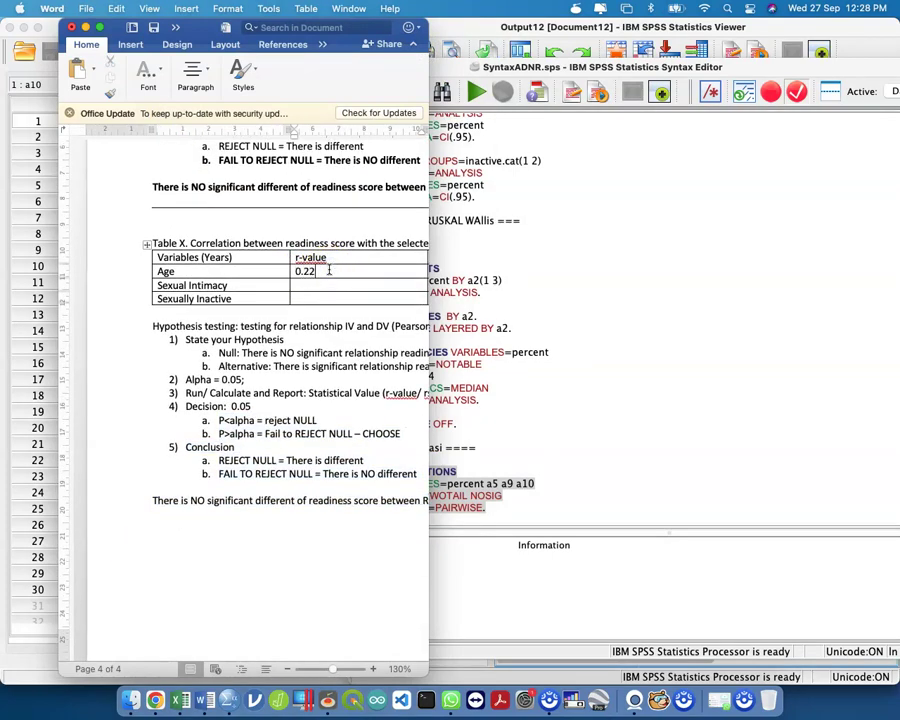
text(6)
key(Tab)
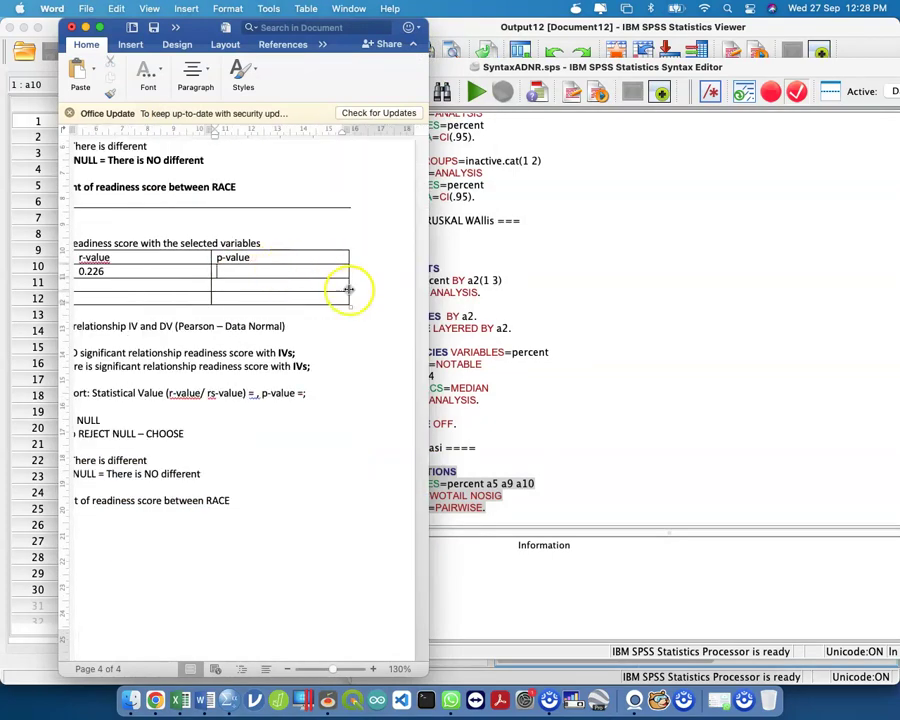
key(ctrl+Up)
click(703, 407)
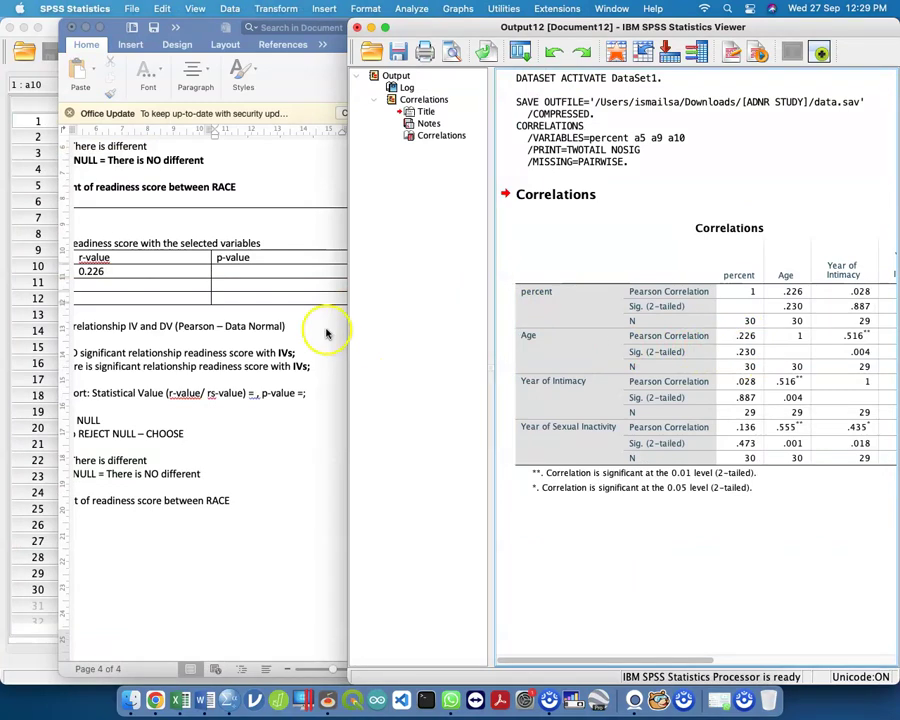
click(286, 262)
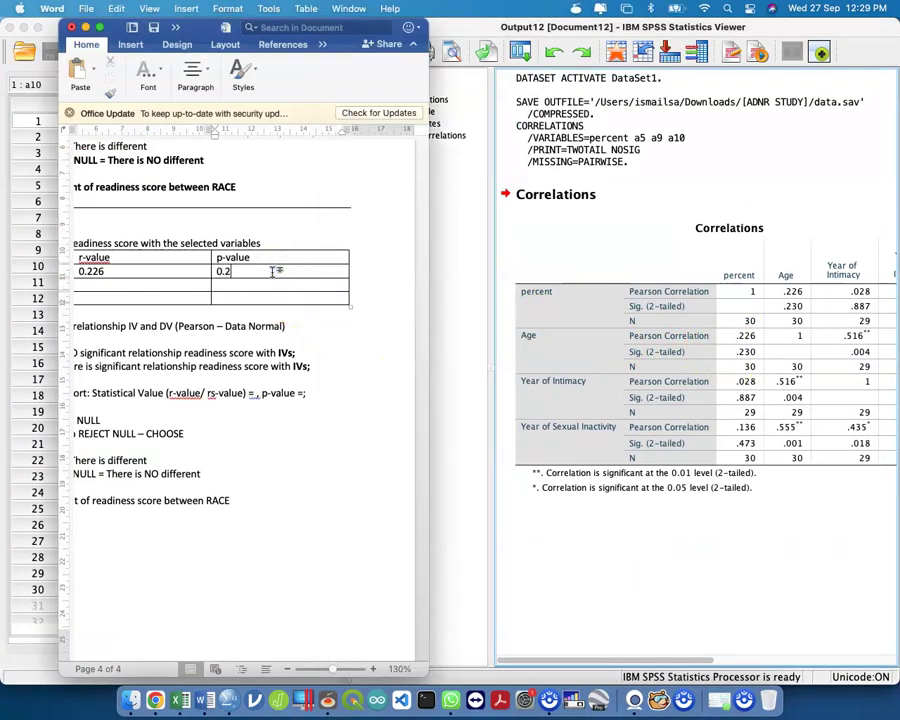
Insert a NOR column after p-value, label Age 'Positive low relationship', and adjust column widths.
drag(296, 254, 301, 292)
right_click(301, 292)
mouse_move(374, 354)
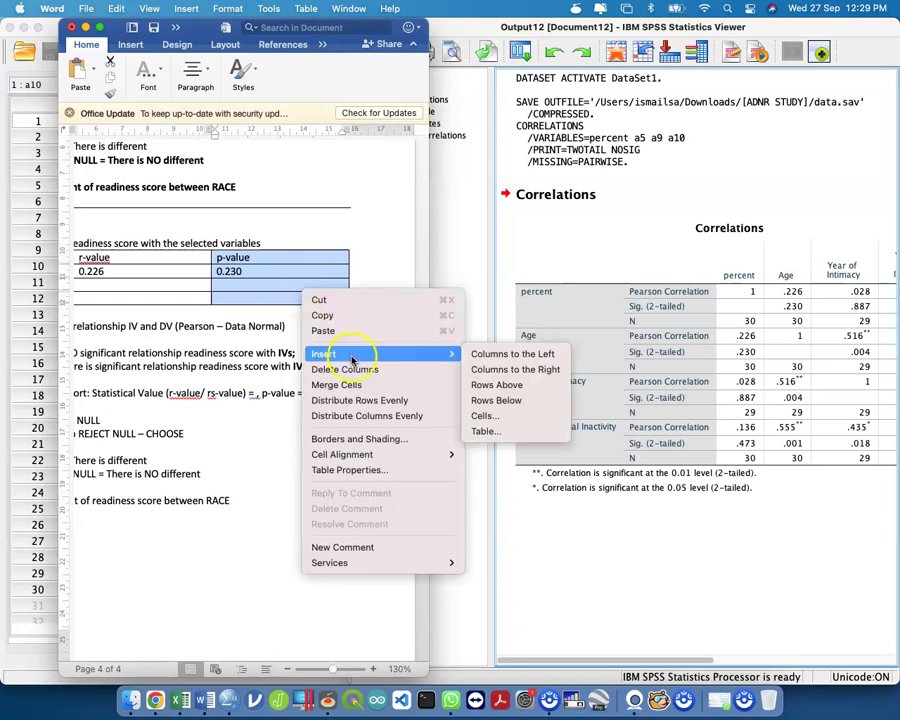
click(492, 369)
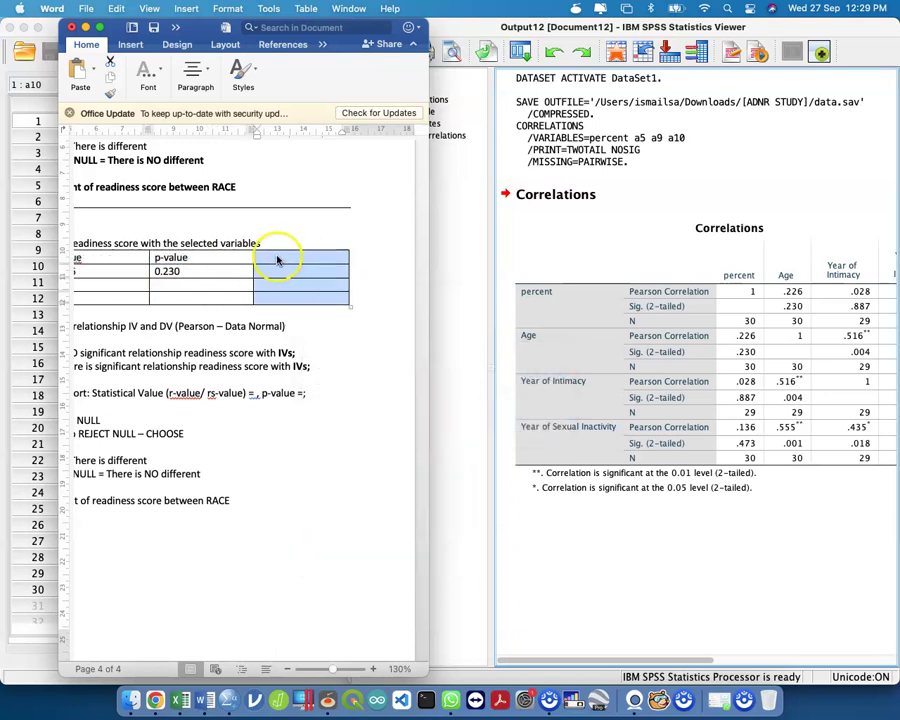
text(NOR)
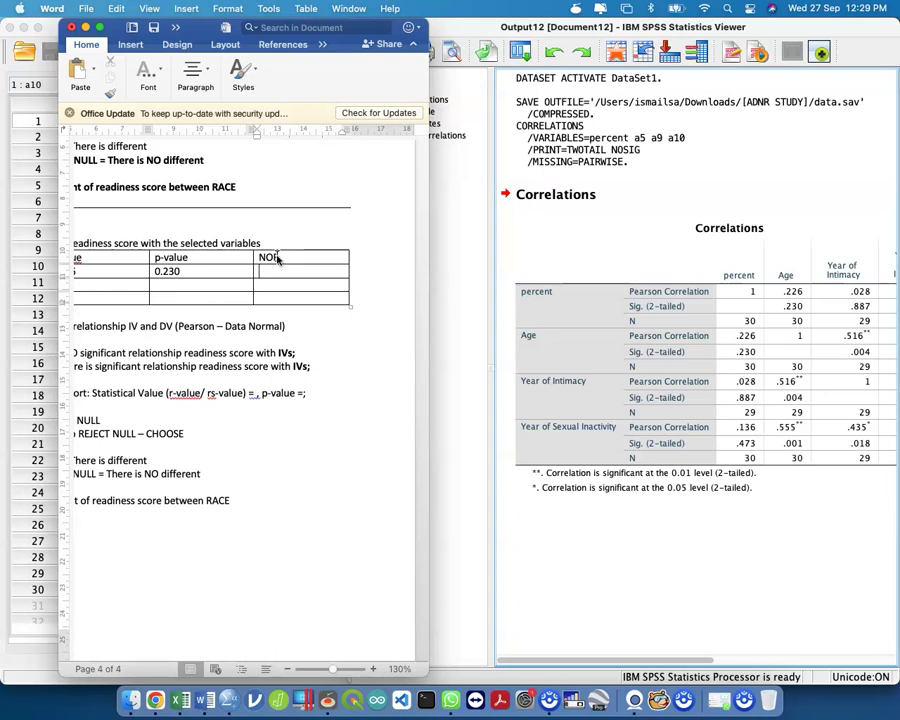
text(Positive low relation)
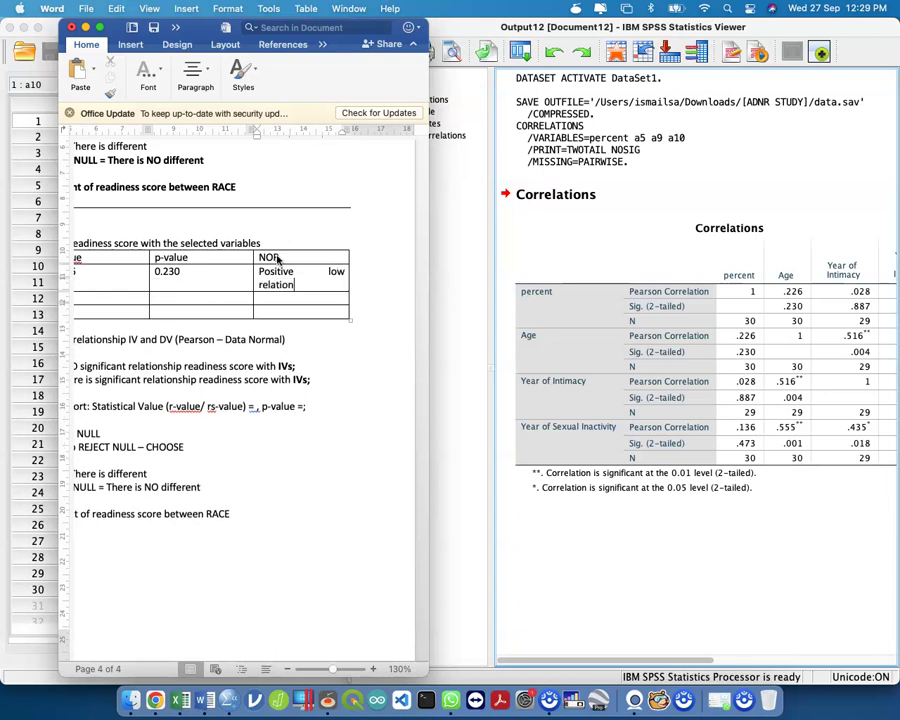
text(shi)
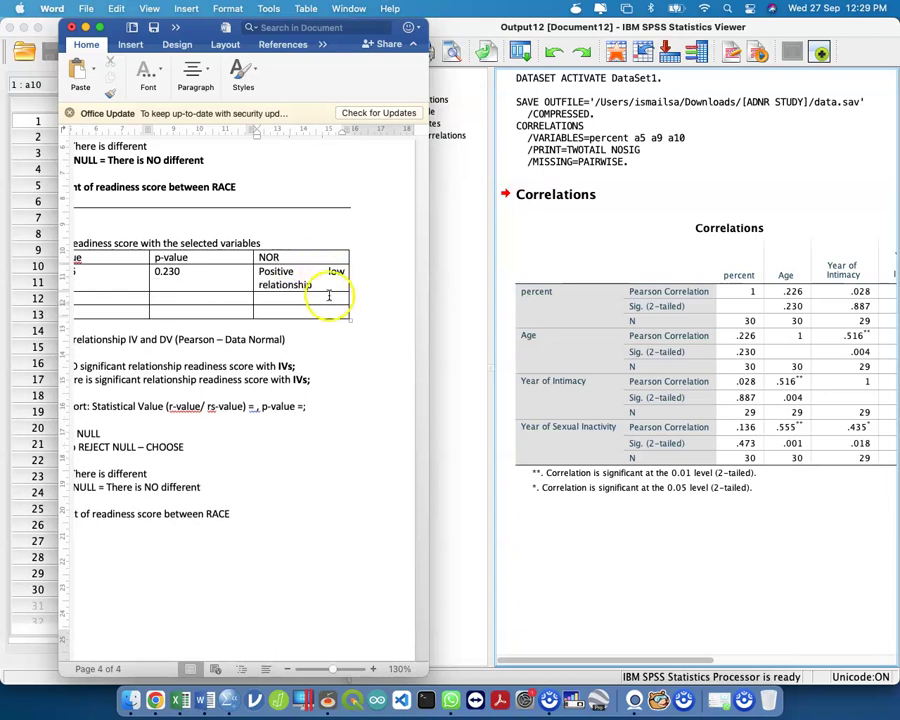
text(p)
scroll(327, 292, down, 3)
drag(222, 327, 178, 327)
drag(300, 327, 228, 327)
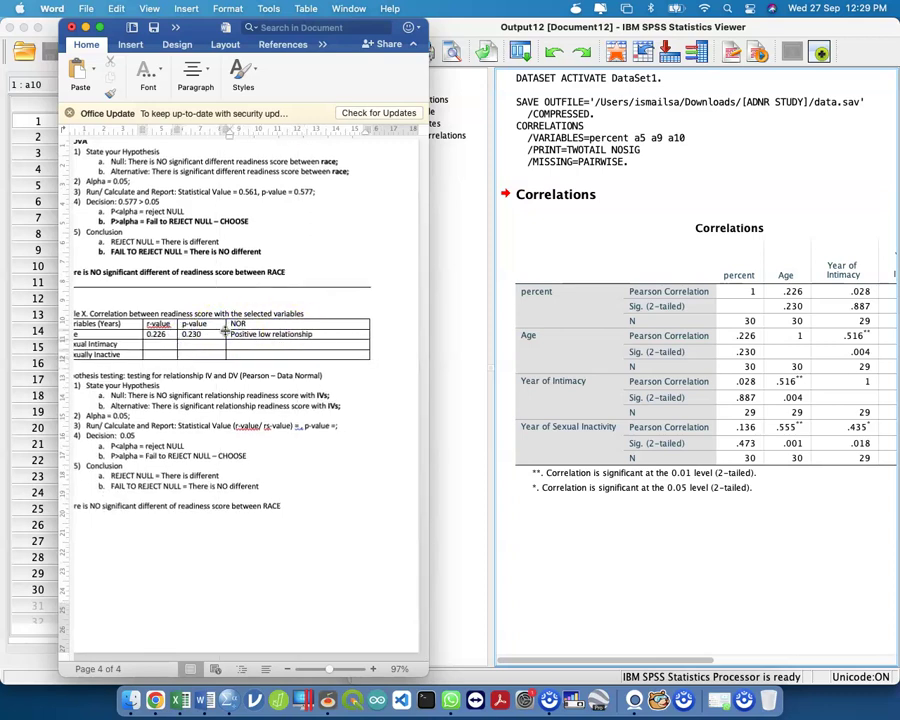
Fill in r-value 0.226, p-value 0.230 and the decision '0.230 > 0.05 (alpha)'.
scroll(198, 335, up, 5)
scroll(198, 335, down, 3)
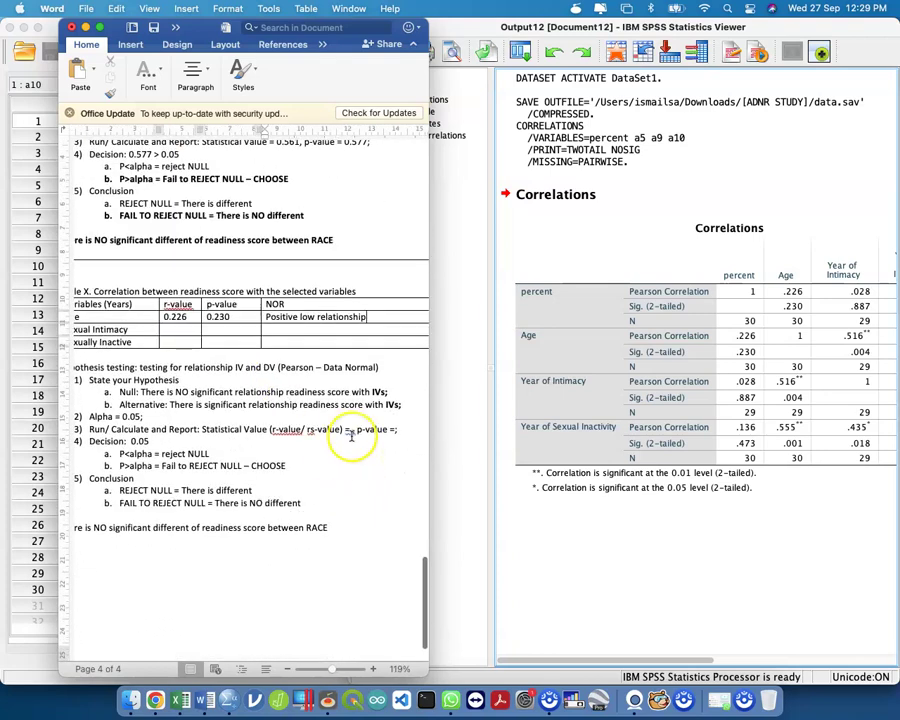
click(350, 429)
text(0.226, p-value =)
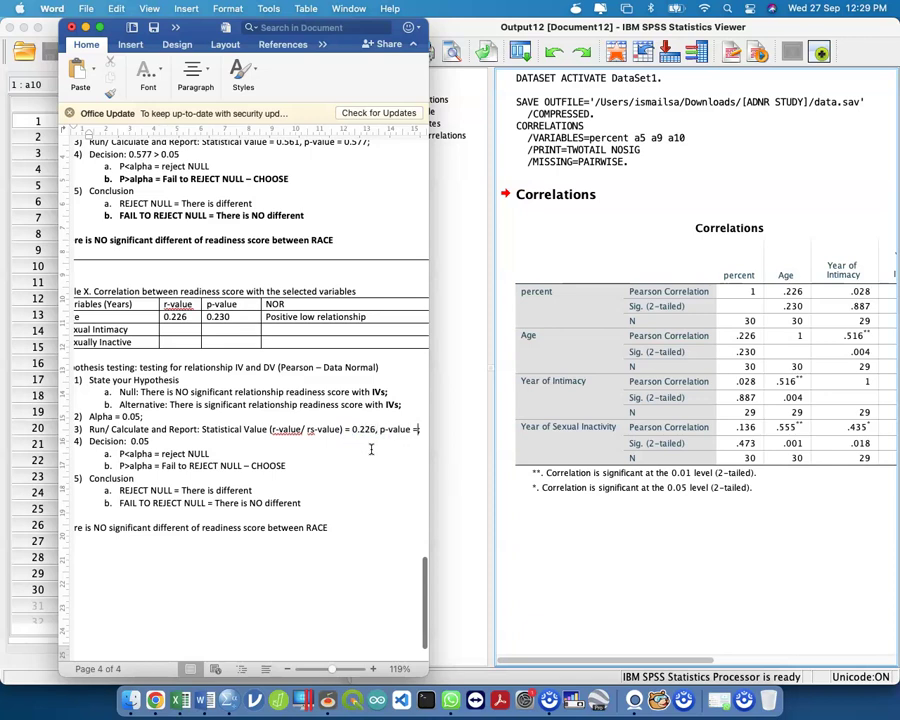
text(0.23)
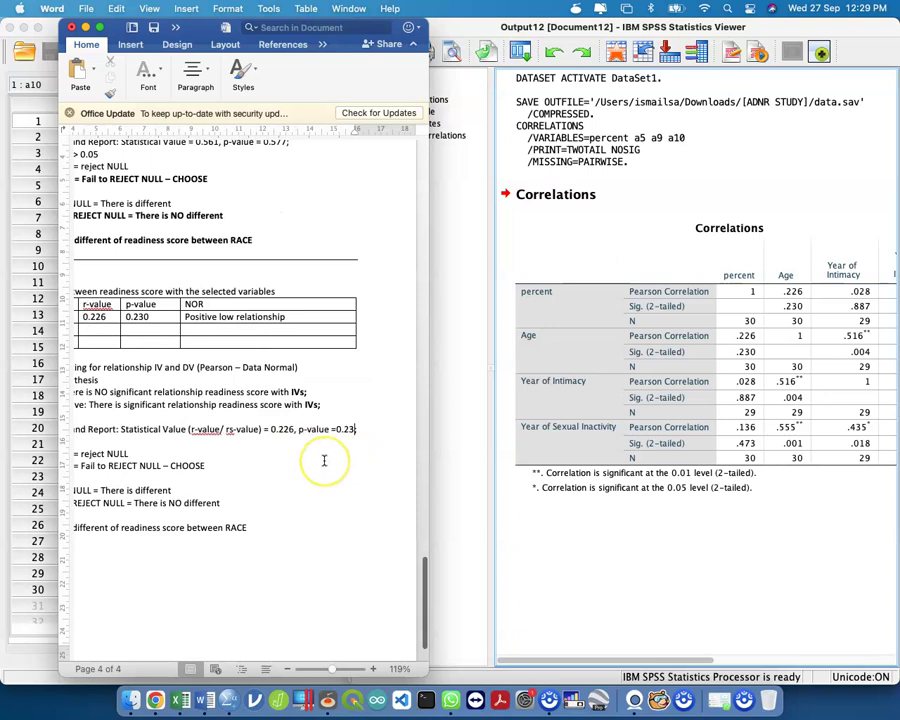
text(0;)
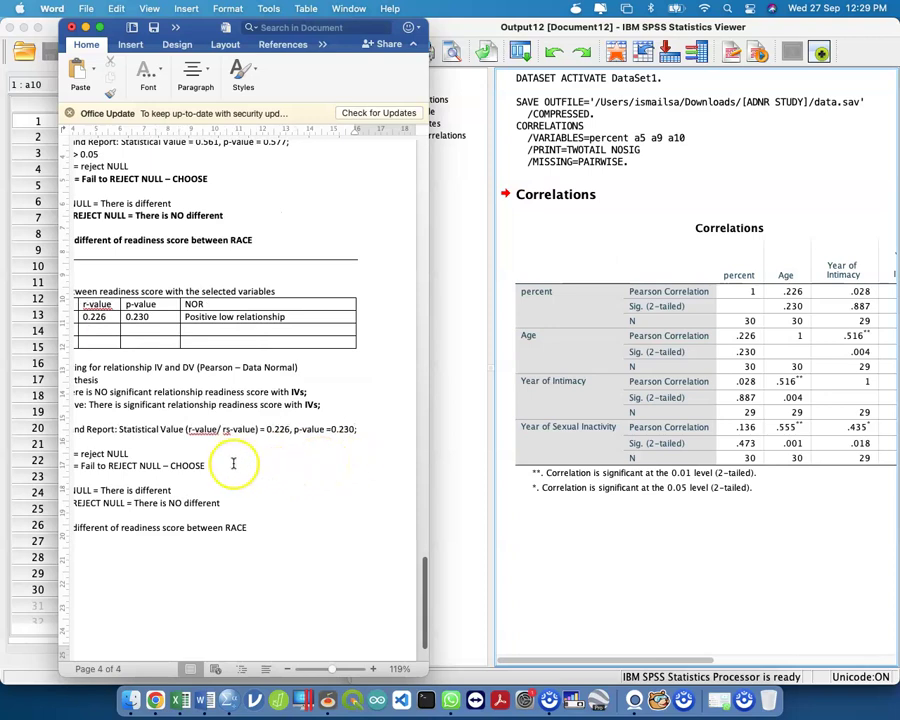
scroll(234, 460, left, 2)
scroll(110, 440, left, 2)
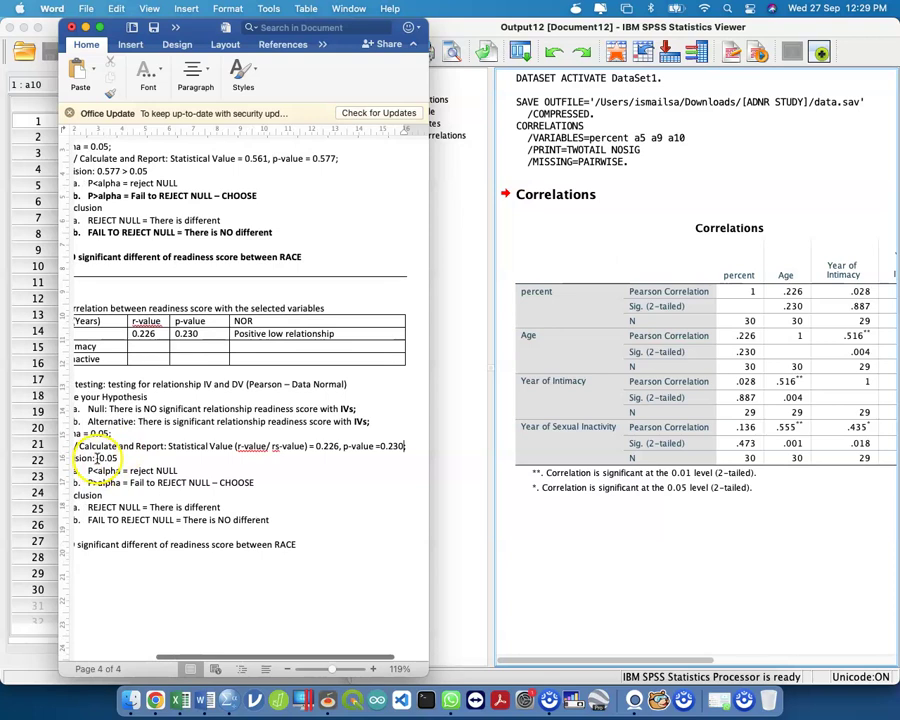
click(98, 458)
text(0.230 )
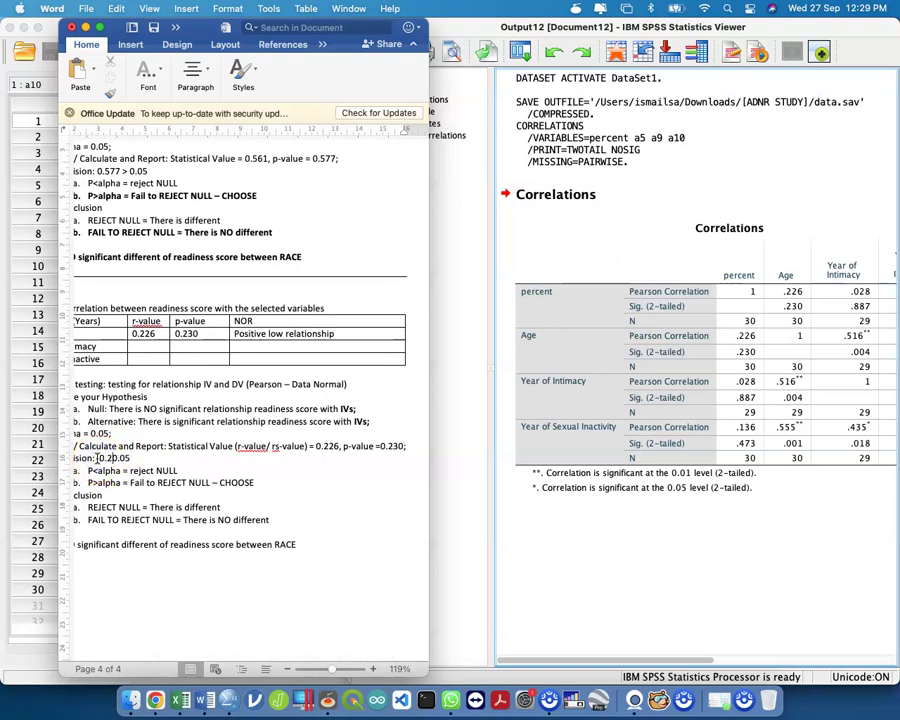
text(>)
click(184, 457)
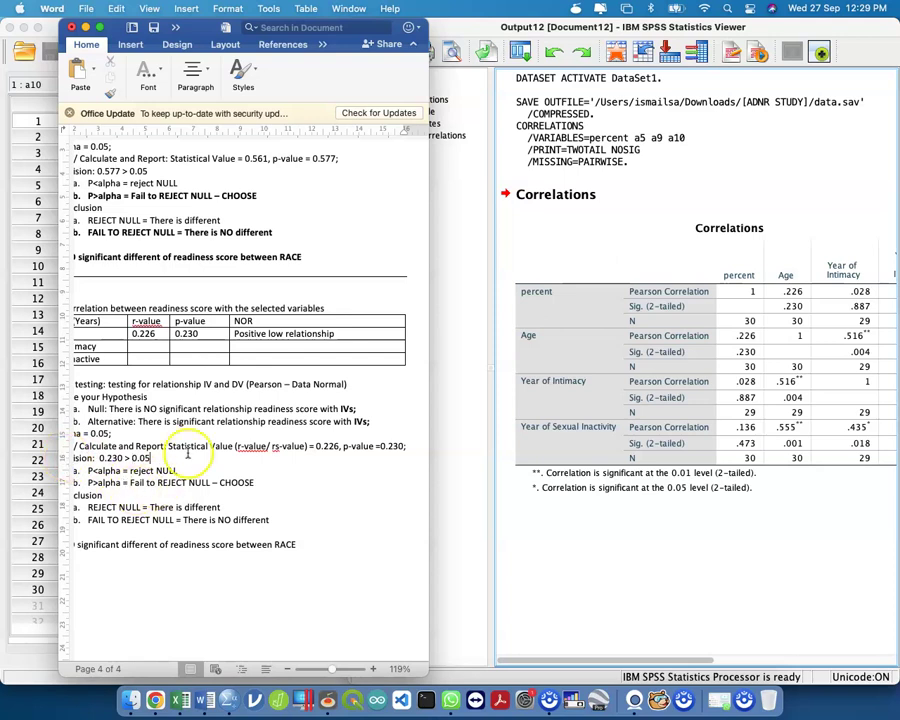
text((alpha))
Bold the fail-to-reject decision and conclusion lines and replace 'different' with 'relationship'.
triple_click(233, 484)
key(super+b)
triple_click(248, 526)
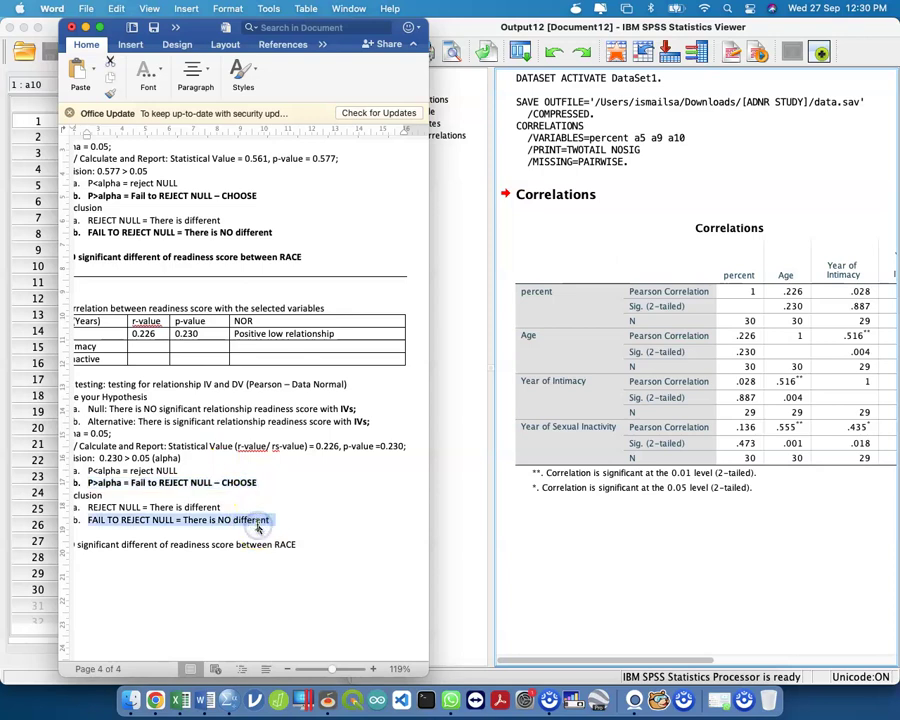
key(super+b)
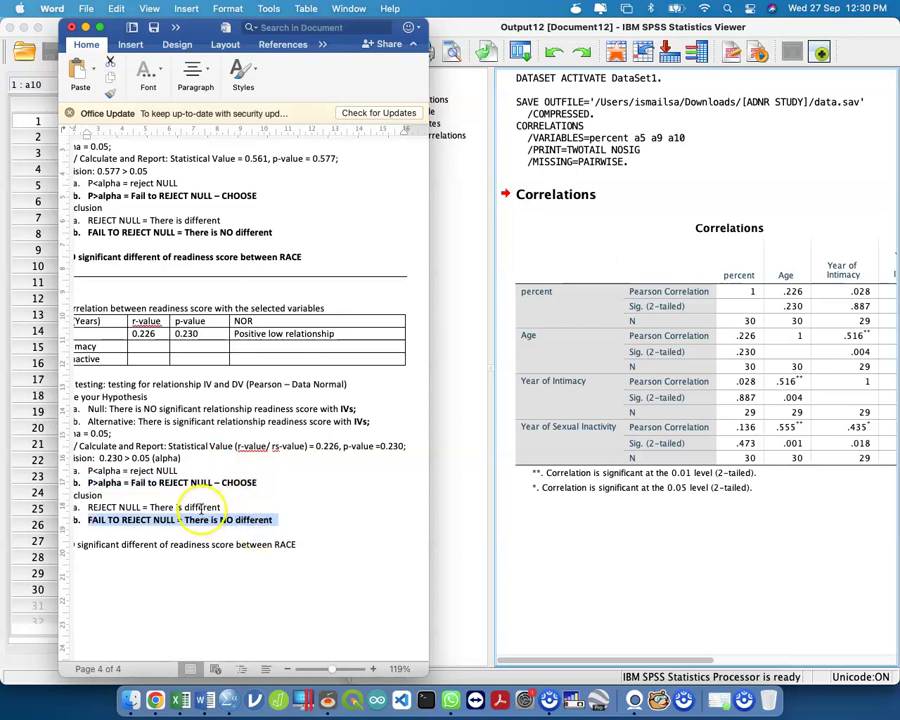
double_click(201, 507)
text(rel)
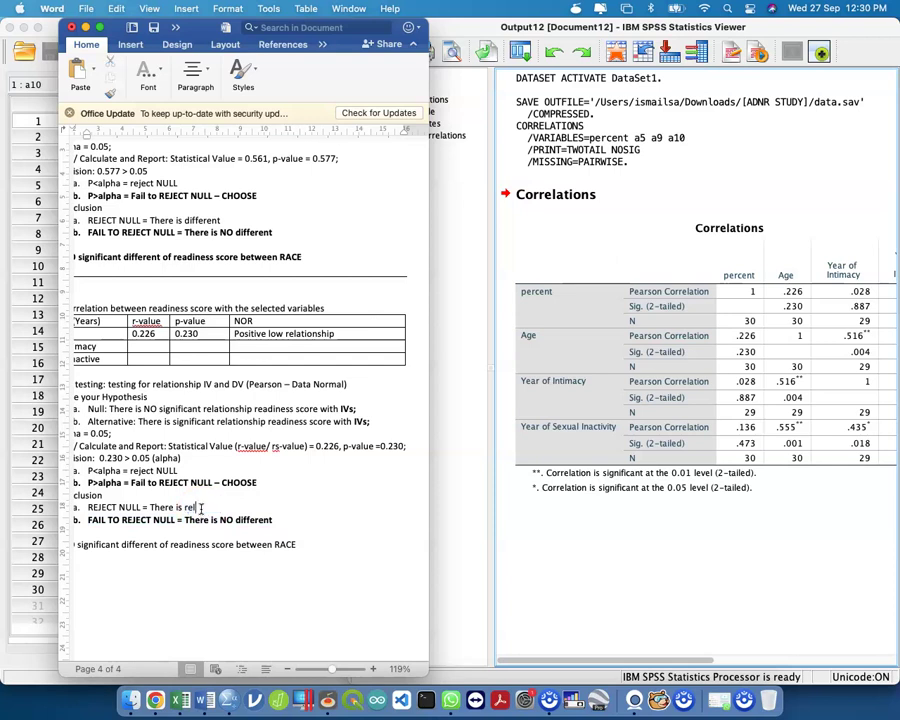
text(ationship)
double_click(249, 520)
text(rela)
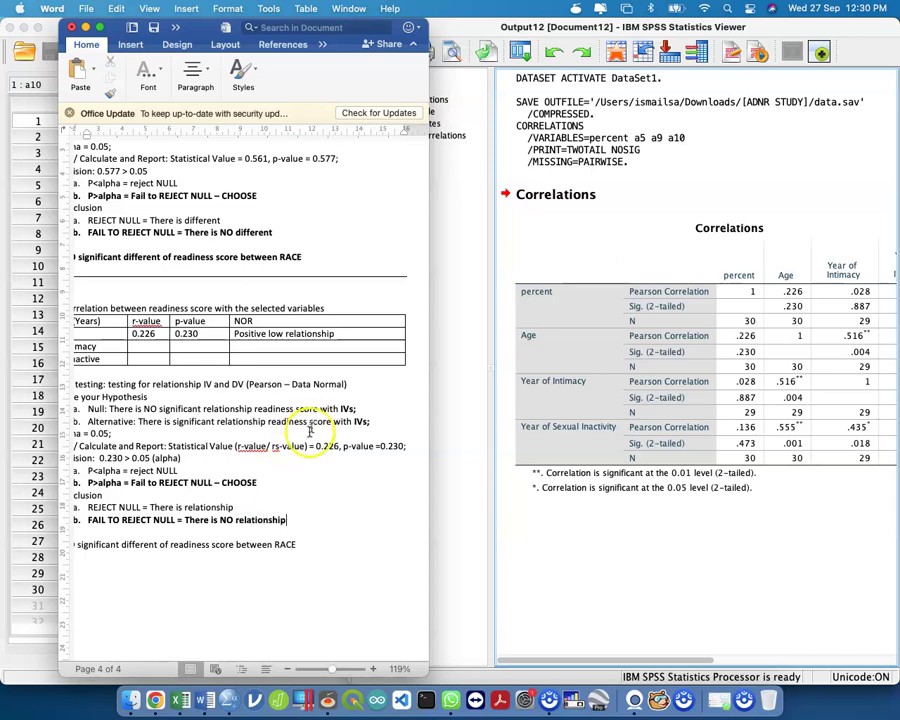
scroll(291, 446, down, 2)
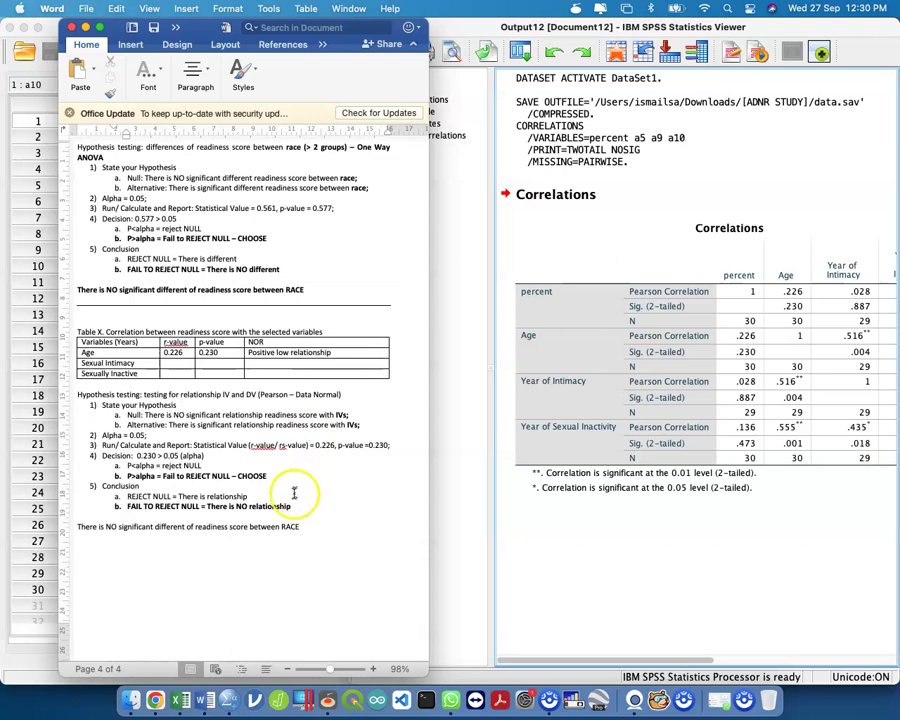
drag(299, 527, 100, 526)
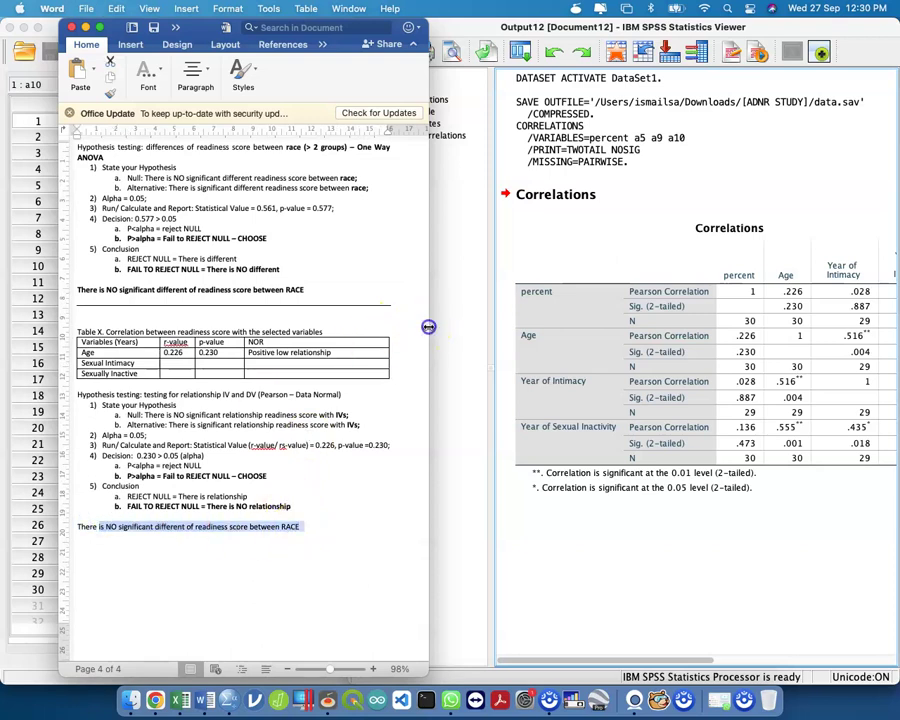
Replace the RACE sentence with no significant readiness score–age relationship at 0.05, r-value 0.226.
scroll(305, 452, up, 5)
scroll(265, 462, up, 1)
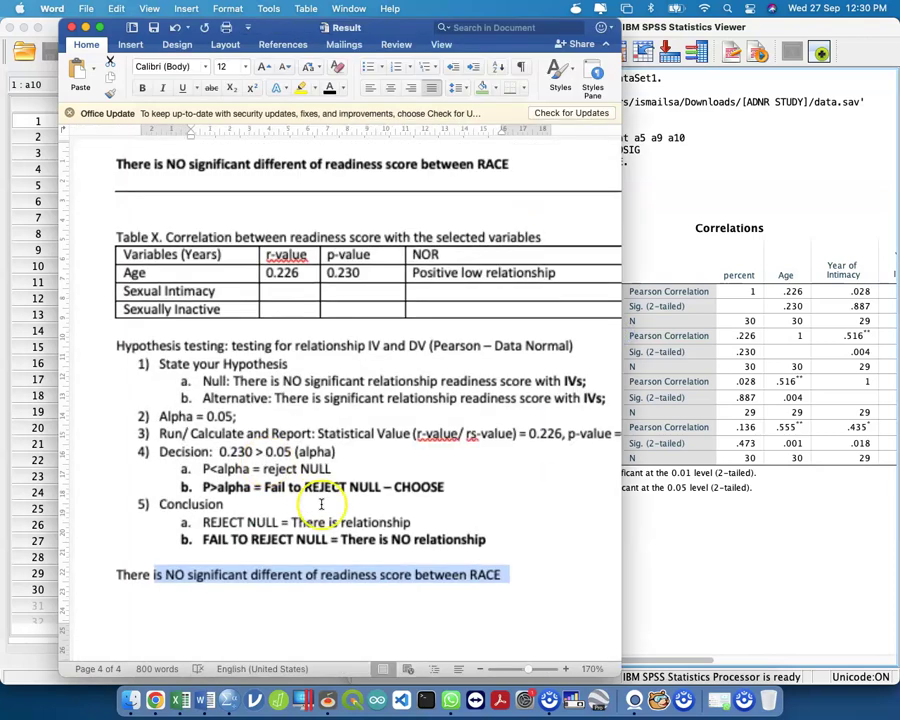
click(484, 509)
drag(510, 566, 215, 568)
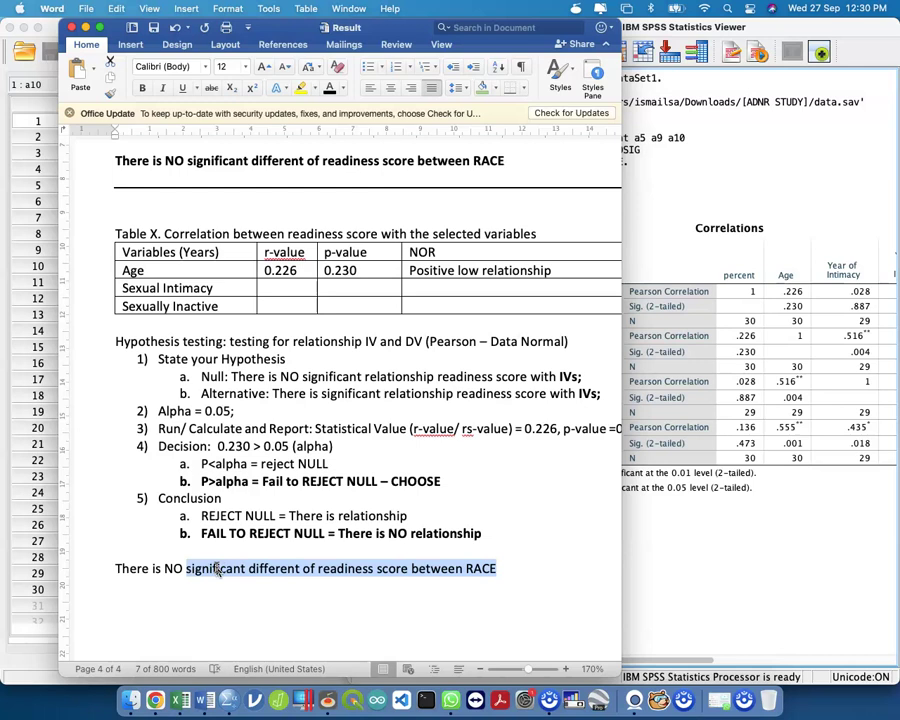
text(significant relationship betwe)
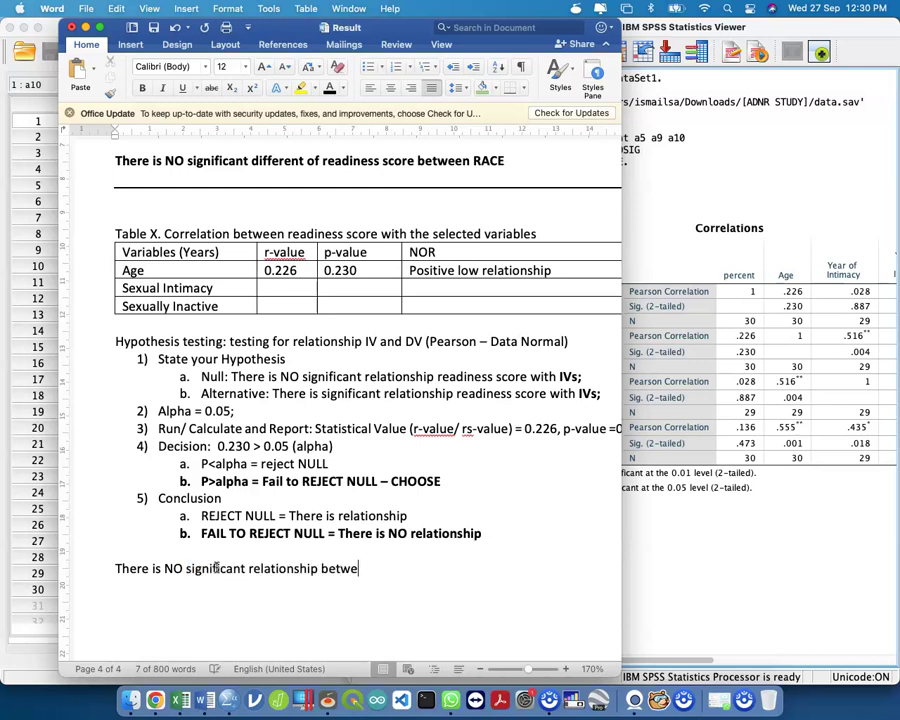
text(en readiness score and age at the level of si)
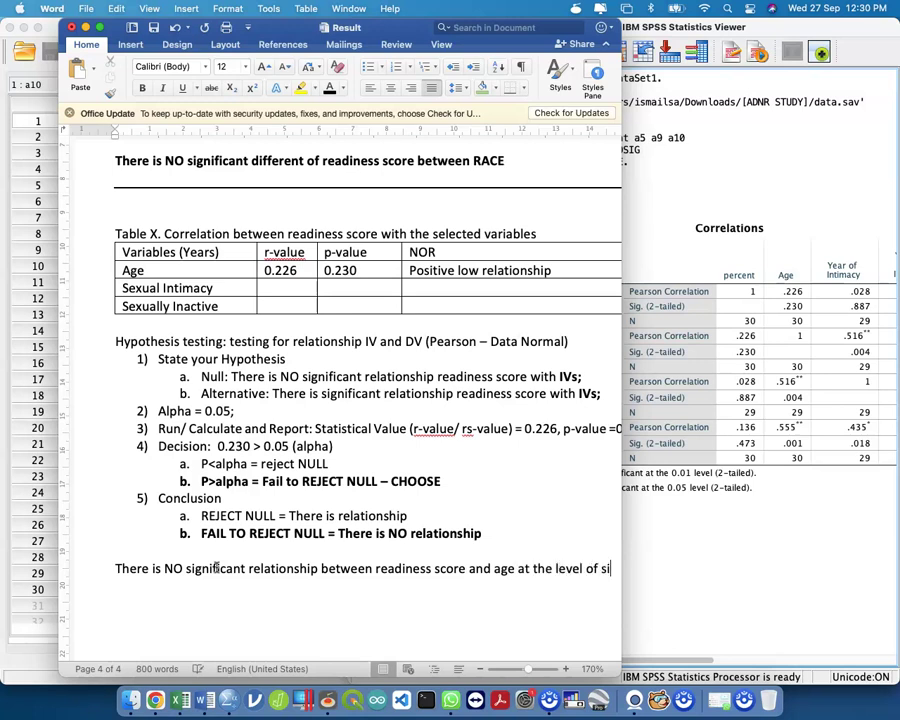
text(gnificant p)
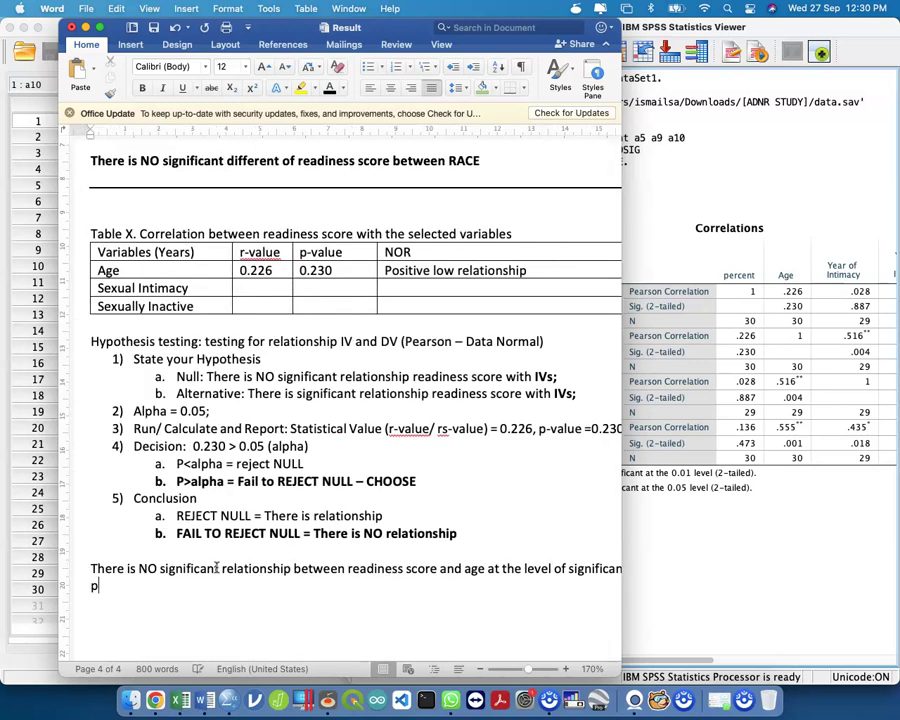
scroll(216, 567, right, 3)
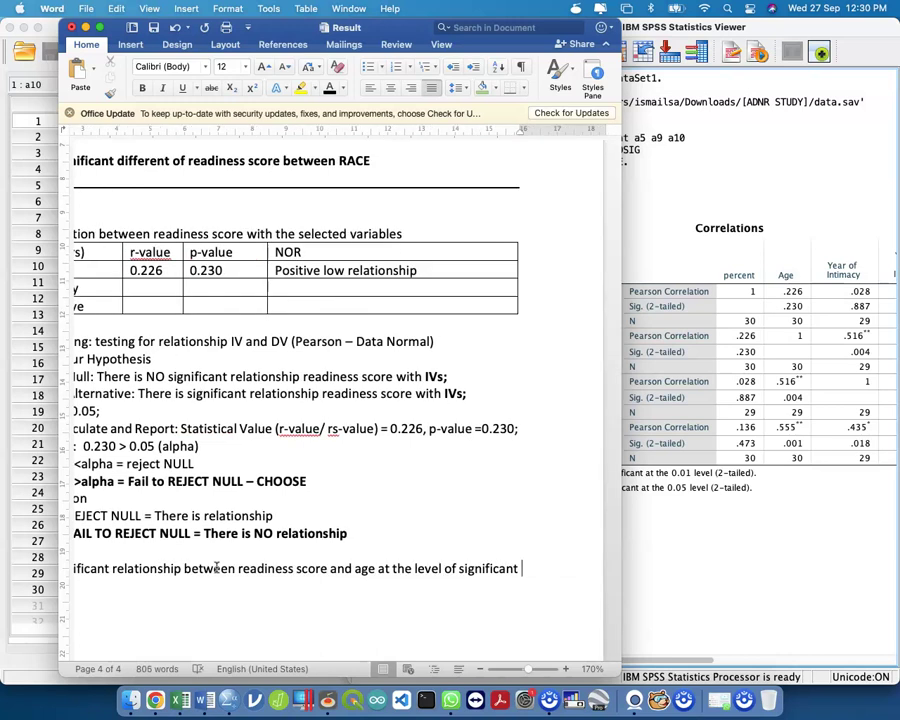
text(0.05, hw)
key(BackSpace)
key(BackSpace)
text(where the r-value = 0.226 and the p-value= 0.230.)
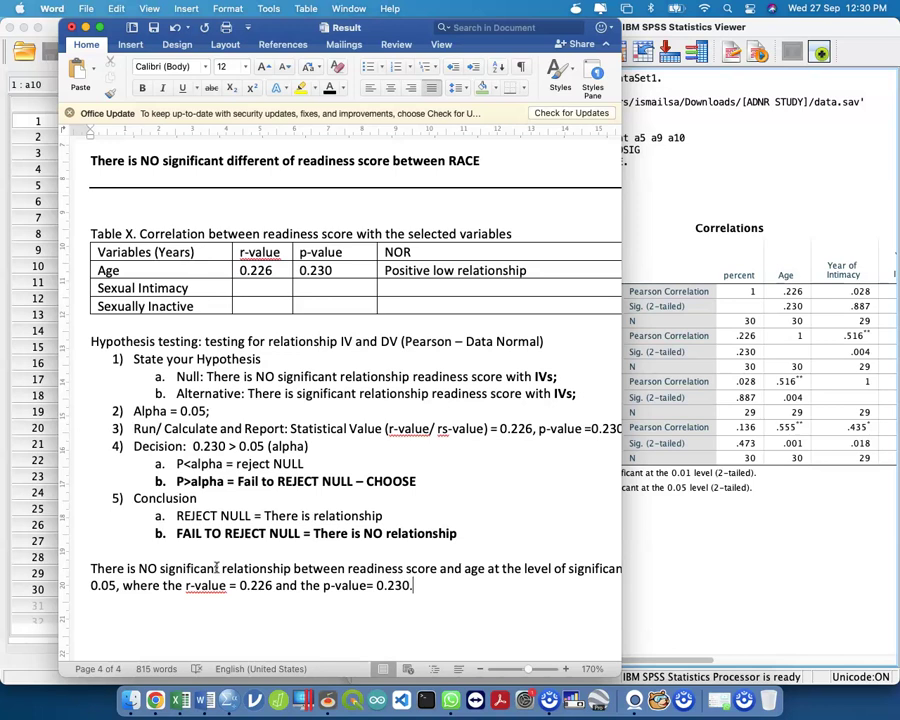
Finish with p-value 0.230 and 'There are positive low relationship observed based on this statistical analysis.'.
text(There are posit)
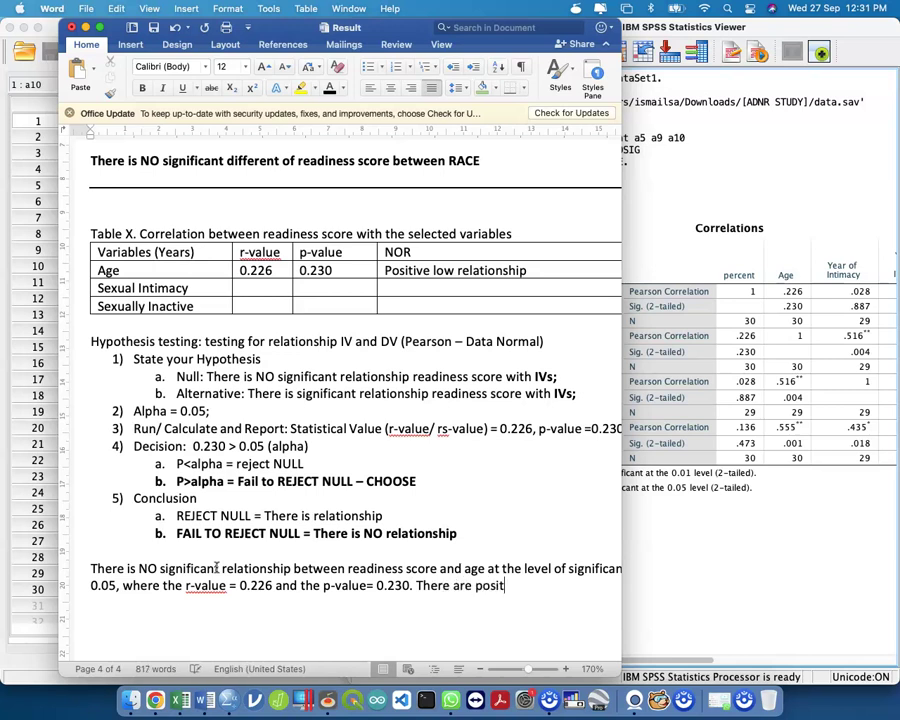
text(ive low relationshop)
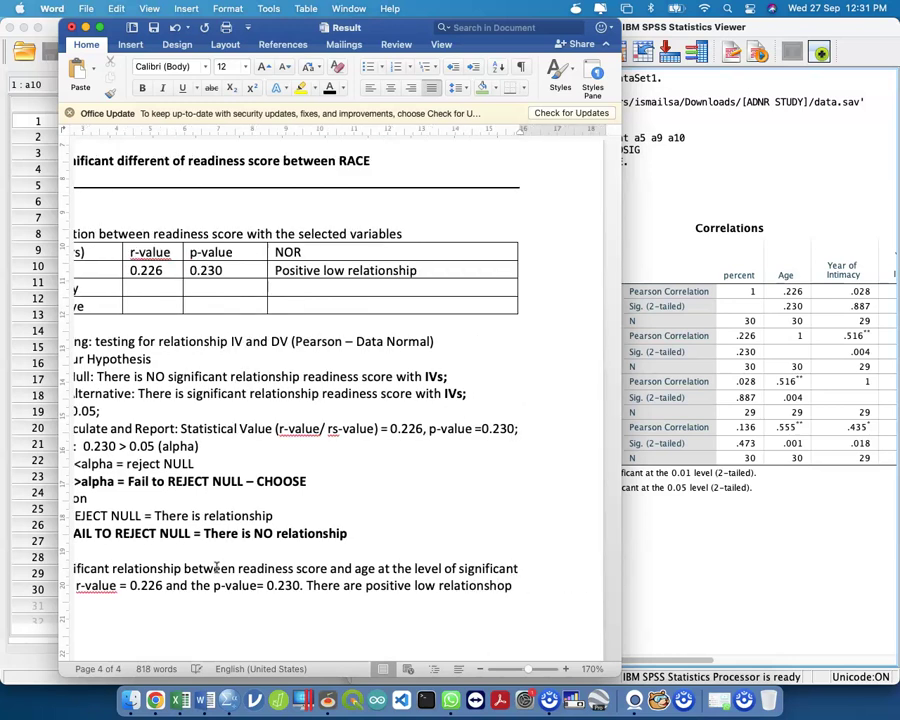
text( bowse)
key(BackSpace)
key(BackSpace)
key(BackSpace)
key(BackSpace)
key(BackSpace)
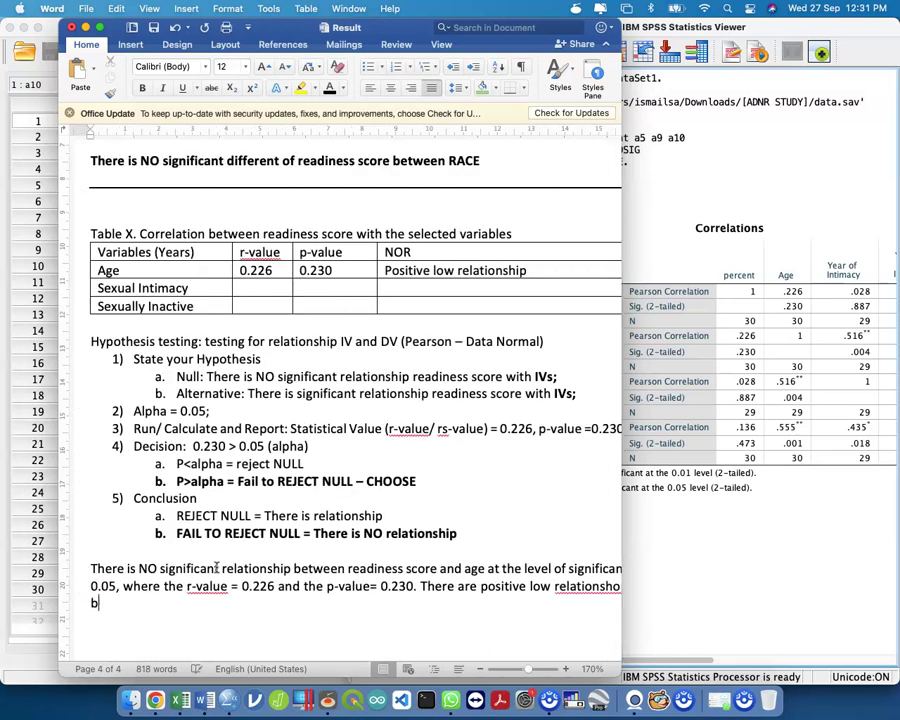
key(BackSpace)
text(hi)
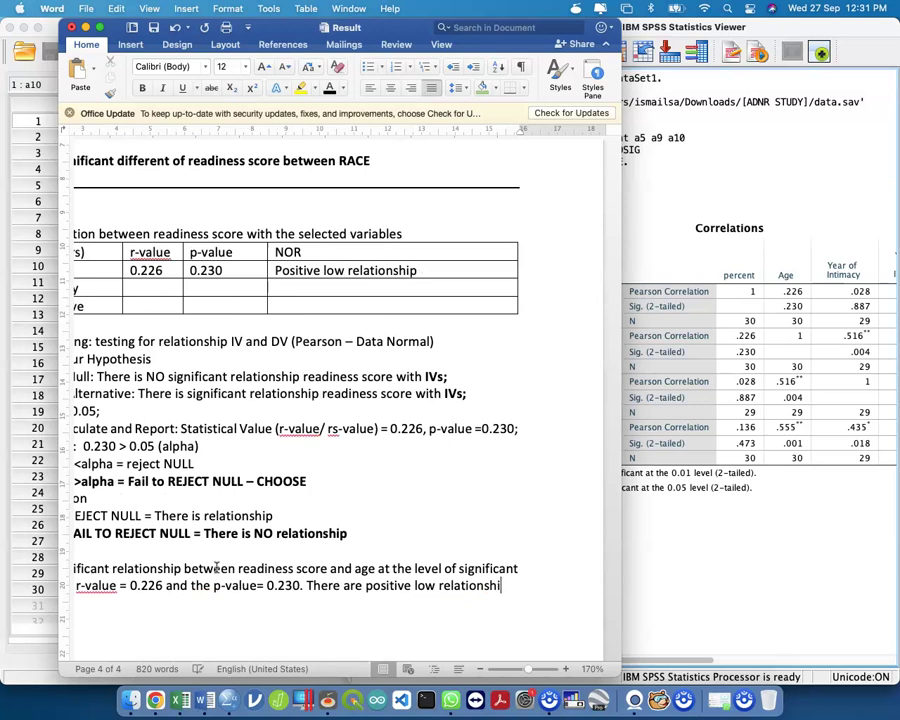
text(p observed base)
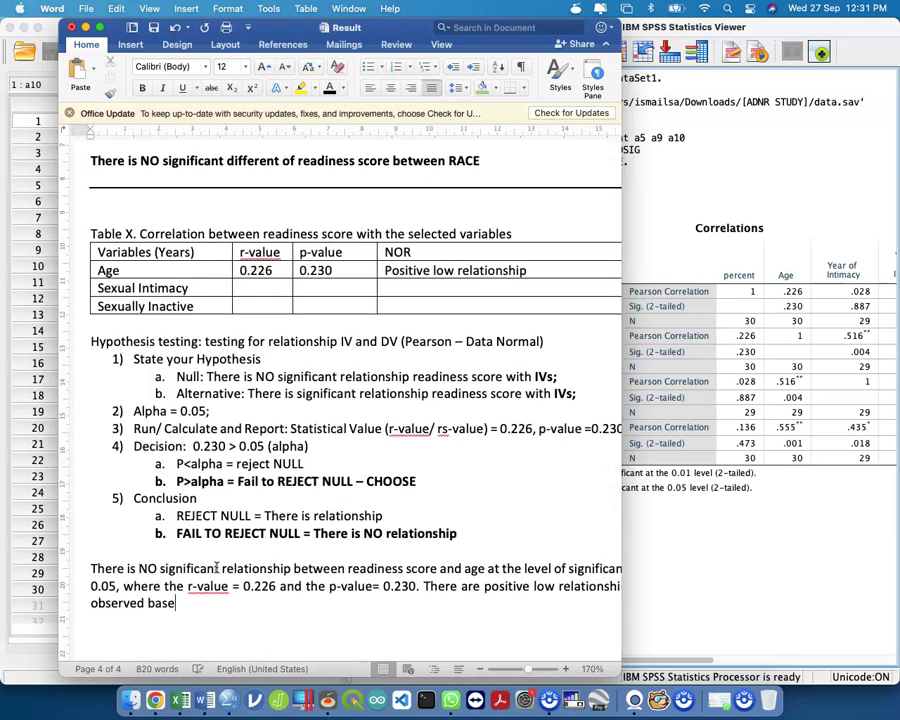
text(d on this statist)
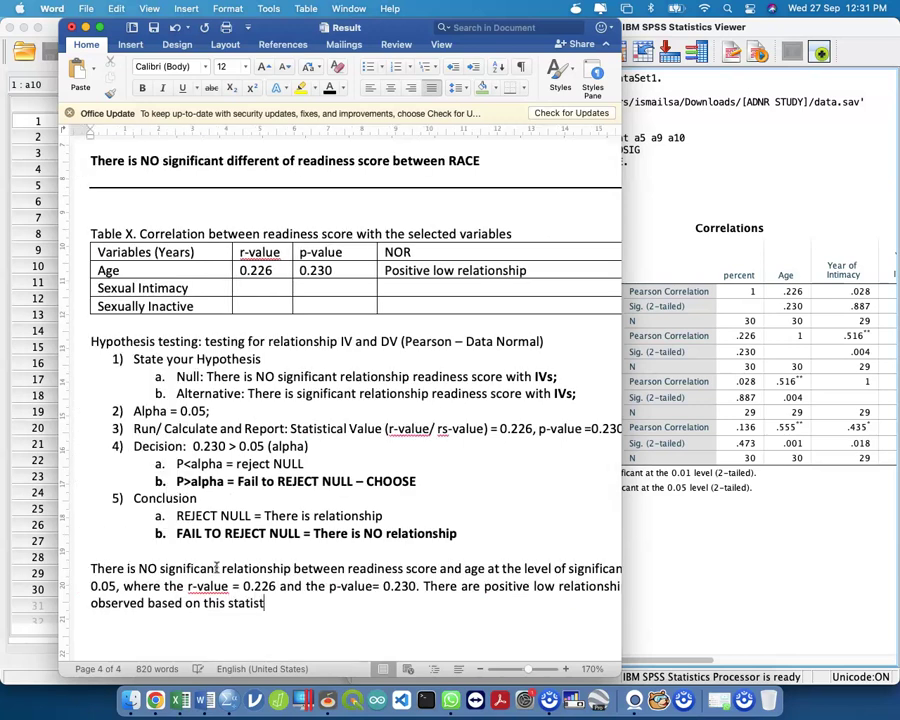
text(ical analysis.)
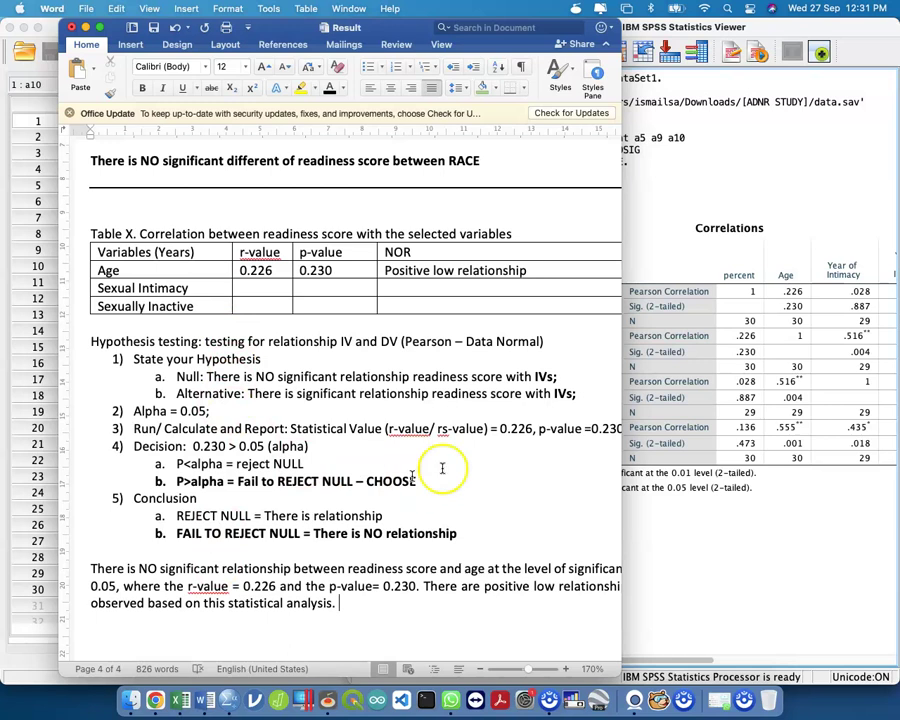
click(705, 378)
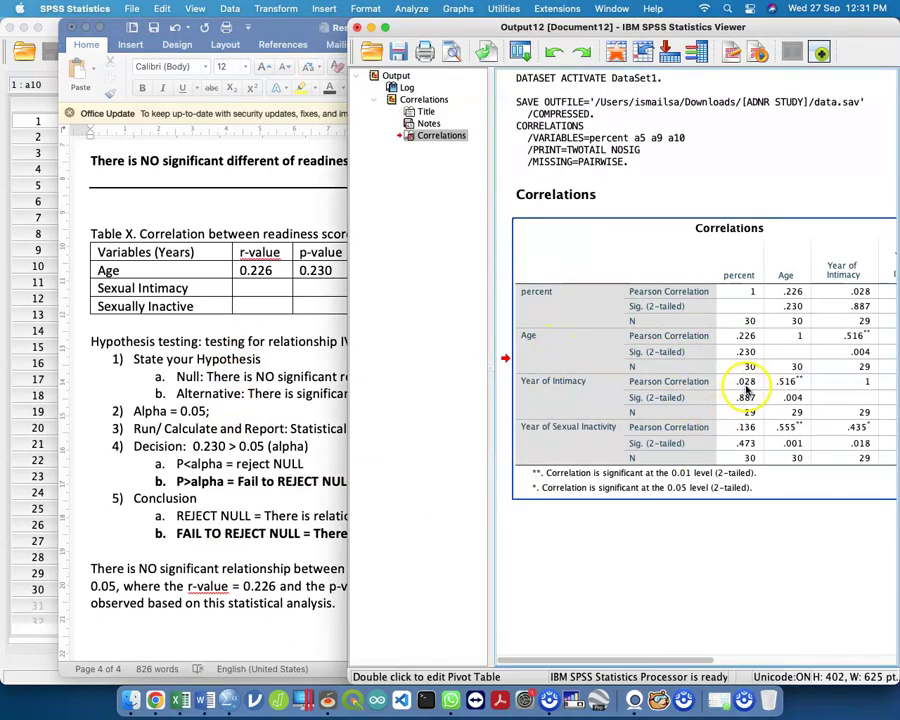
Enter Sexual Intimacy r-value 0.028 and p-value 0.887 with a draft negligible-relationship label.
click(261, 291)
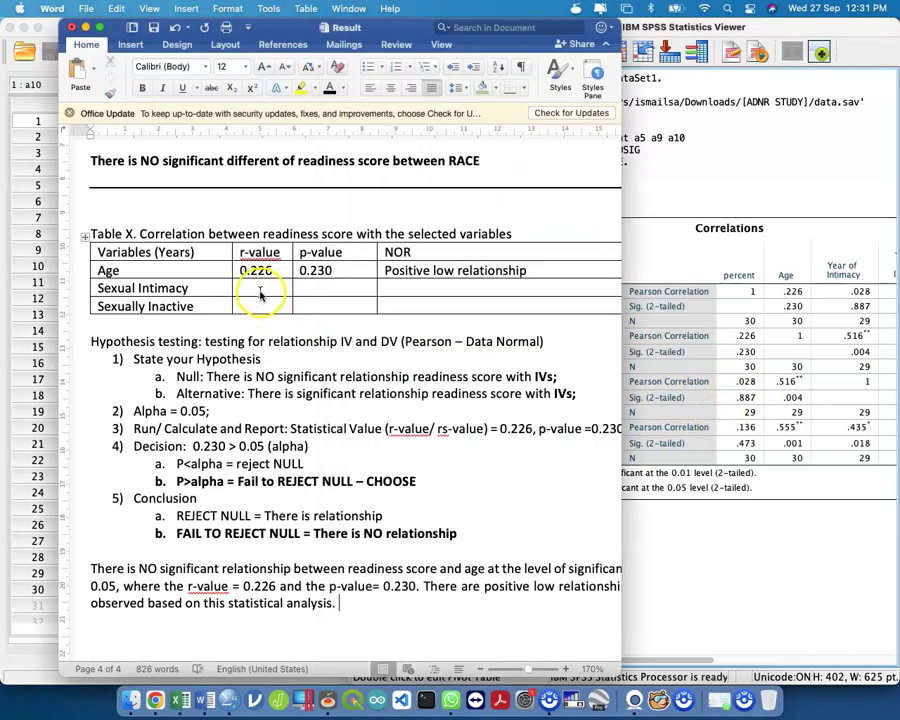
text(0.028)
key(Tab)
text(0.887)
key(Tab)
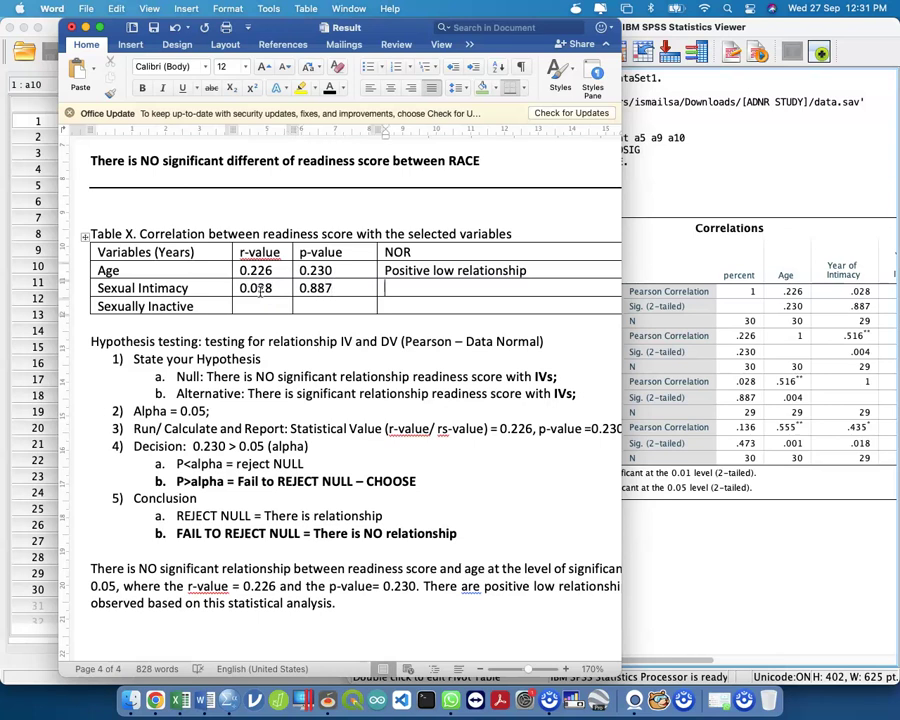
text(Negligrable)
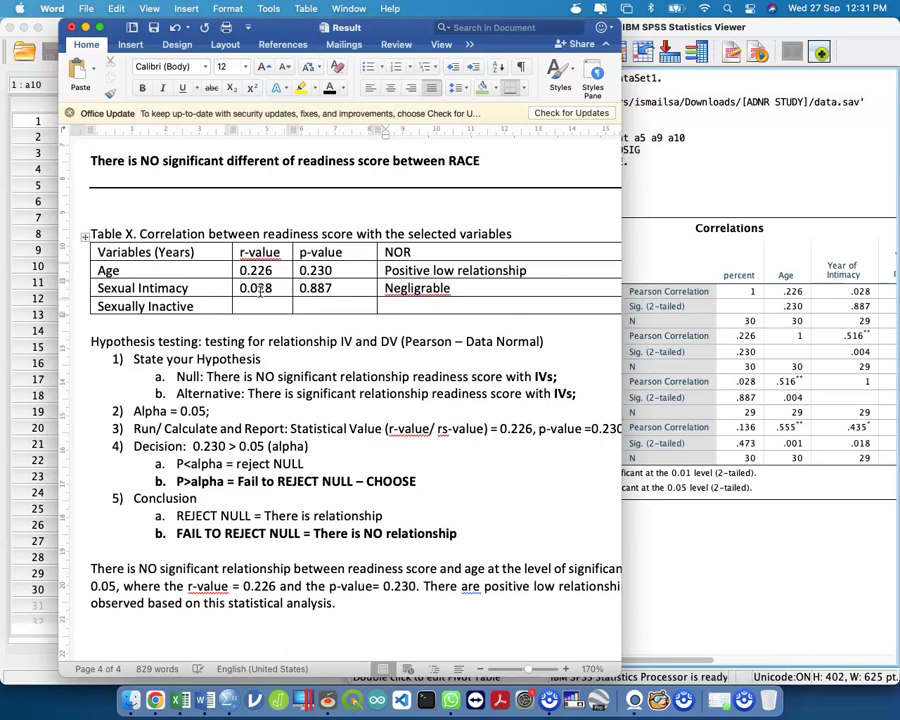
text( relationship)
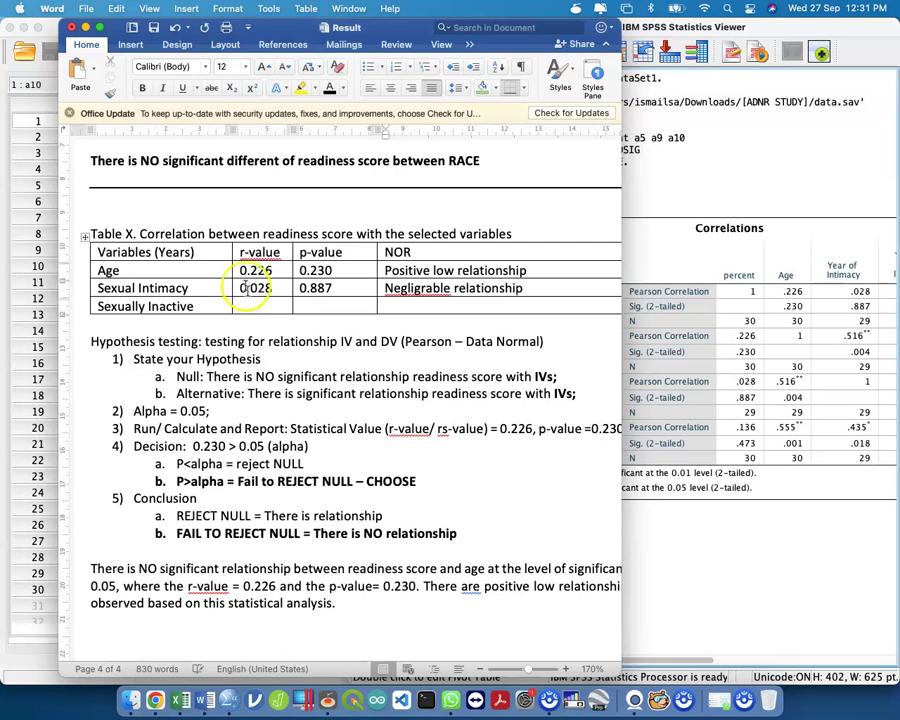
Correct the Sexual Intimacy label to 'Positive negligible relationship' using spelling suggestions.
click(385, 288)
click(386, 288)
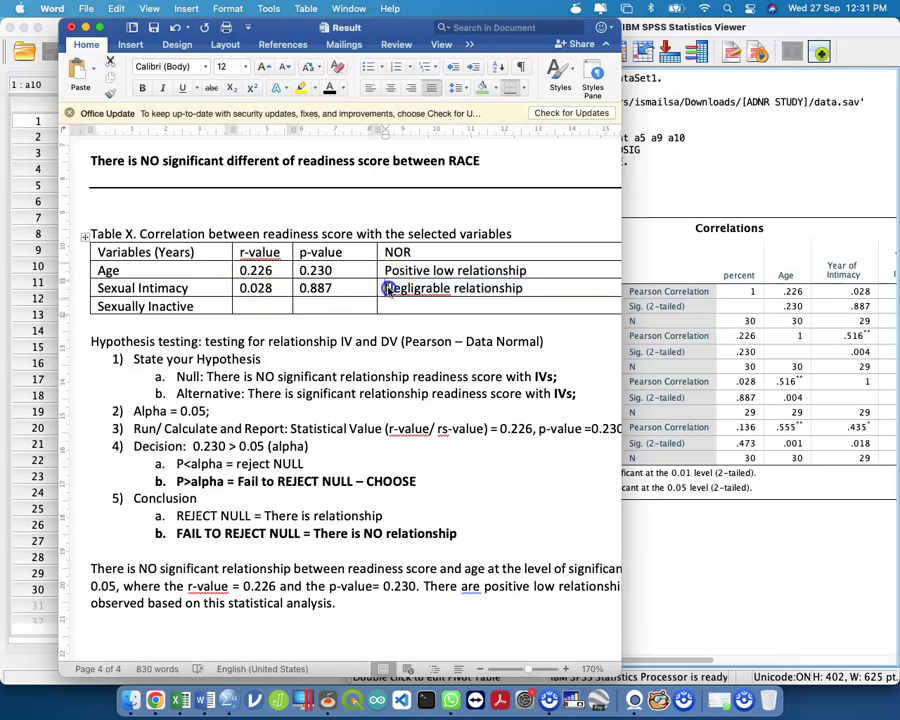
text(Positive)
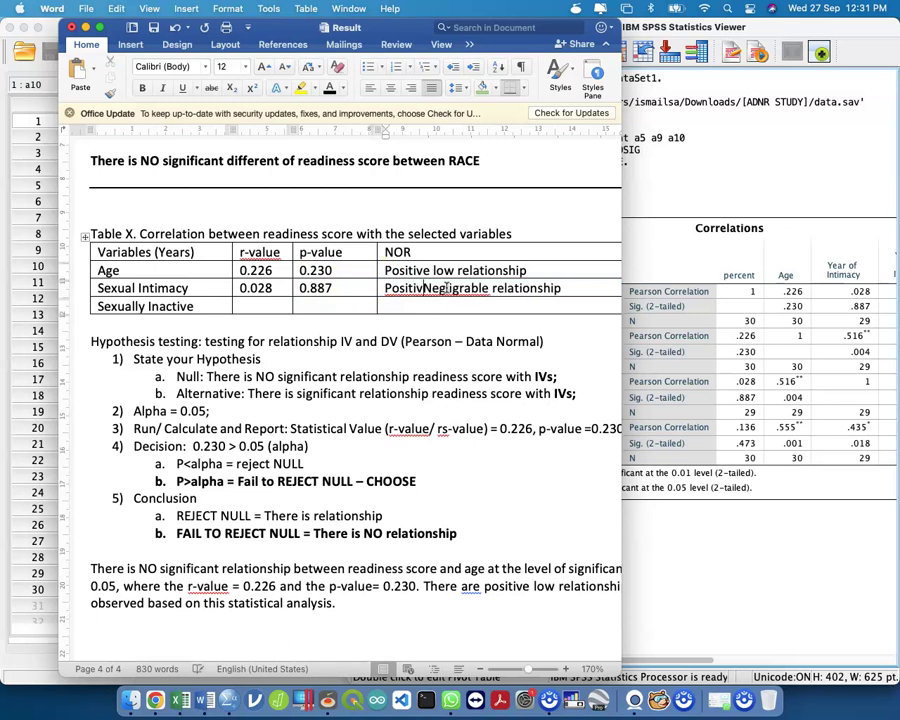
right_click(492, 290)
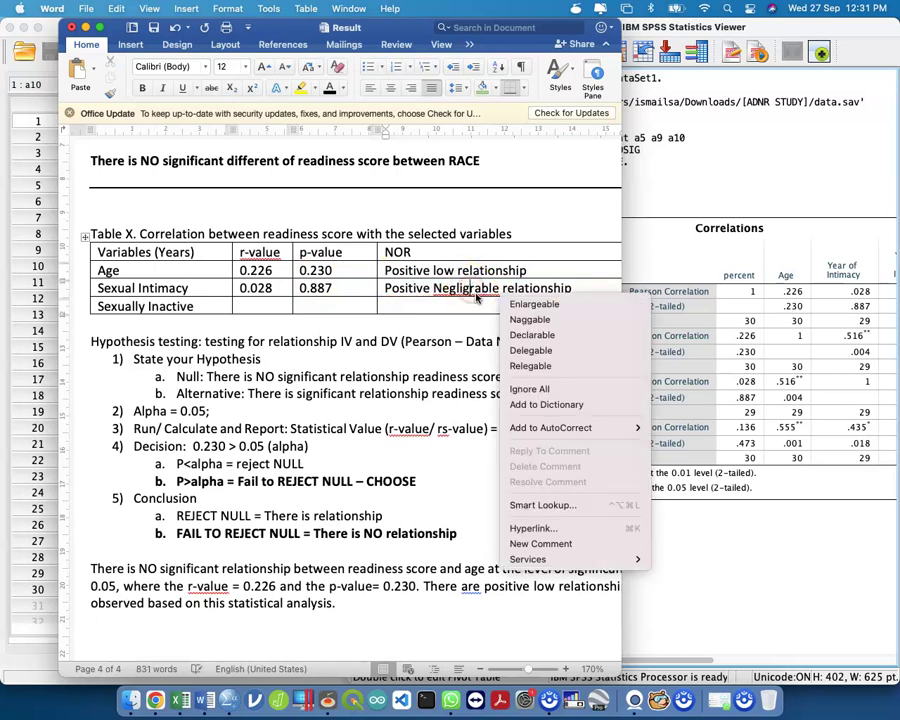
click(441, 290)
double_click(448, 288)
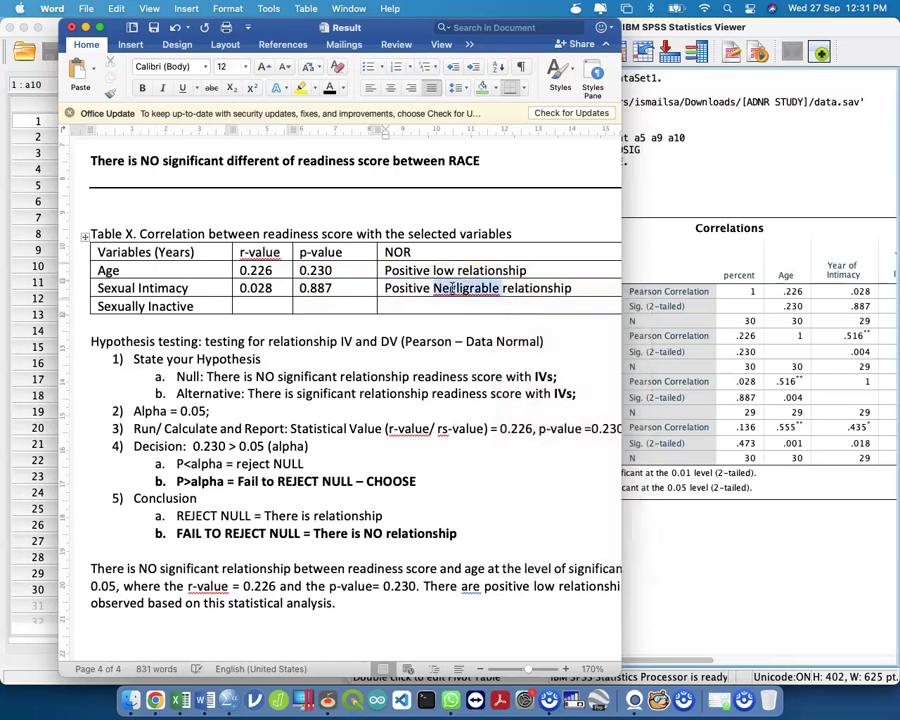
text(negligeabl)
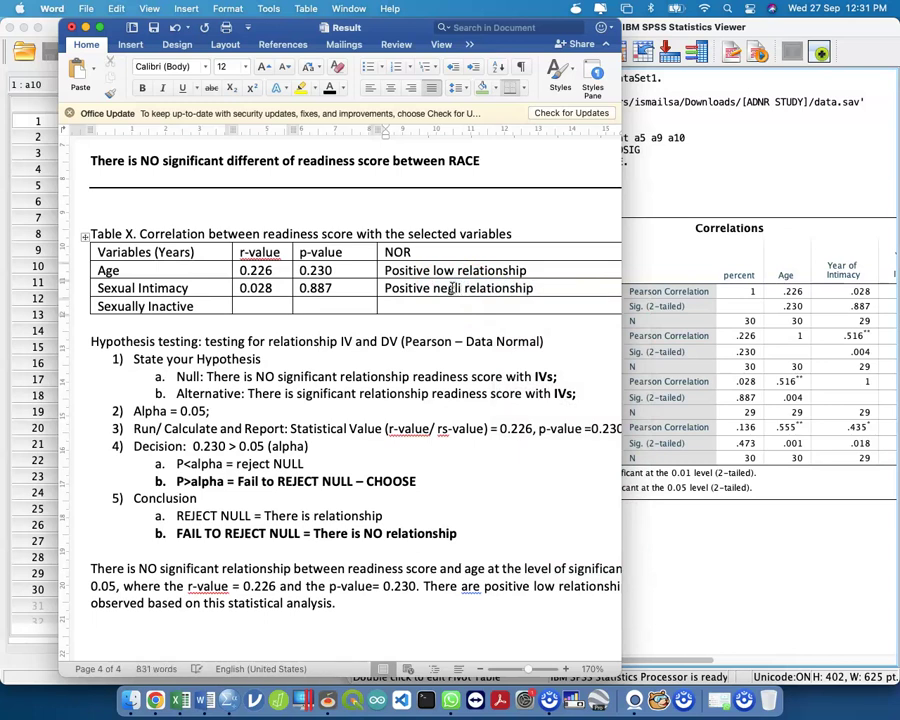
text(e)
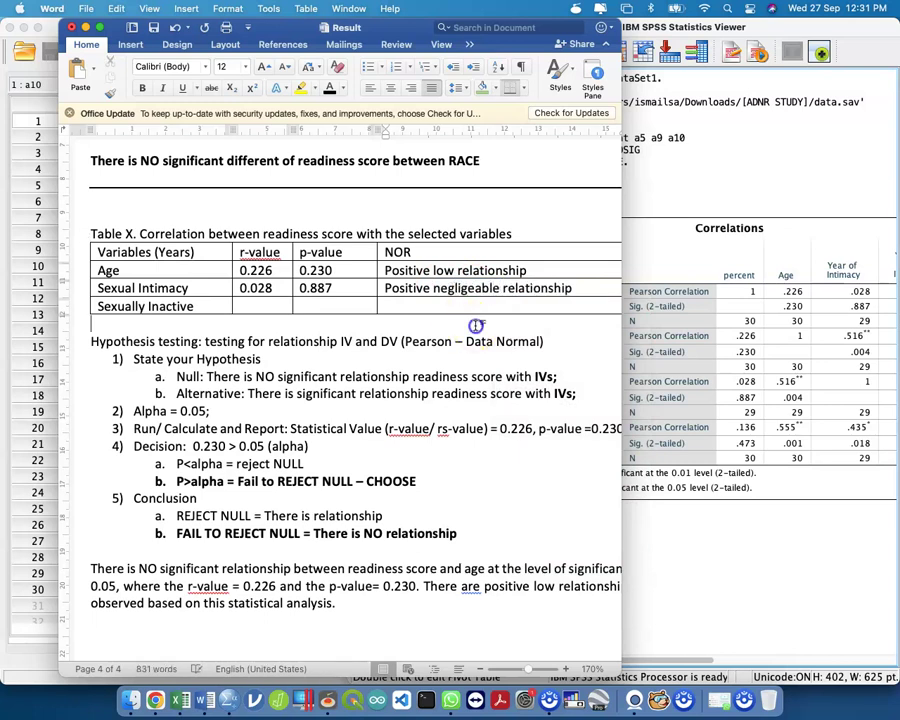
click(411, 289)
click(459, 291)
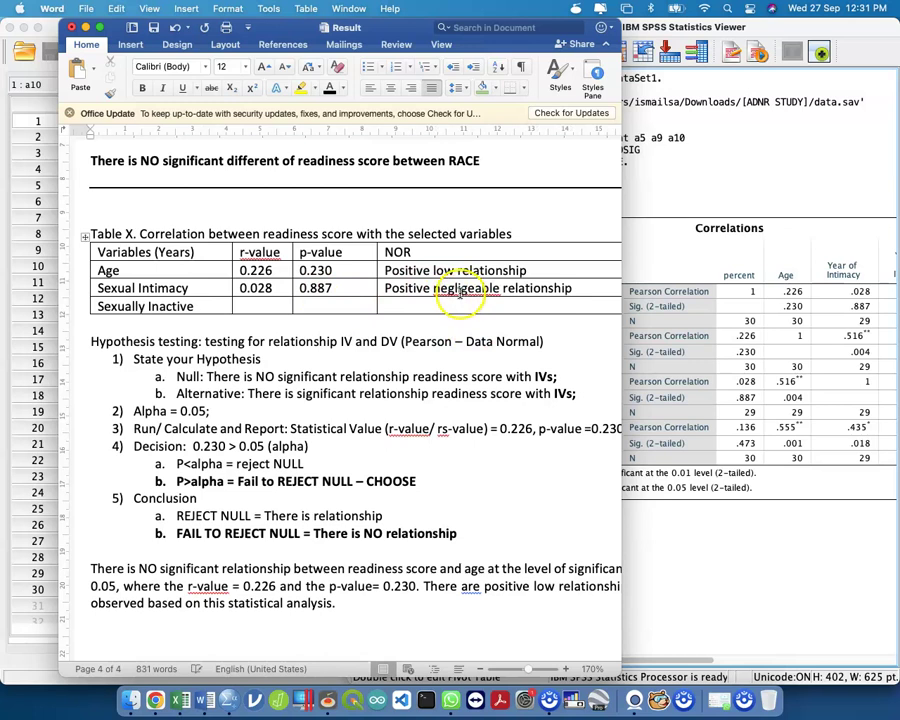
right_click(459, 291)
click(518, 302)
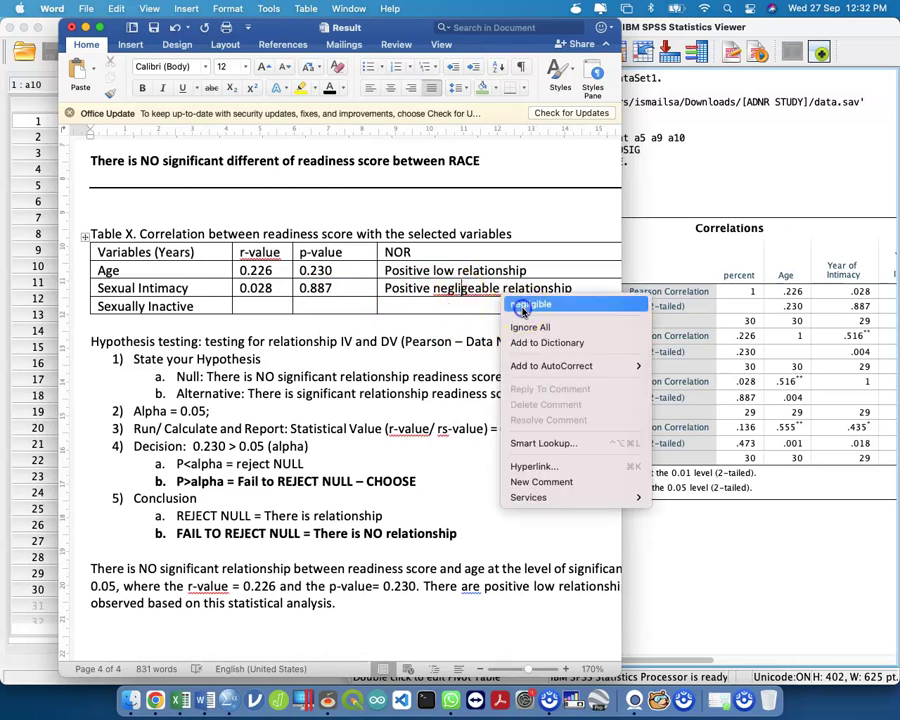
click(262, 307)
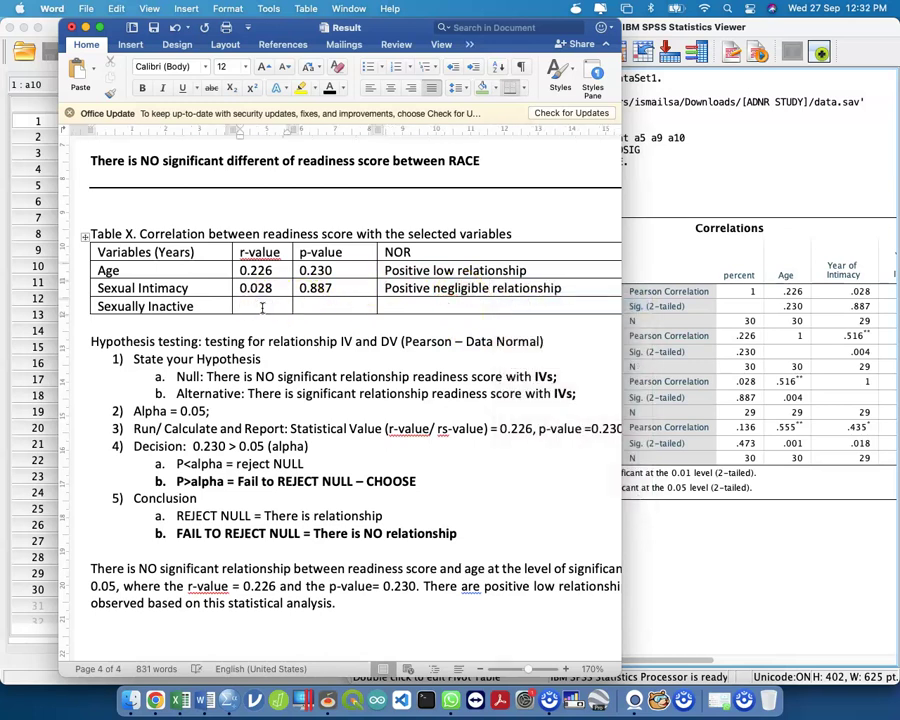
Enter Sexually Inactive values 0.136 and 0.473, labelled 'Positive negligible relationship' copied from above.
text(0.136 )
text(0.473)
key(Tab)
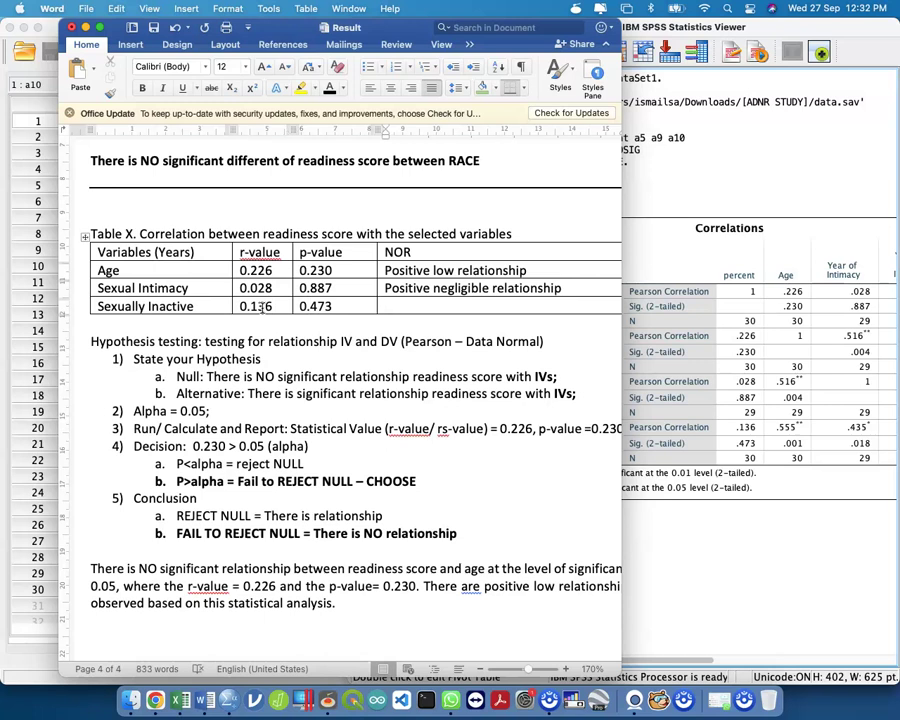
text(Positive low relati)
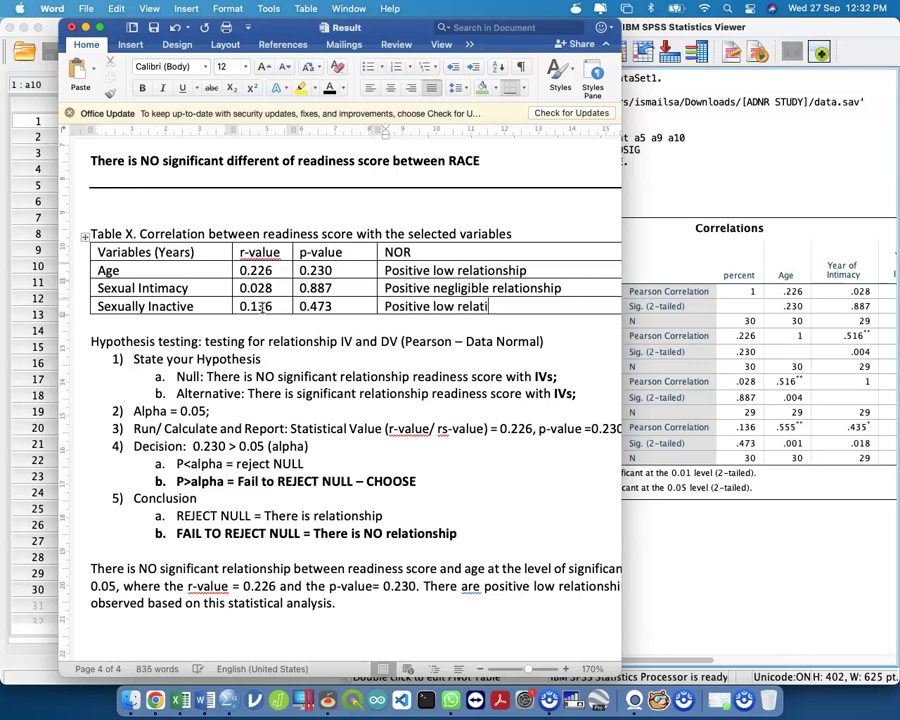
key(BackSpace)
key(BackSpace)
key(BackSpace)
key(BackSpace)
key(BackSpace)
key(BackSpace)
key(BackSpace)
key(BackSpace)
mouse_move(551, 300)
mouse_down()
mouse_move(444, 286)
mouse_move(546, 287)
mouse_up()
click(402, 287)
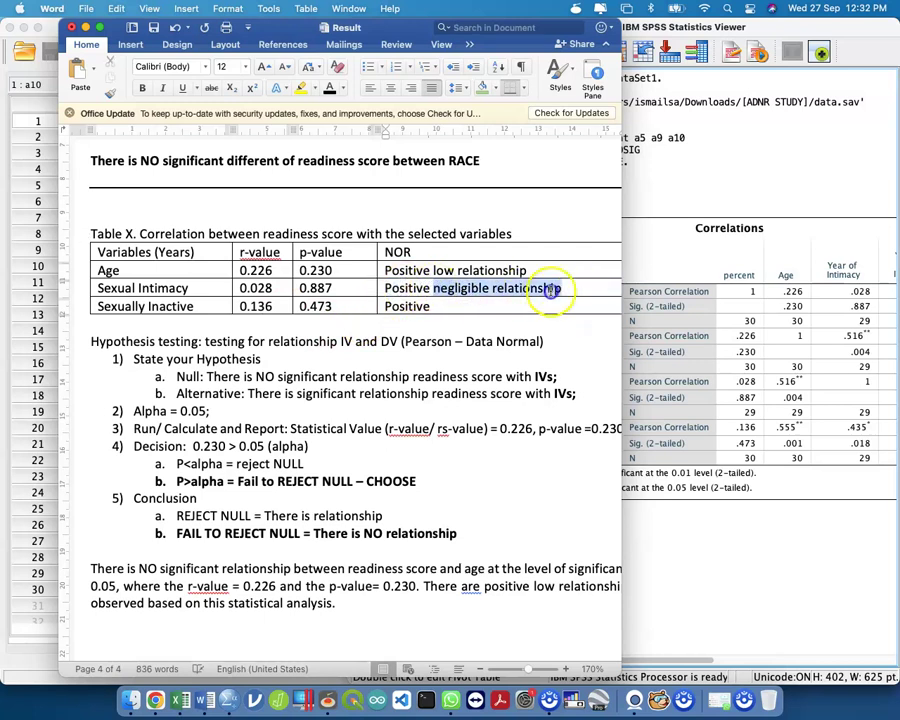
key(super+c)
click(543, 306)
key(super+v)
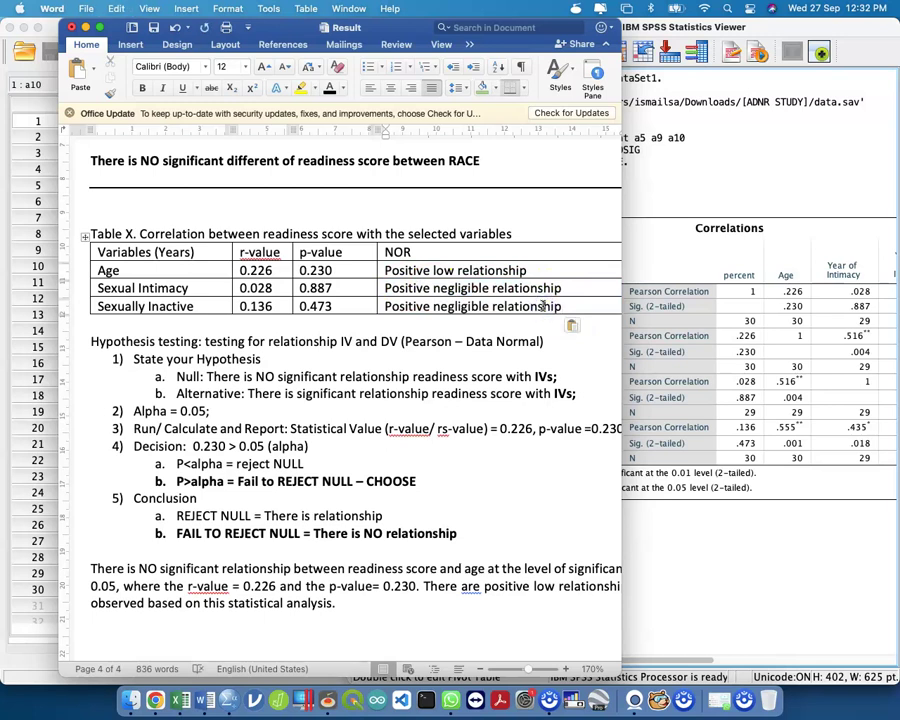
click(640, 396)
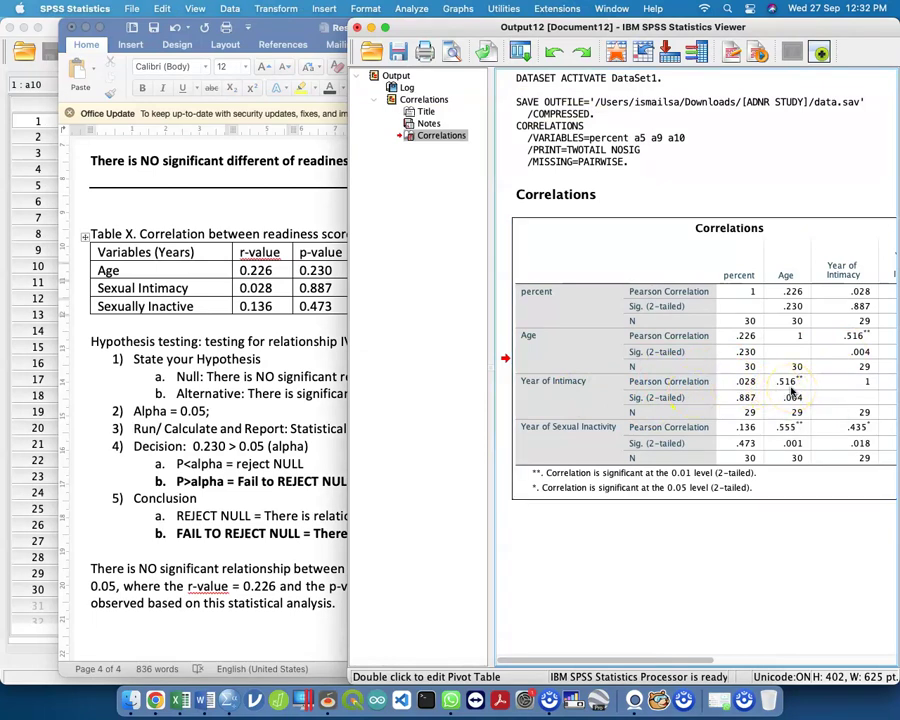
Select the Correlations output table and show all open windows in Mission Control.
click(637, 396)
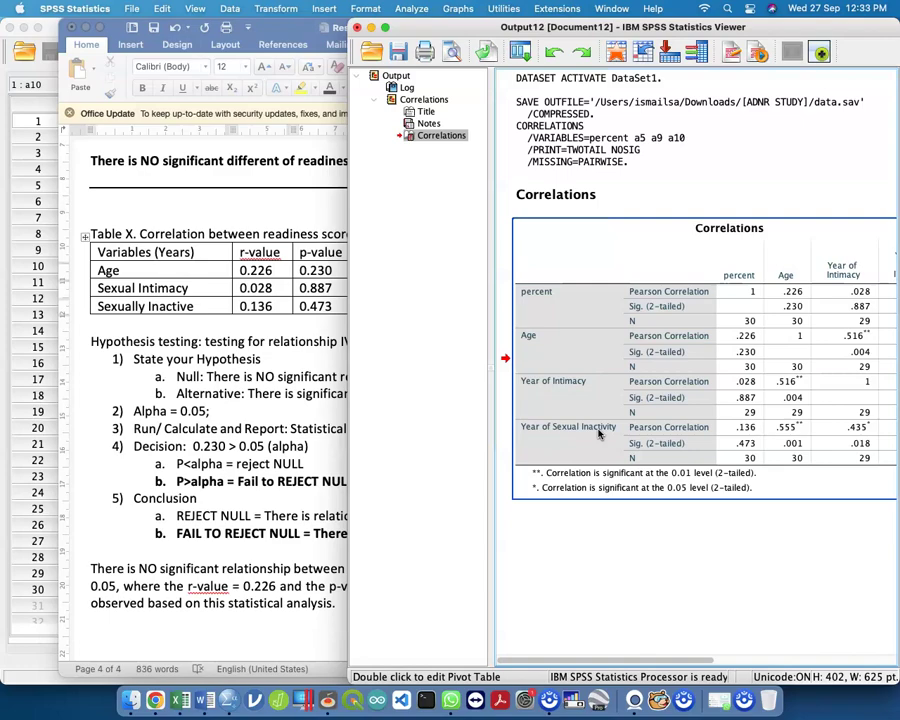
key(ctrl+Up)
Add the heading '==== If gender is differ ====' below the CORRELATIONS command.
click(239, 263)
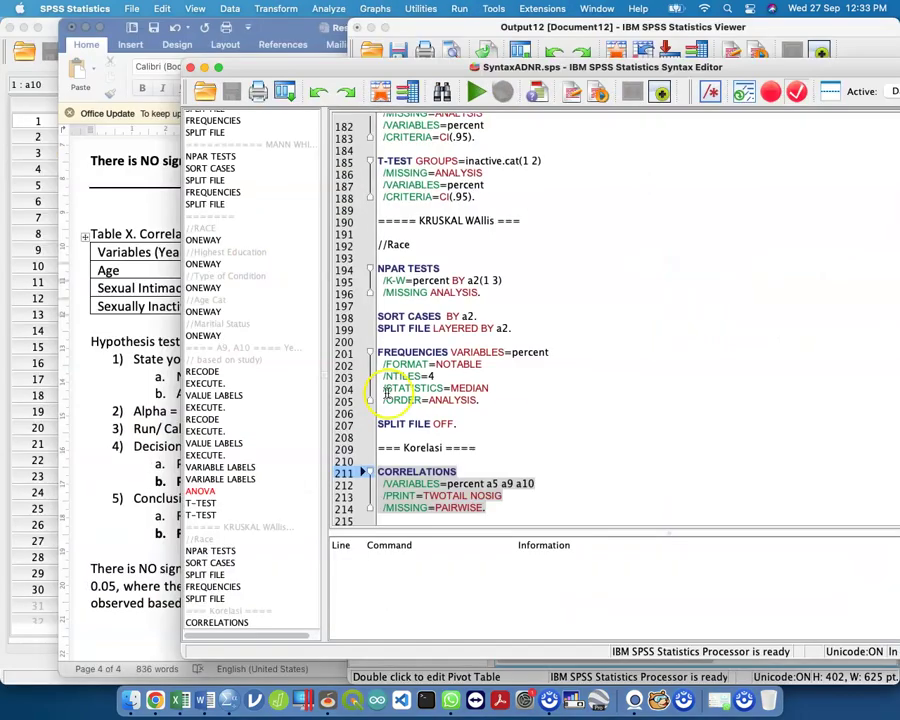
click(540, 483)
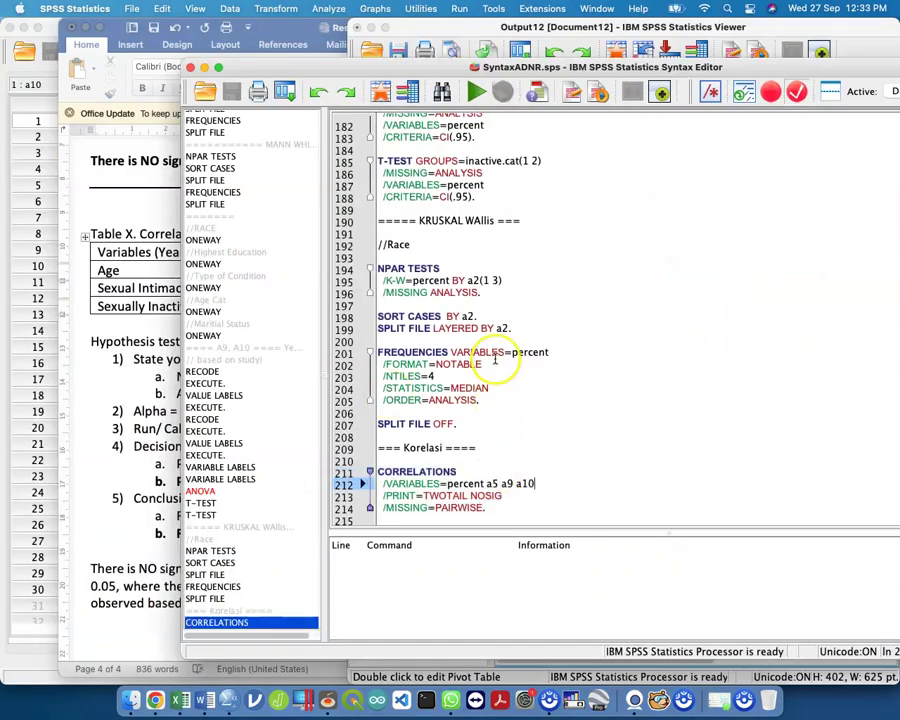
drag(506, 326, 376, 316)
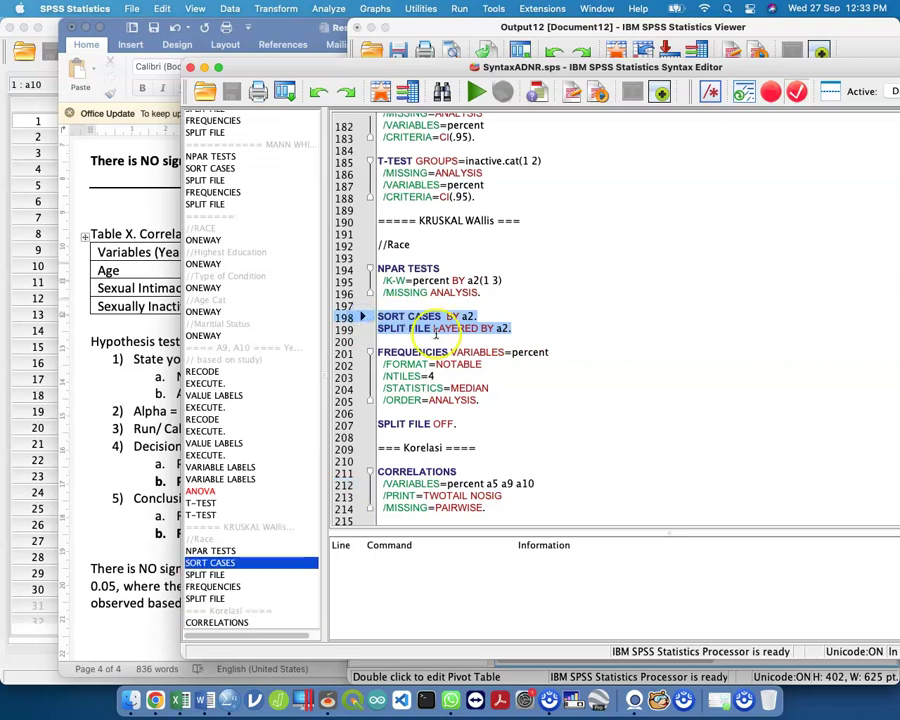
click(577, 506)
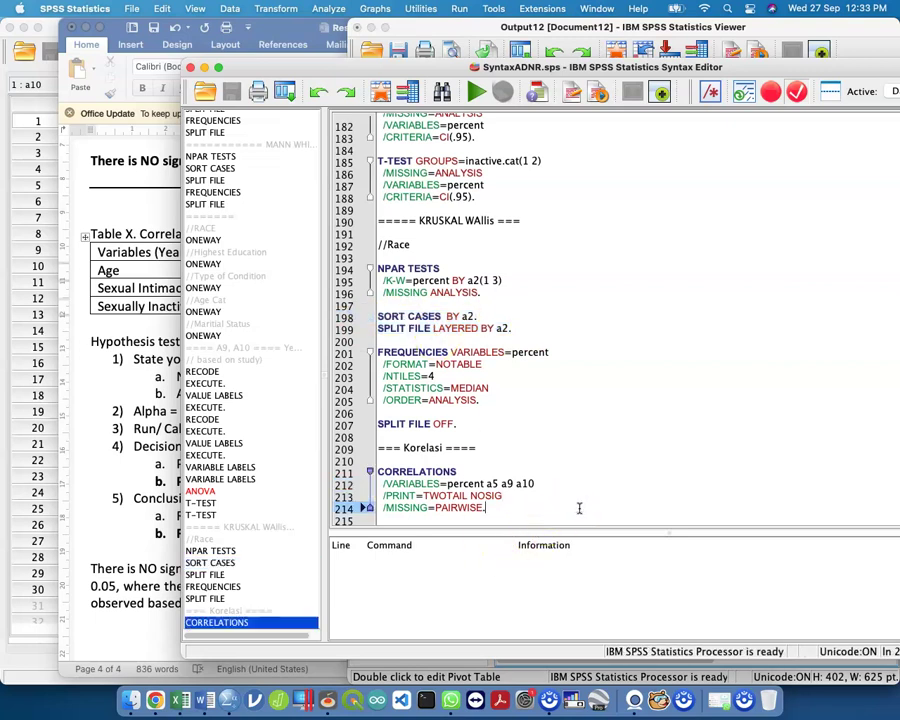
key(Return)
key(Return)
text(==== If gend)
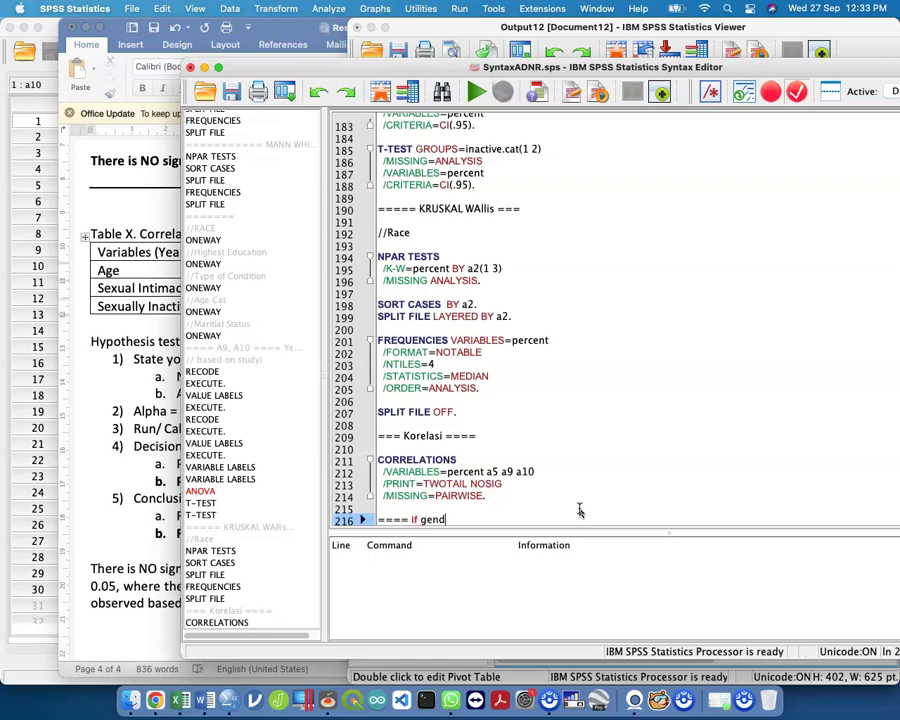
text(er is differ ====)
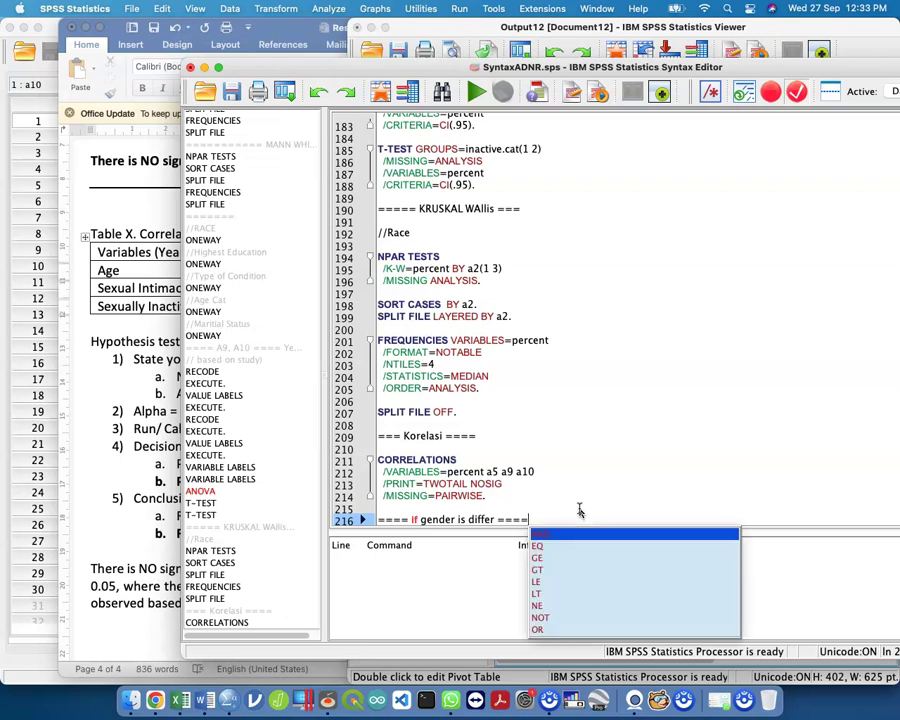
key(Return)
key(Return)
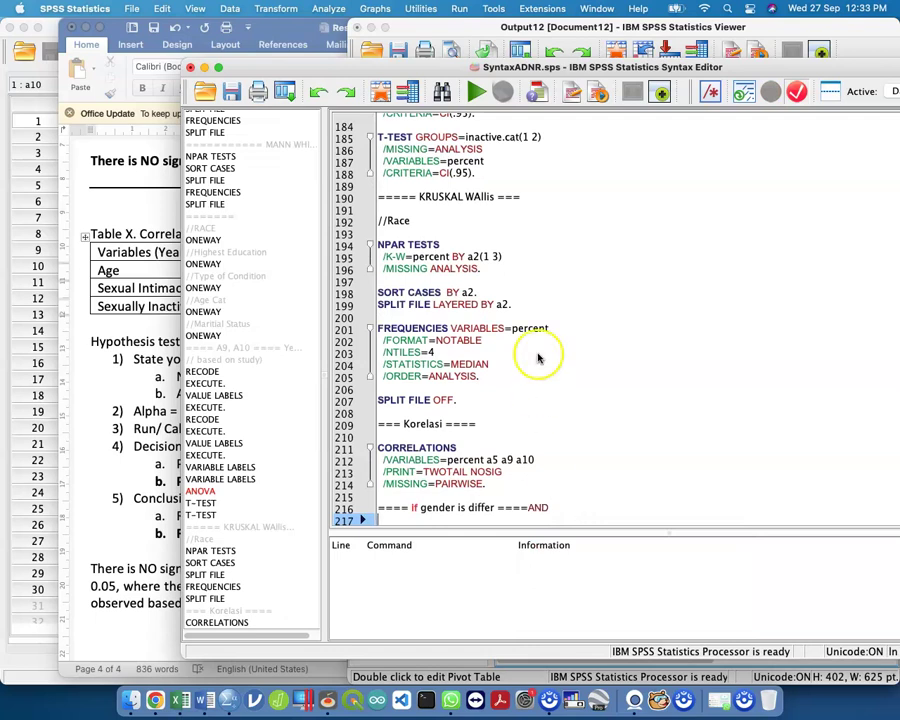
Copy the SORT CASES and SPLIT FILE lines under the heading, changing a2 to a1.
drag(566, 304, 374, 291)
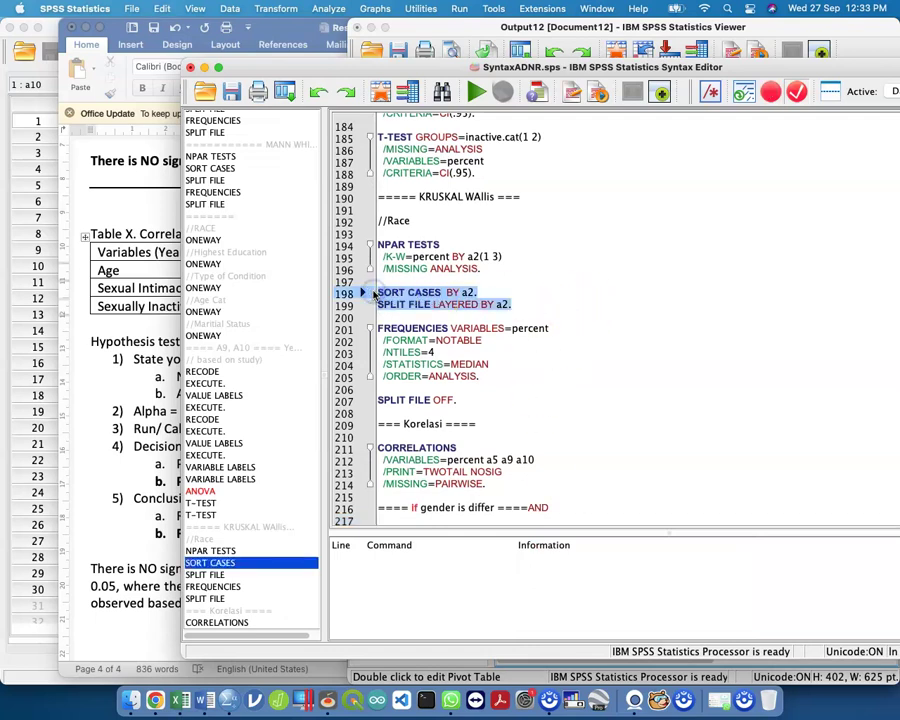
click(524, 514)
key(Return)
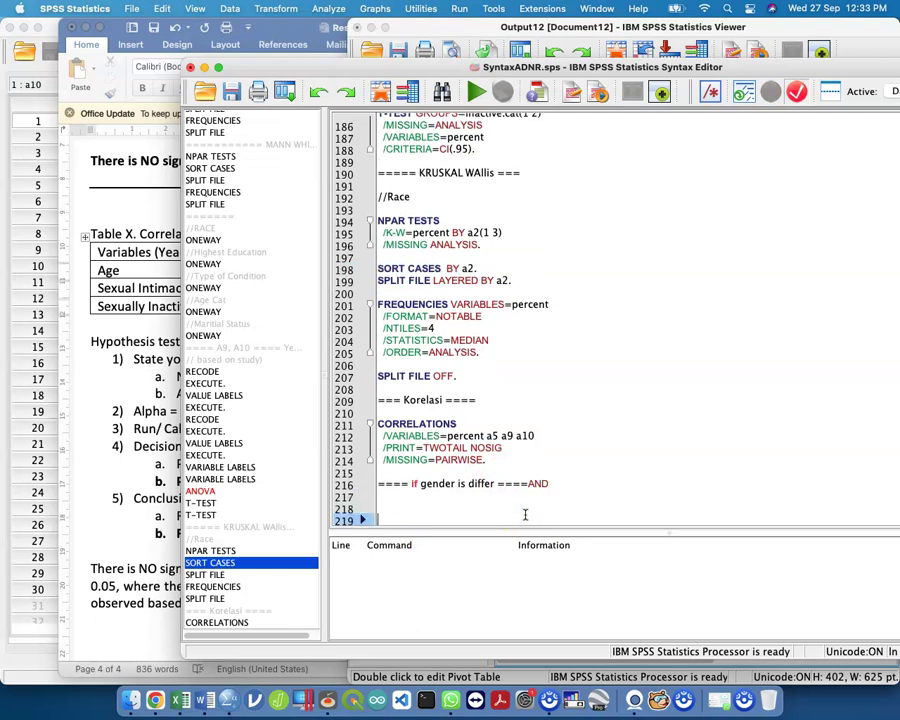
key(super+v)
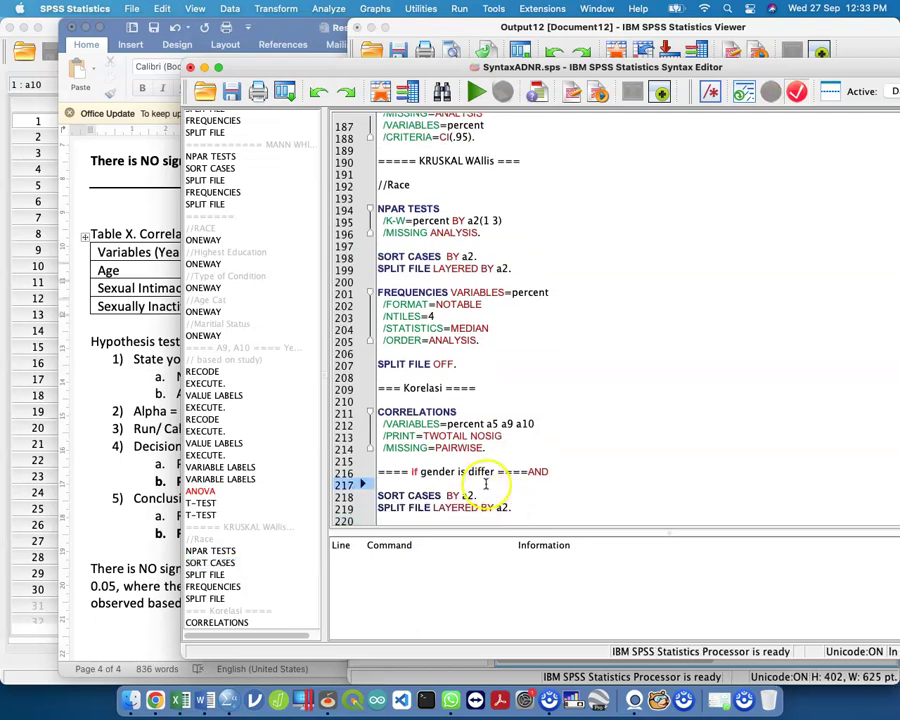
click(574, 499)
text(1.)
key(Down)
key(End)
key(BackSpace)
key(BackSpace)
text(1.)
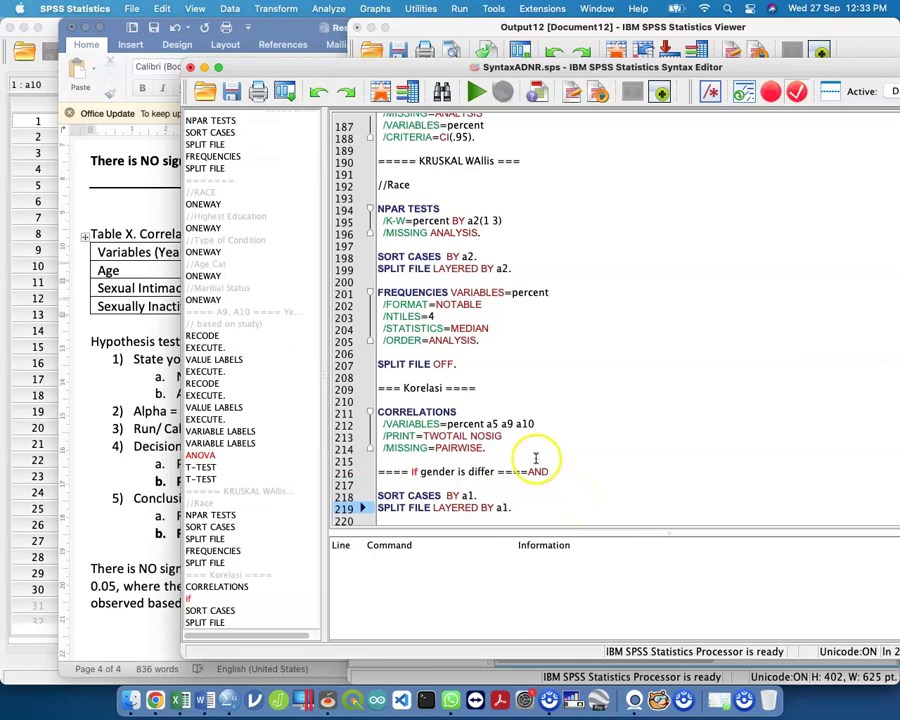
Append copies of the CORRELATIONS block and SPLIT FILE OFF, then run the gender-split syntax.
drag(534, 447, 378, 413)
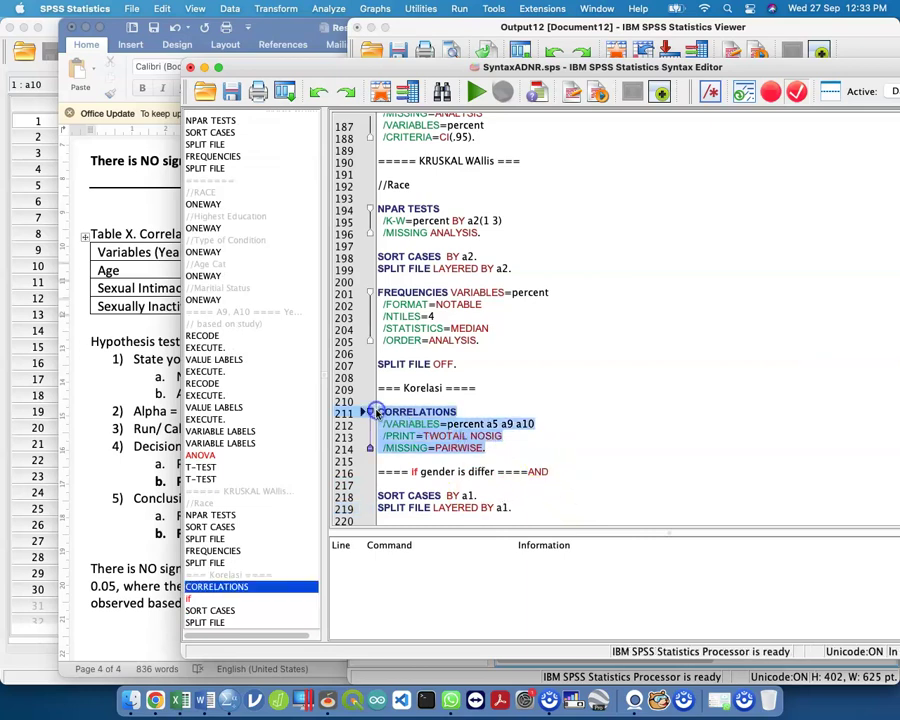
click(548, 519)
key(Return)
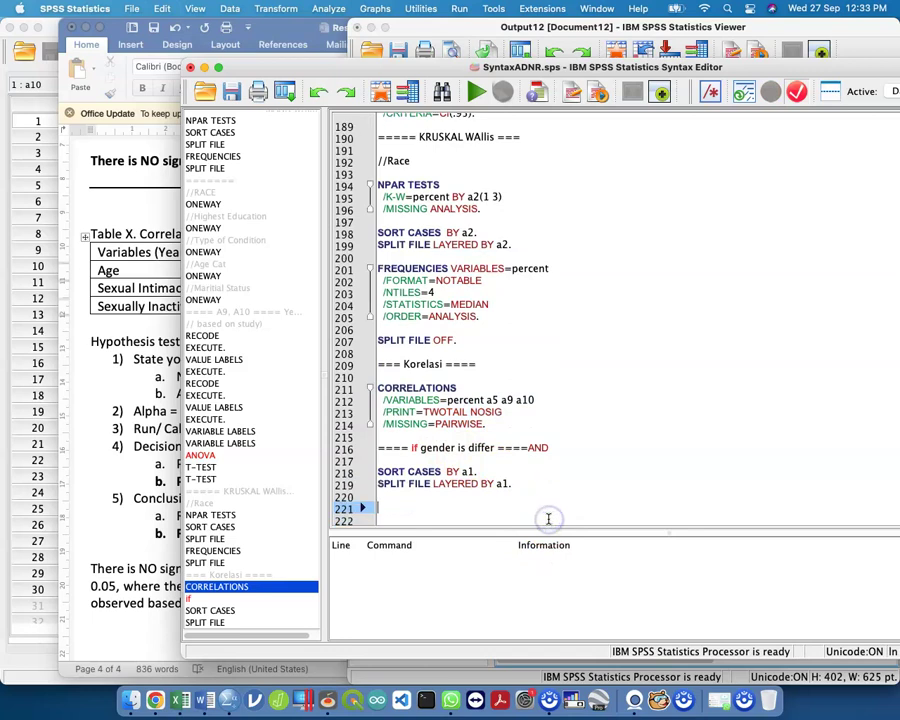
key(super+v)
key(Return)
key(Return)
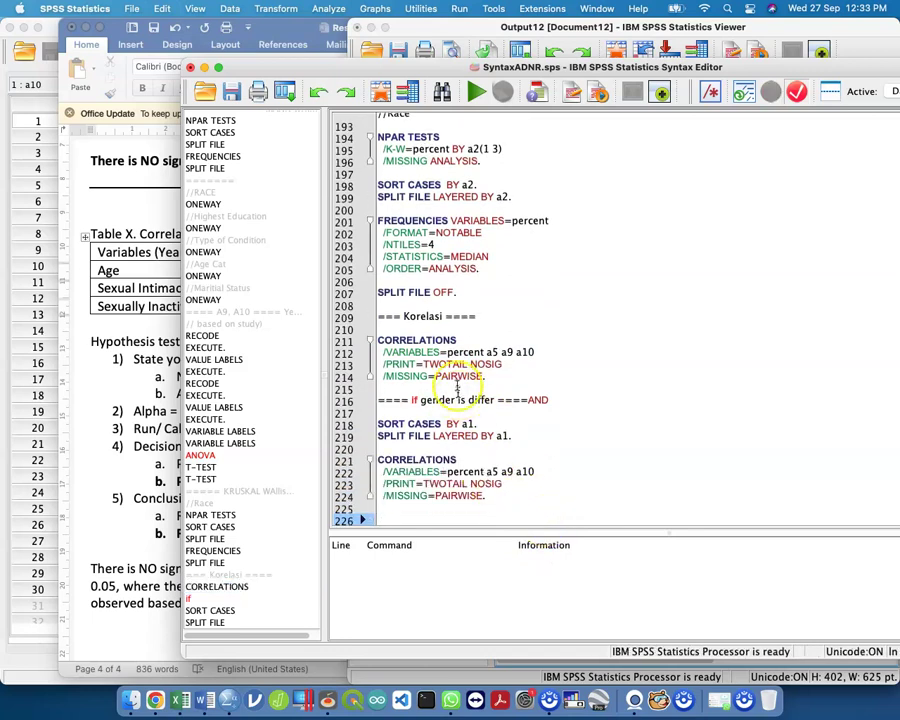
click(436, 292)
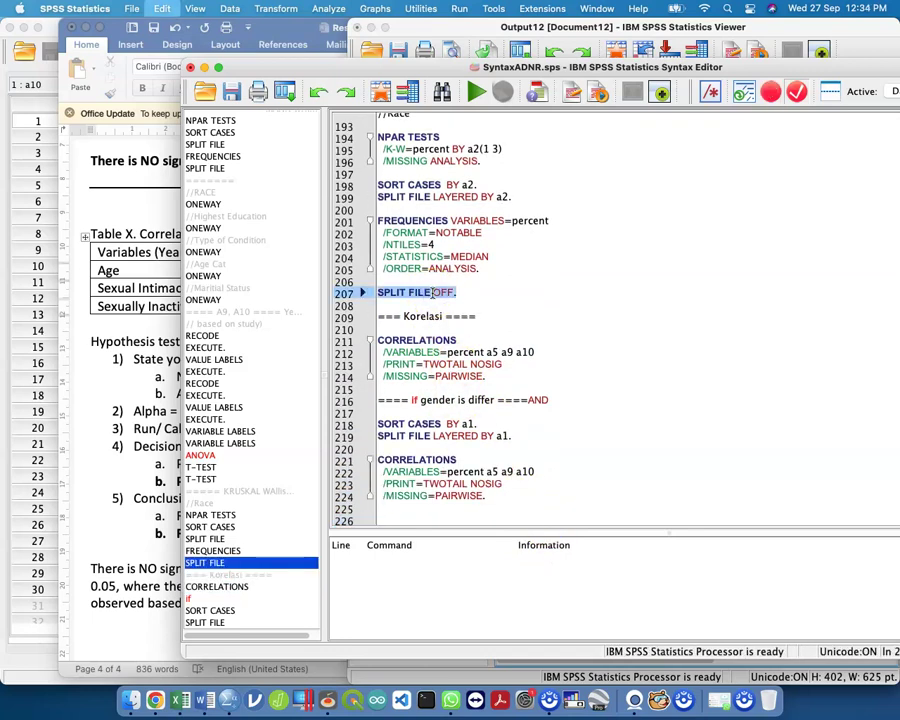
click(503, 513)
text(SPLIT FILE OFF.)
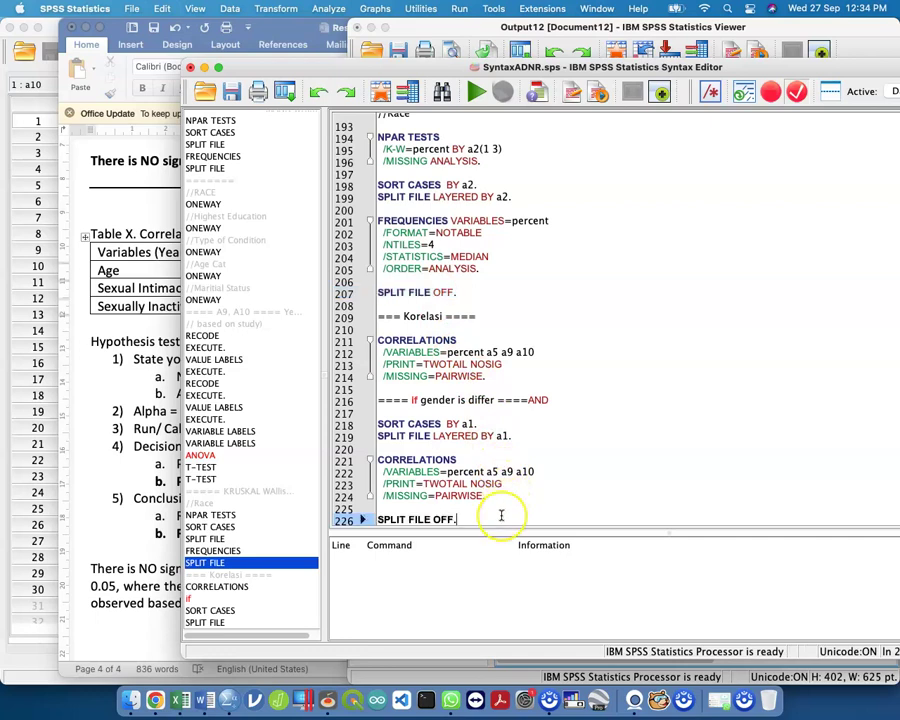
drag(506, 516, 376, 423)
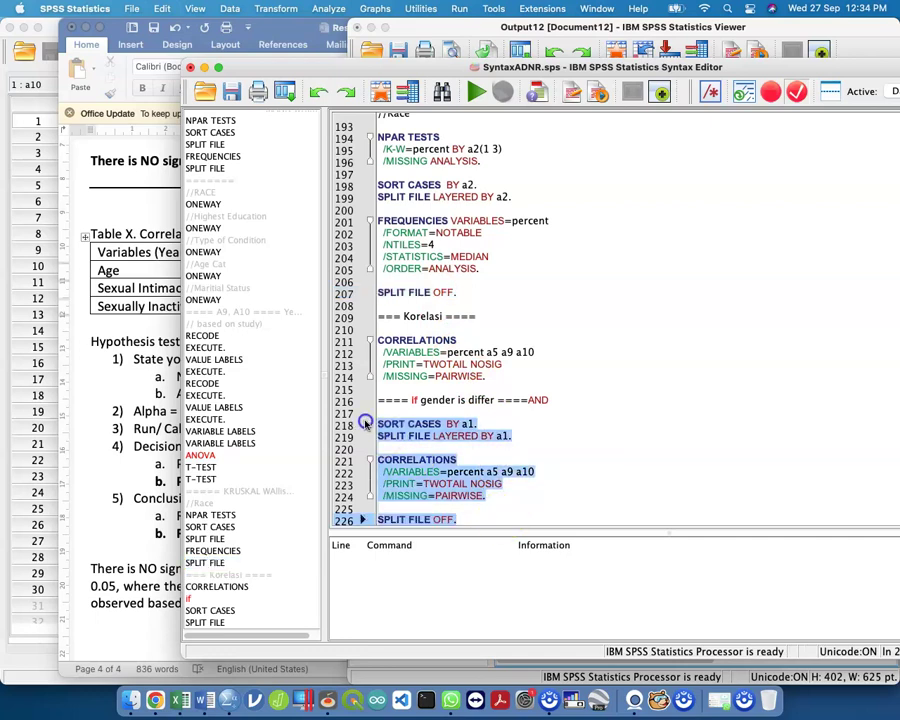
key(super+r)
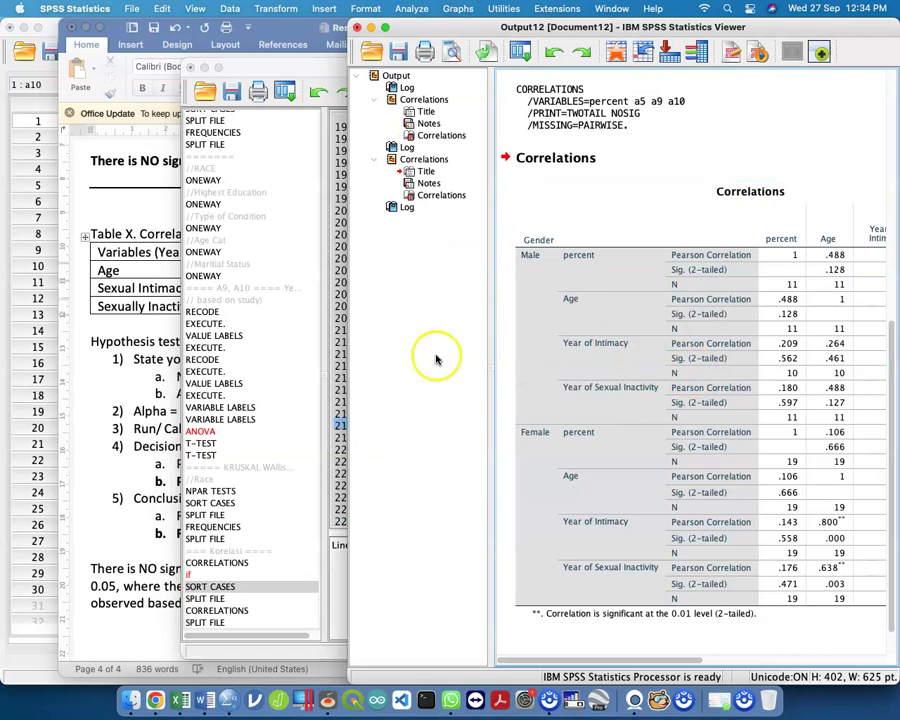
Widen the SPSS output pane to show more of the Male and Female correlation tables.
drag(488, 348, 421, 338)
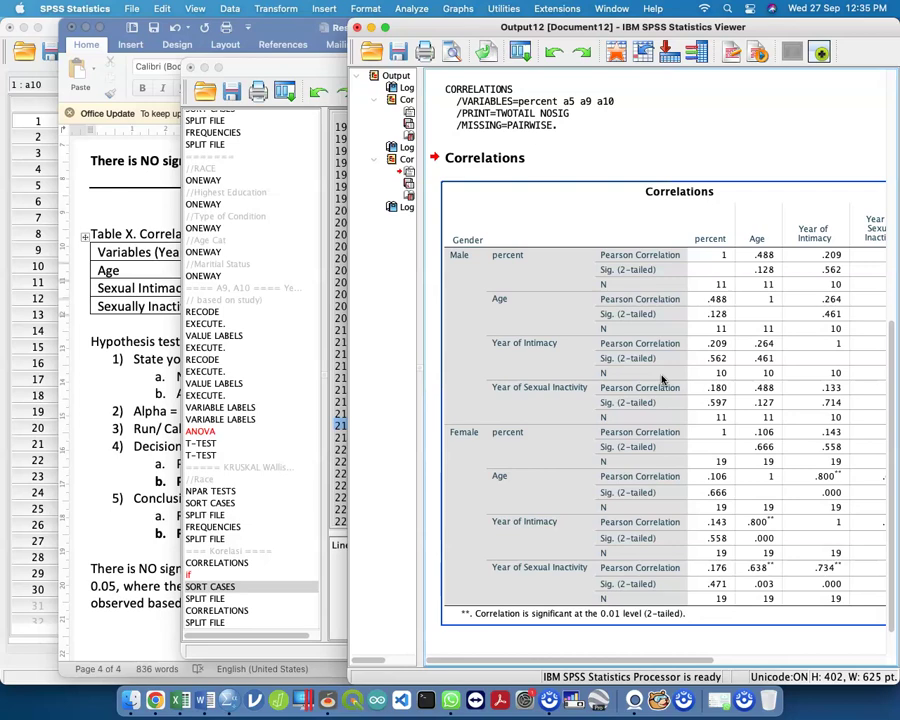
Bring the Word results document back to the front.
click(160, 377)
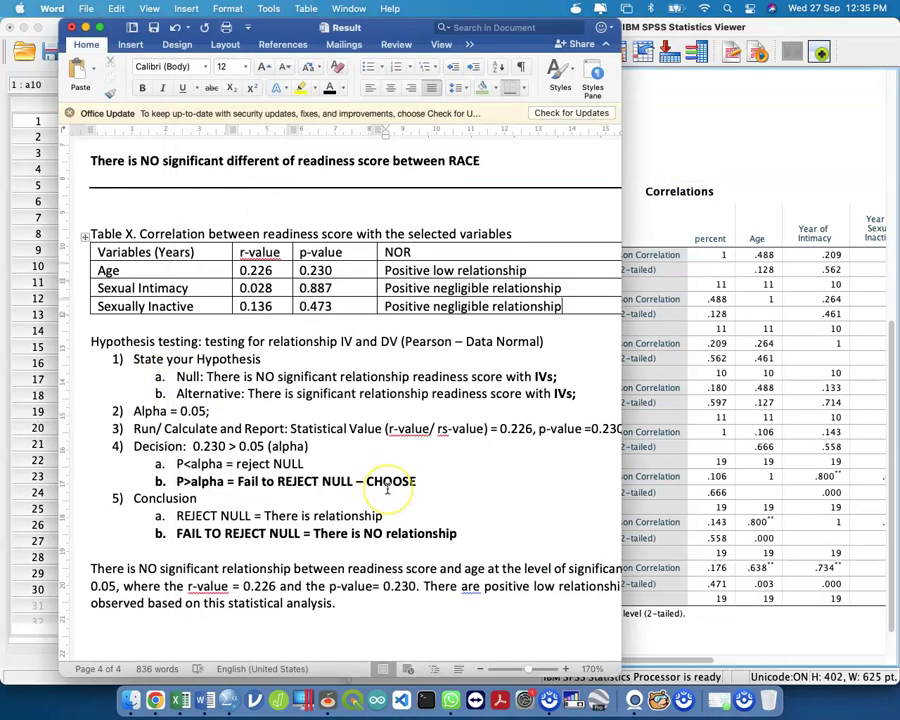
Add a horizontal divider line below the conclusion paragraph using ---.
scroll(390, 490, down, 3)
click(396, 548)
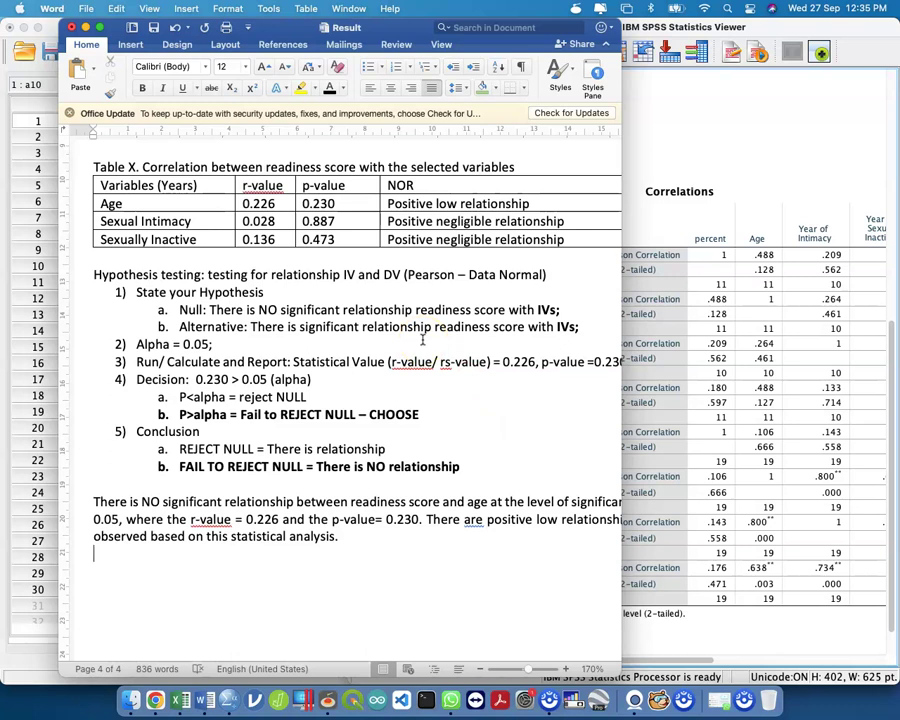
key(Return)
text(----)
key(Return)
Type the note 'CHI square = with categorical data'.
text(CHI square )
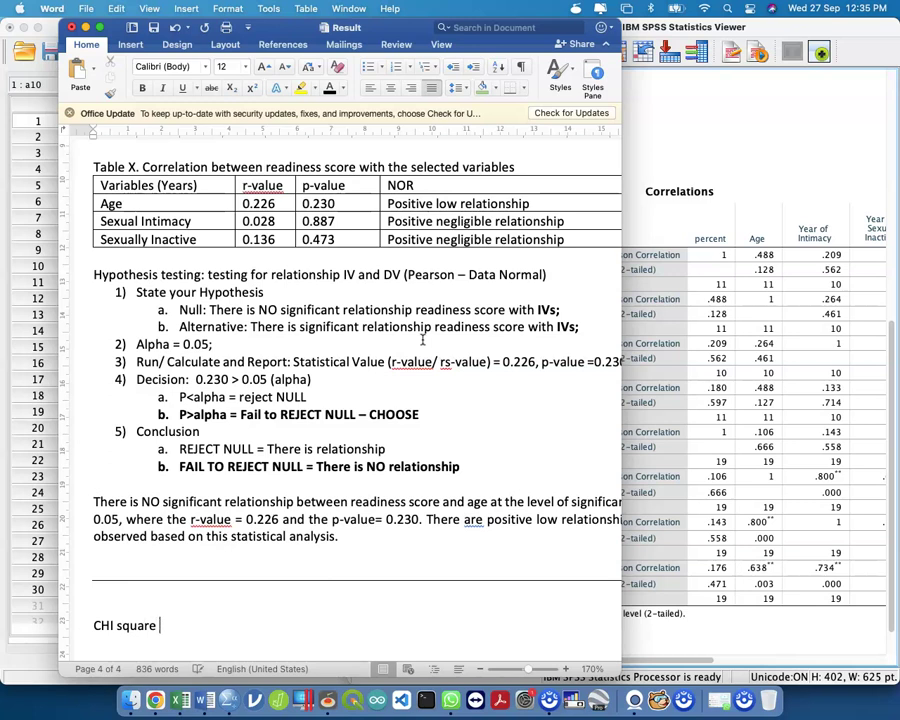
text(= DV and)
key(BackSpace)
key(BackSpace)
key(BackSpace)
key(BackSpace)
key(BackSpace)
key(BackSpace)
key(BackSpace)
text(with categorical data)
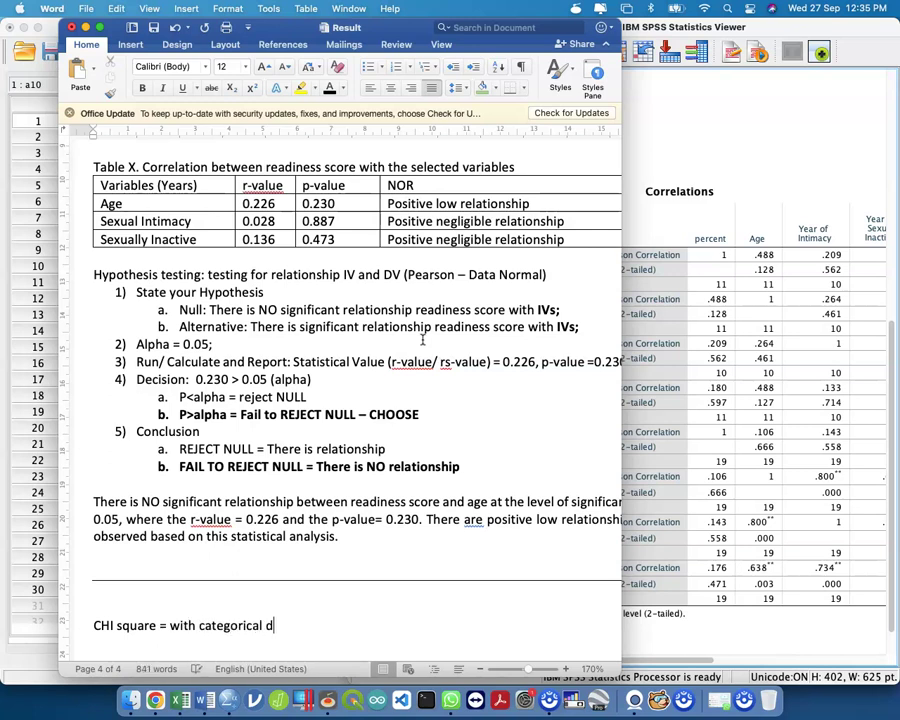
Switch back to the SPSS Viewer's correlation output via Mission Control.
click(772, 296)
key(ctrl+Up)
click(434, 299)
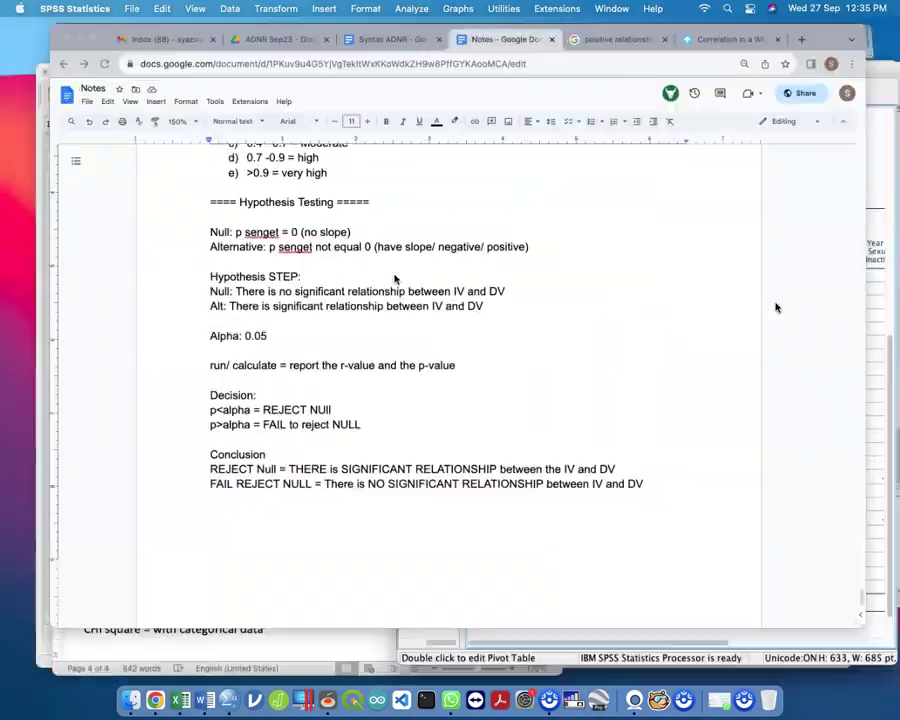
key(ctrl+Up)
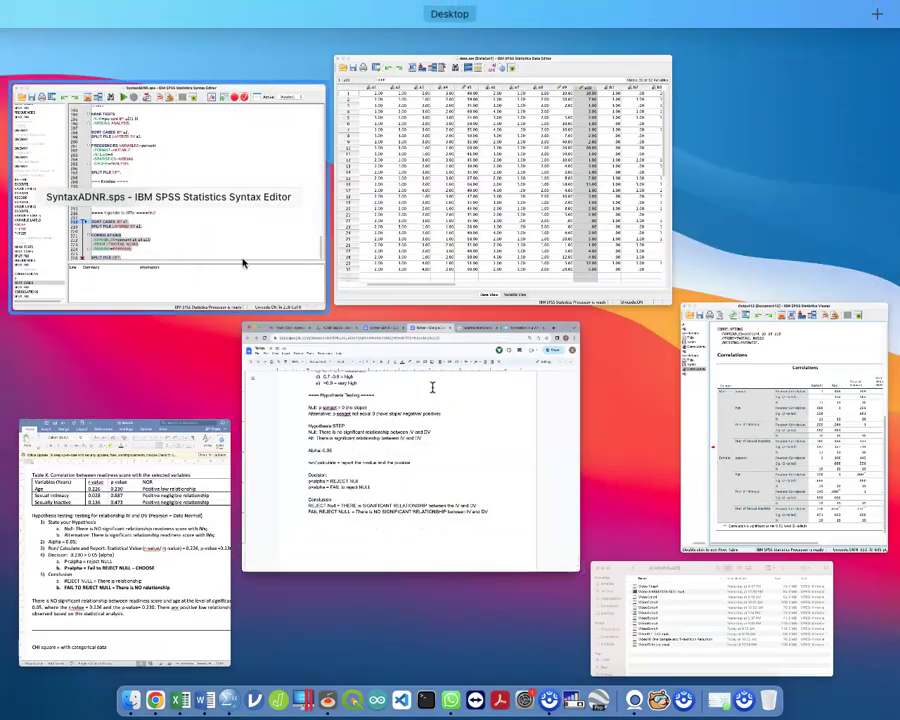
click(717, 538)
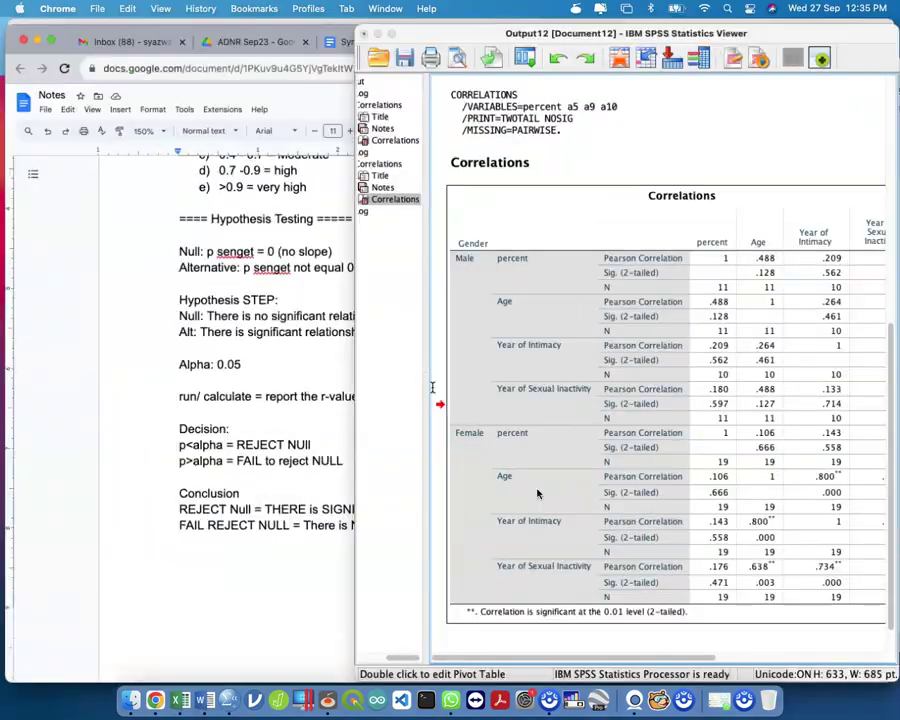